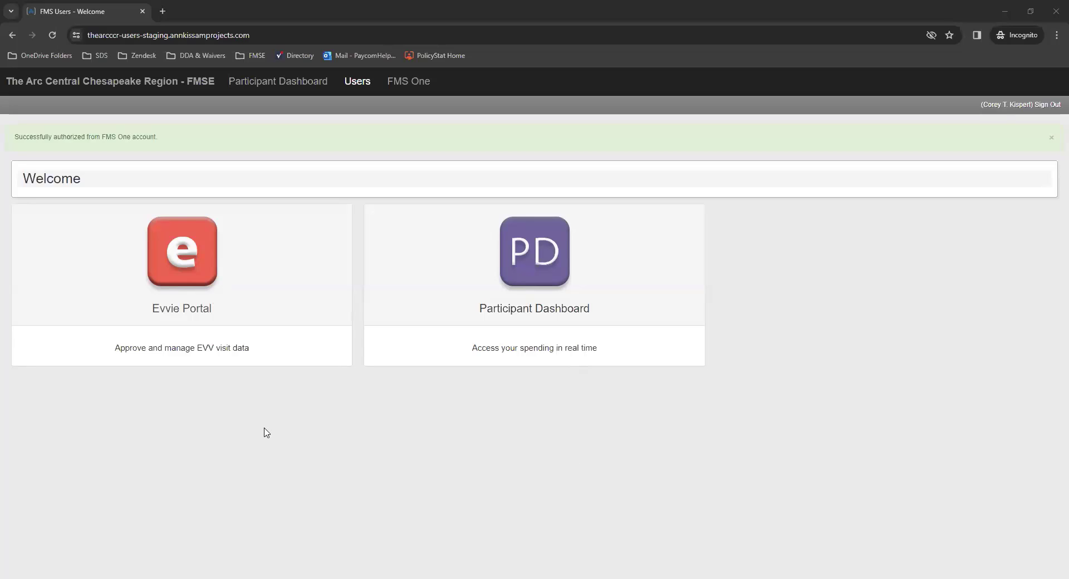
Open the Evvie Portal and review the week's shifts and the batch shift entries on its home page.
{"action": "left_click", "coordinate": [178, 259]}
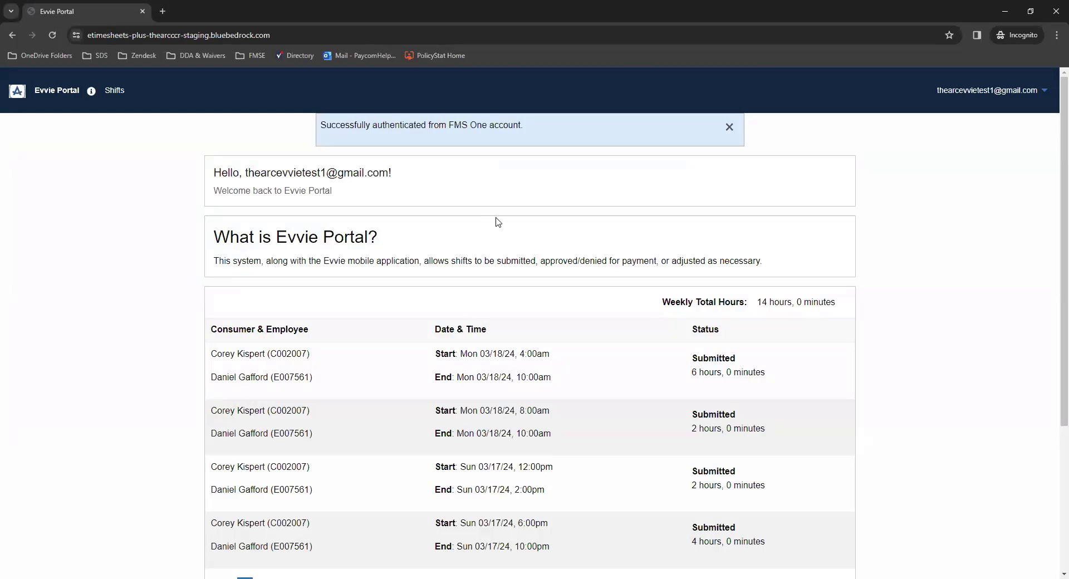
{"action": "scroll", "coordinate": [504, 231], "scroll_direction": "down", "scroll_amount": 2}
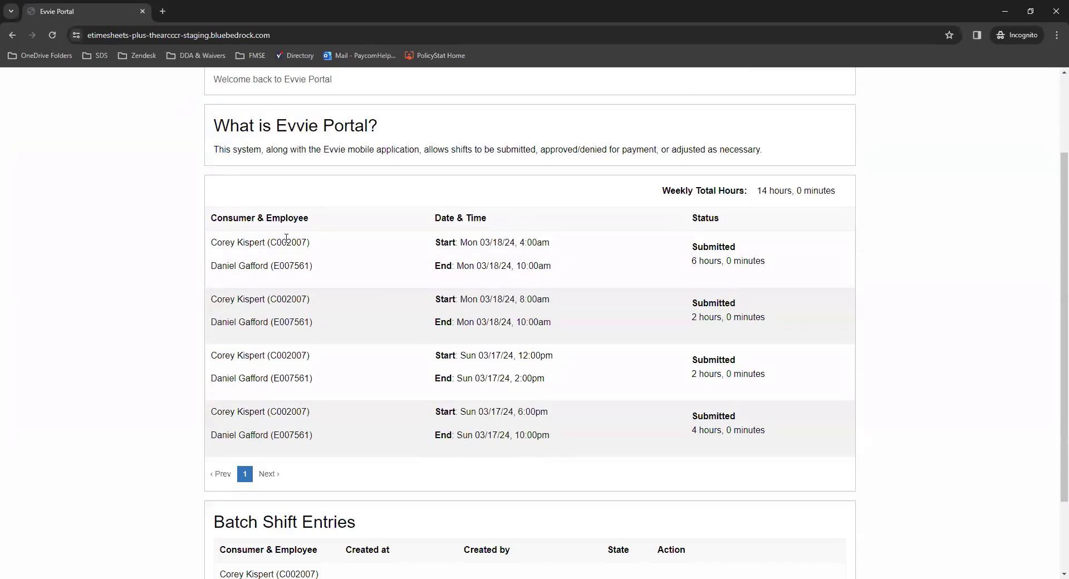
{"action": "scroll", "coordinate": [286, 239], "scroll_direction": "down", "scroll_amount": 1}
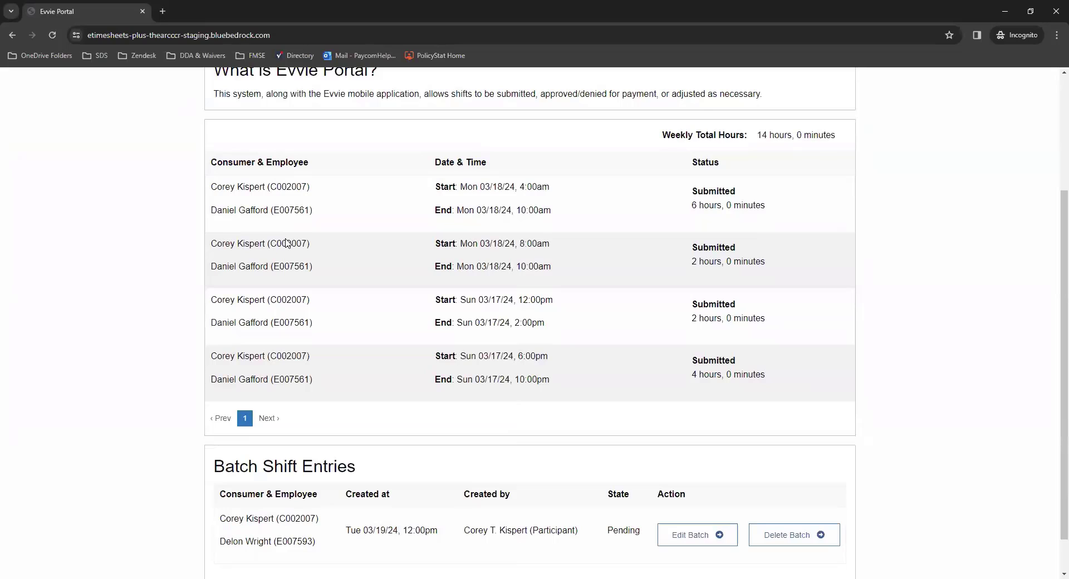
{"action": "scroll", "coordinate": [286, 243], "scroll_direction": "down", "scroll_amount": 1}
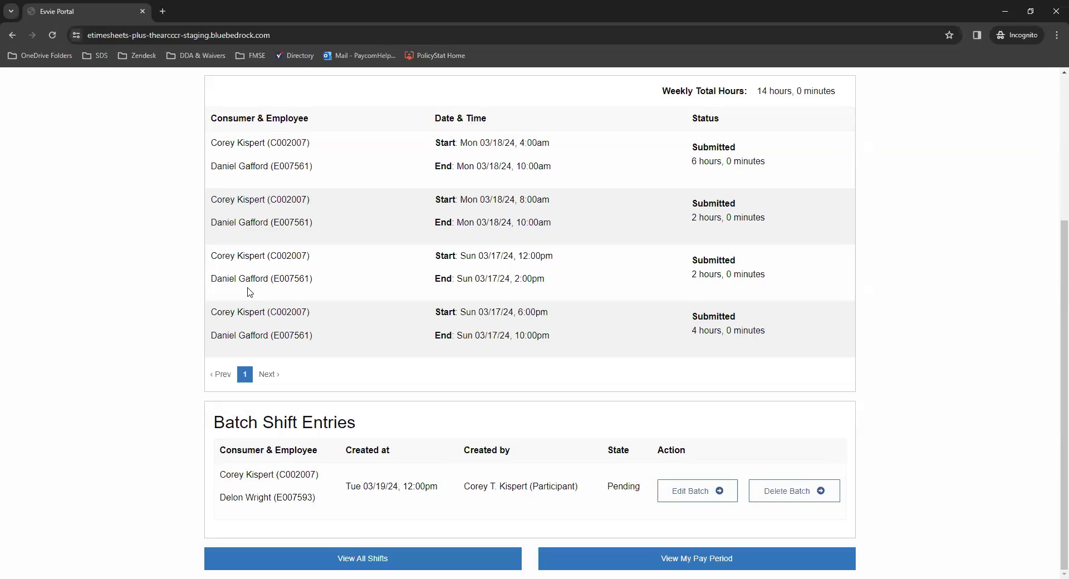
{"action": "scroll", "coordinate": [160, 288], "scroll_direction": "up", "scroll_amount": 4}
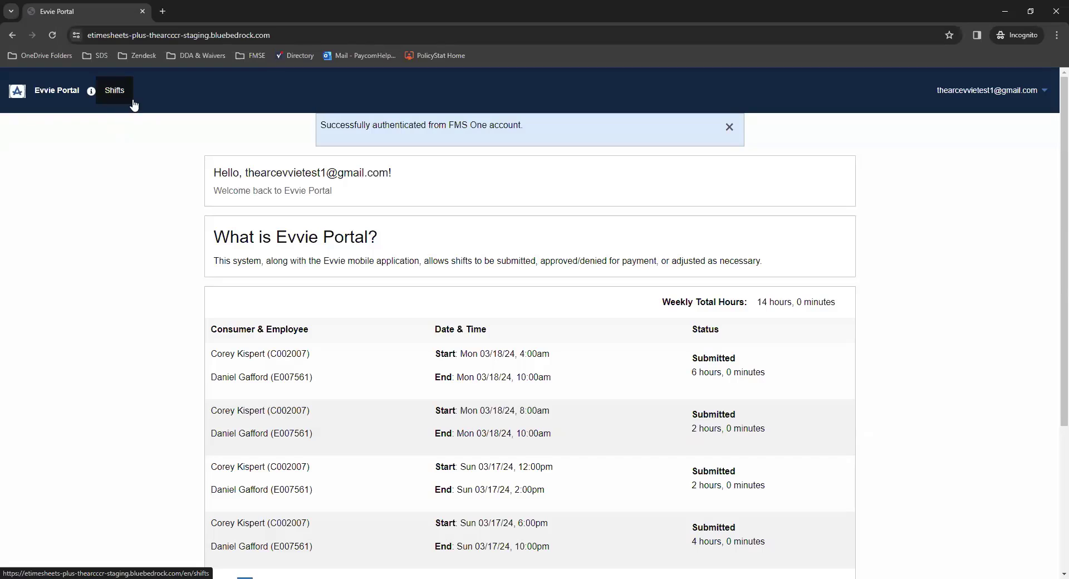
{"action": "scroll", "coordinate": [239, 334], "scroll_direction": "down", "scroll_amount": 5}
{"action": "scroll", "coordinate": [424, 501], "scroll_direction": "up", "scroll_amount": 5}
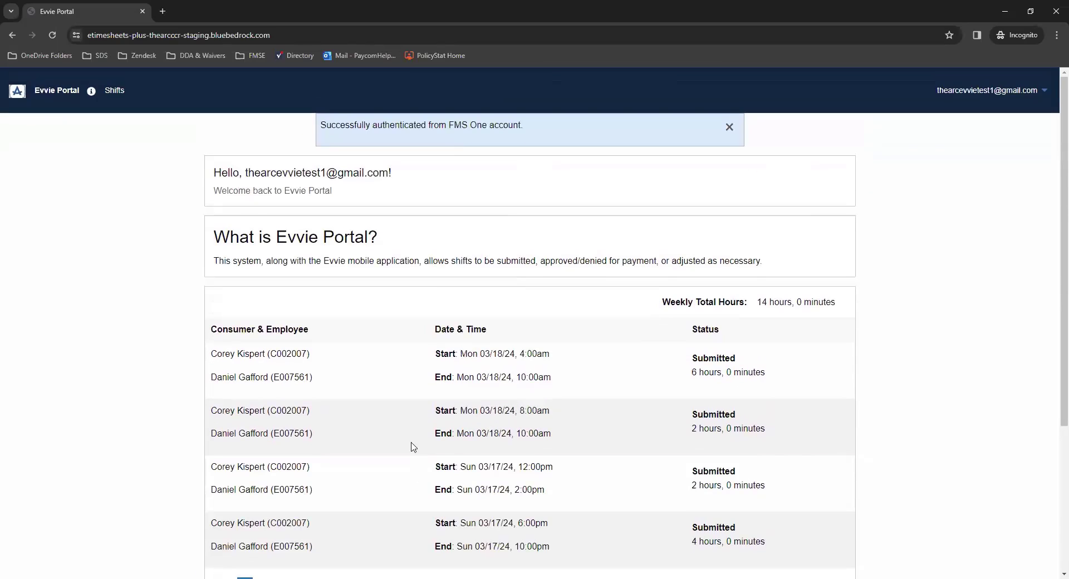
Open the full shifts listing and look through each shift's dates, status, duration and service code.
{"action": "left_click", "coordinate": [115, 90]}
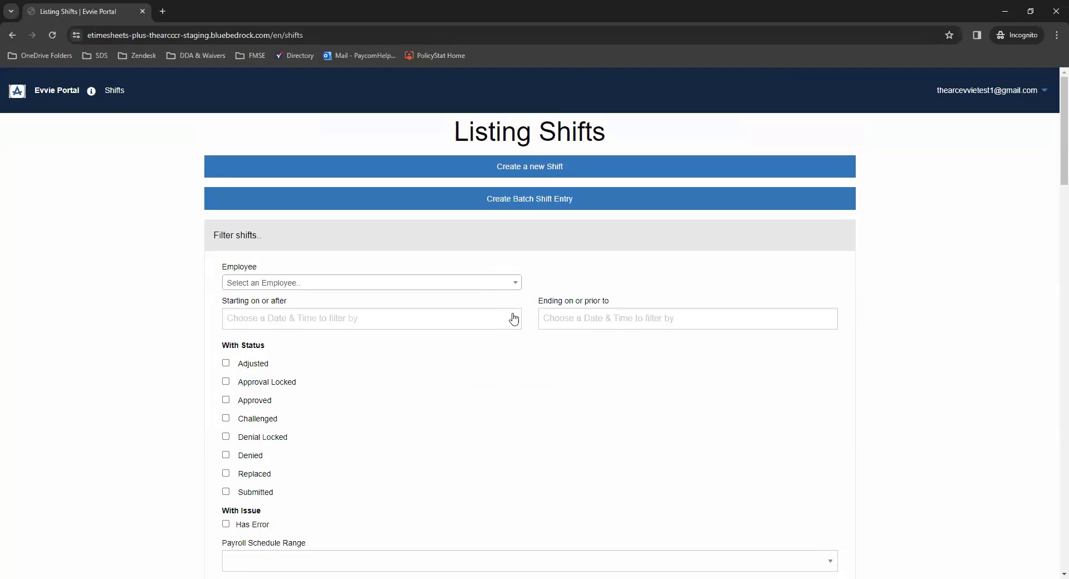
{"action": "scroll", "coordinate": [568, 210], "scroll_direction": "down", "scroll_amount": 4}
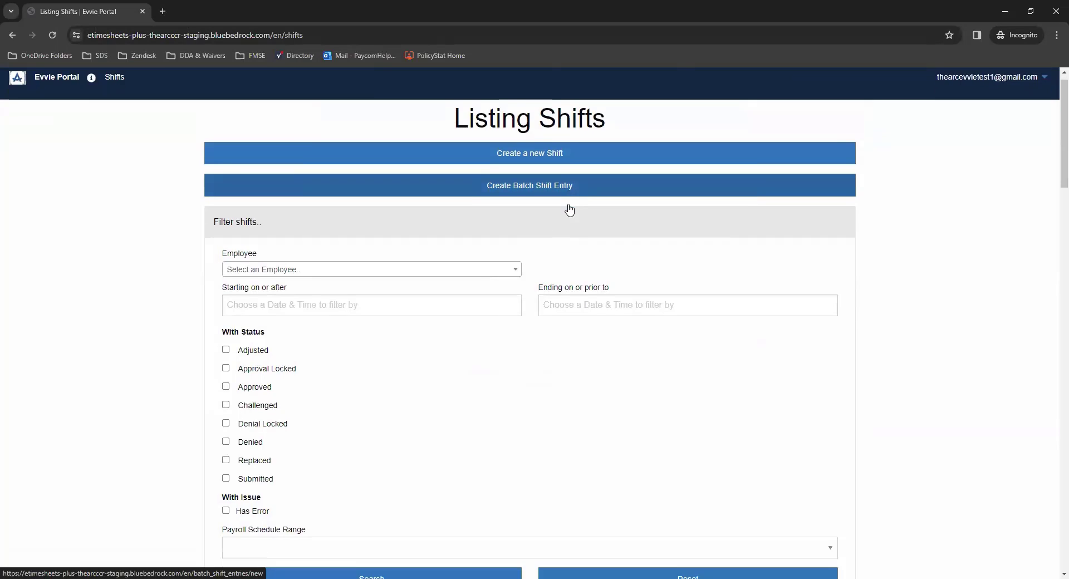
{"action": "scroll", "coordinate": [559, 189], "scroll_direction": "down", "scroll_amount": 4}
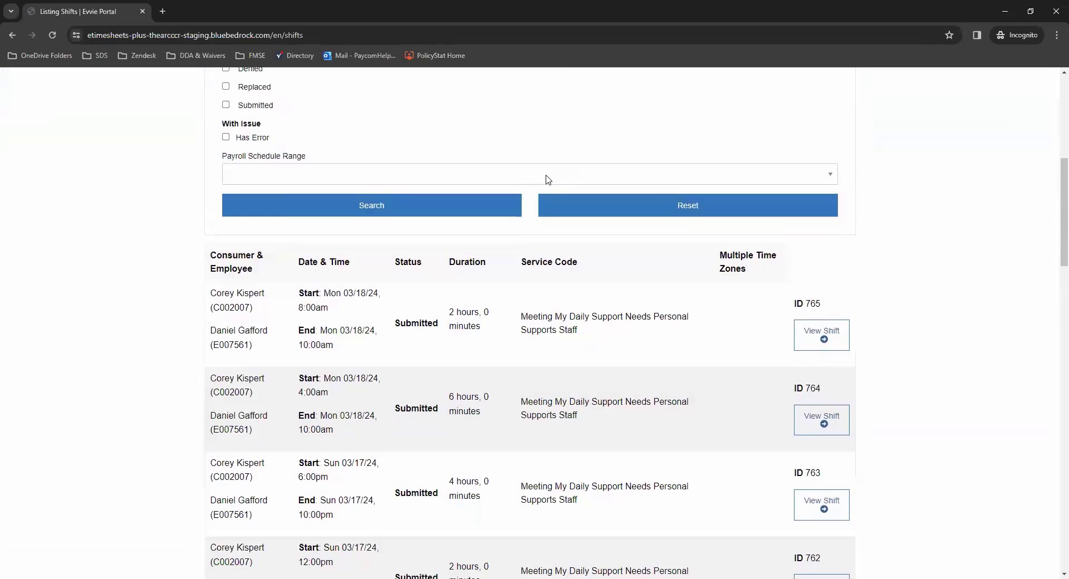
{"action": "scroll", "coordinate": [545, 179], "scroll_direction": "down", "scroll_amount": 4}
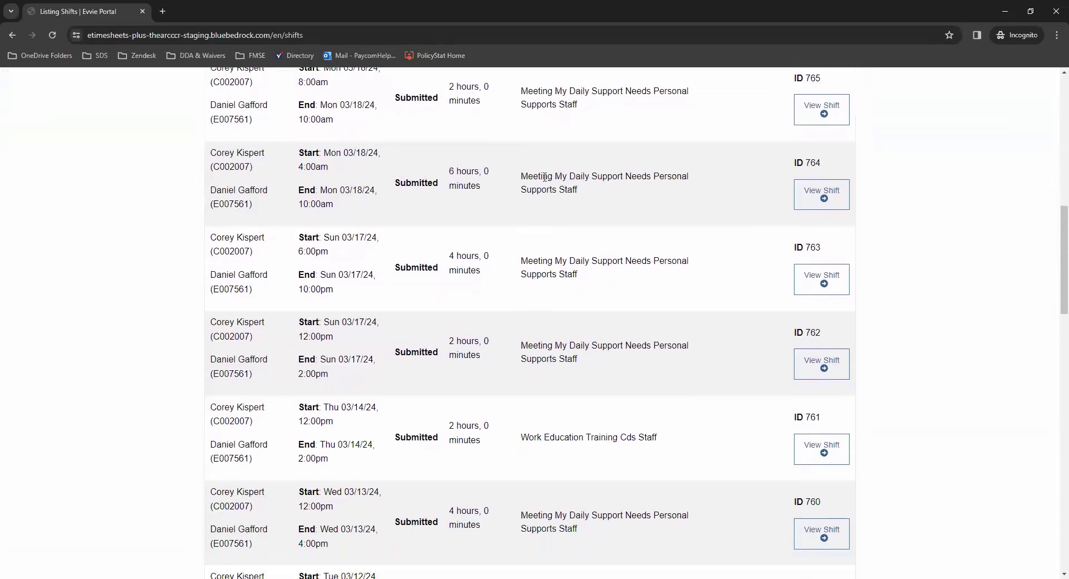
{"action": "scroll", "coordinate": [537, 186], "scroll_direction": "down", "scroll_amount": 1}
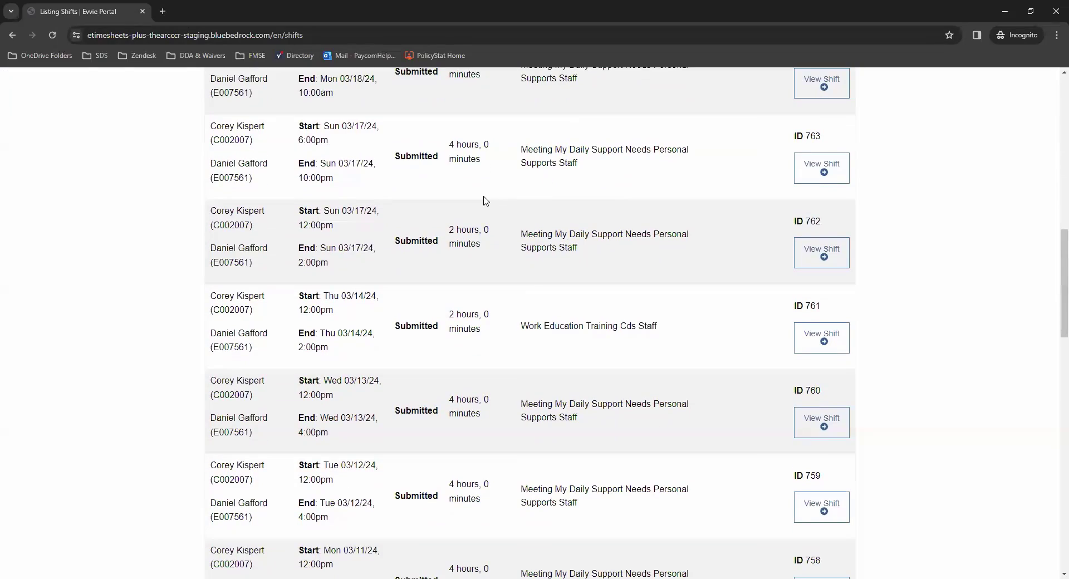
{"action": "scroll", "coordinate": [485, 200], "scroll_direction": "down", "scroll_amount": 4}
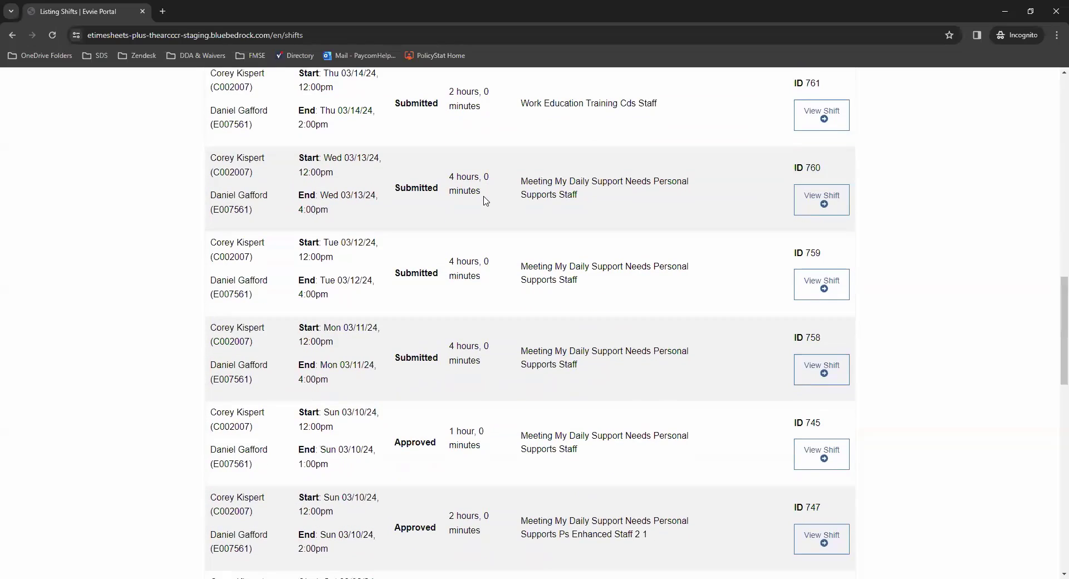
{"action": "scroll", "coordinate": [485, 201], "scroll_direction": "down", "scroll_amount": 8}
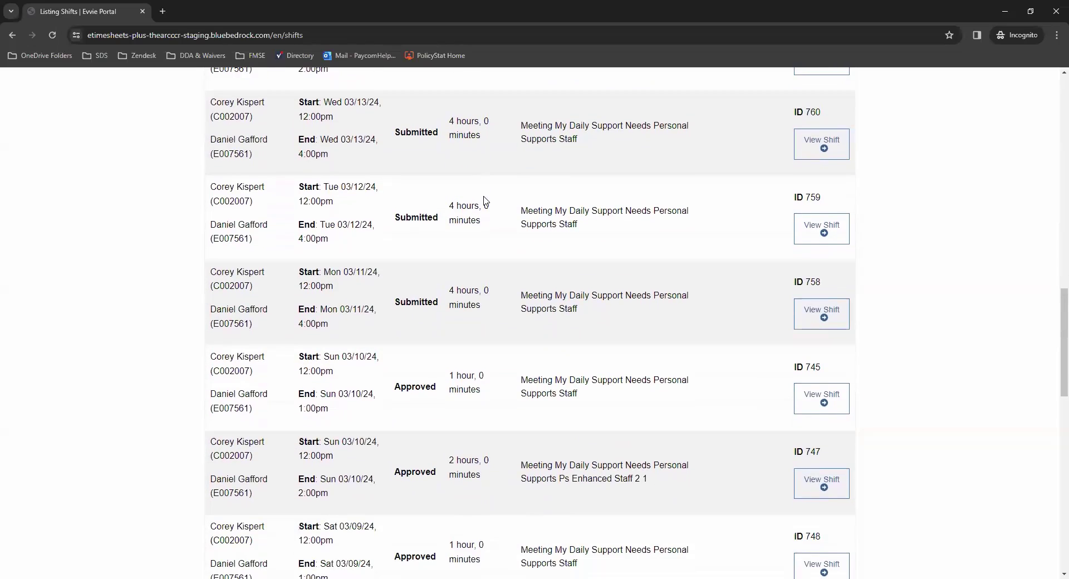
{"action": "scroll", "coordinate": [486, 201], "scroll_direction": "down", "scroll_amount": 3}
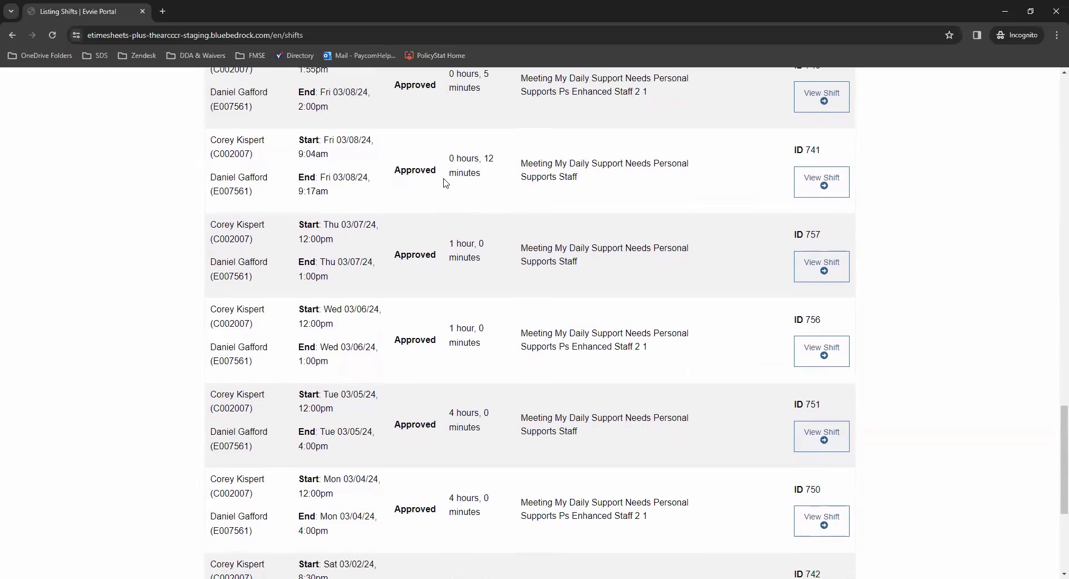
{"action": "scroll", "coordinate": [446, 182], "scroll_direction": "up", "scroll_amount": 10}
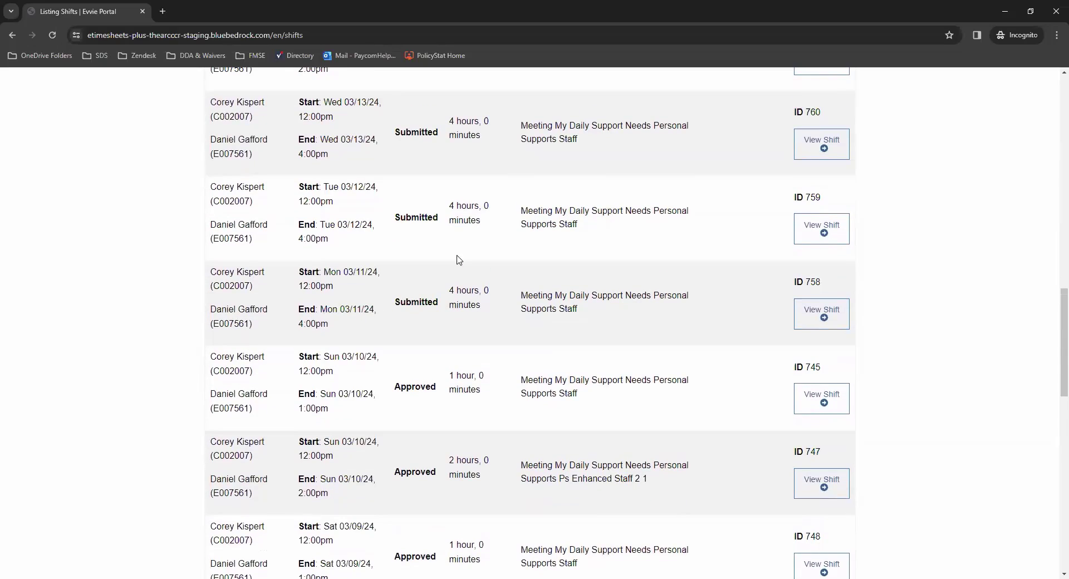
{"action": "scroll", "coordinate": [457, 258], "scroll_direction": "up", "scroll_amount": 4}
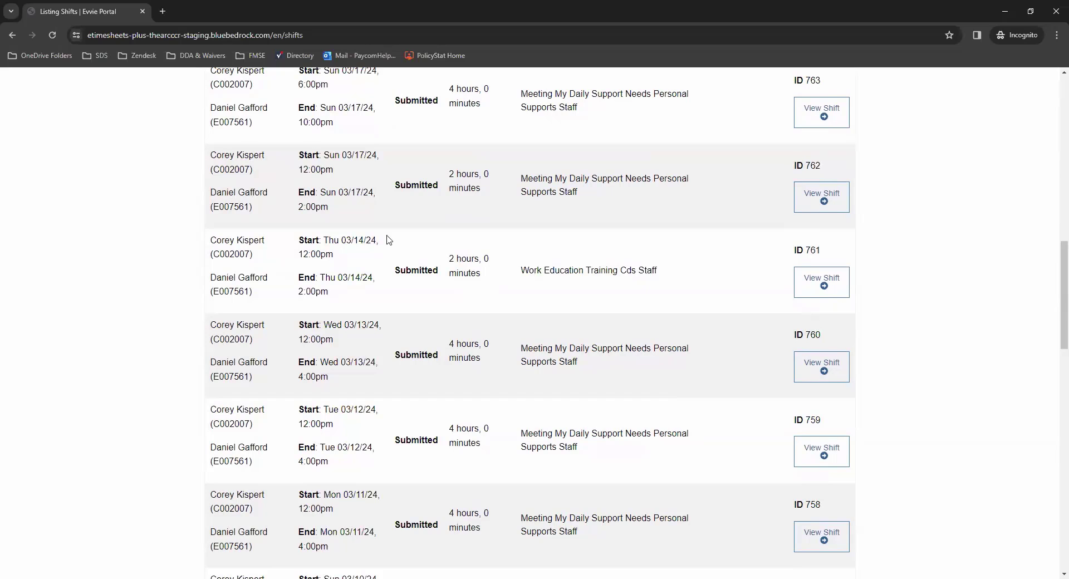
{"action": "scroll", "coordinate": [431, 249], "scroll_direction": "up", "scroll_amount": 3}
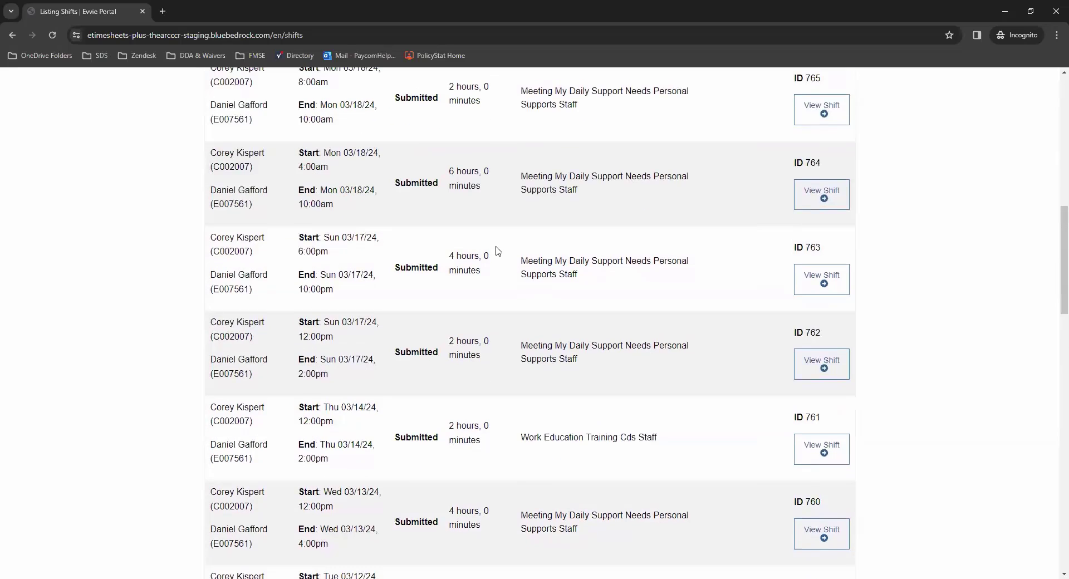
{"action": "scroll", "coordinate": [496, 249], "scroll_direction": "up", "scroll_amount": 2}
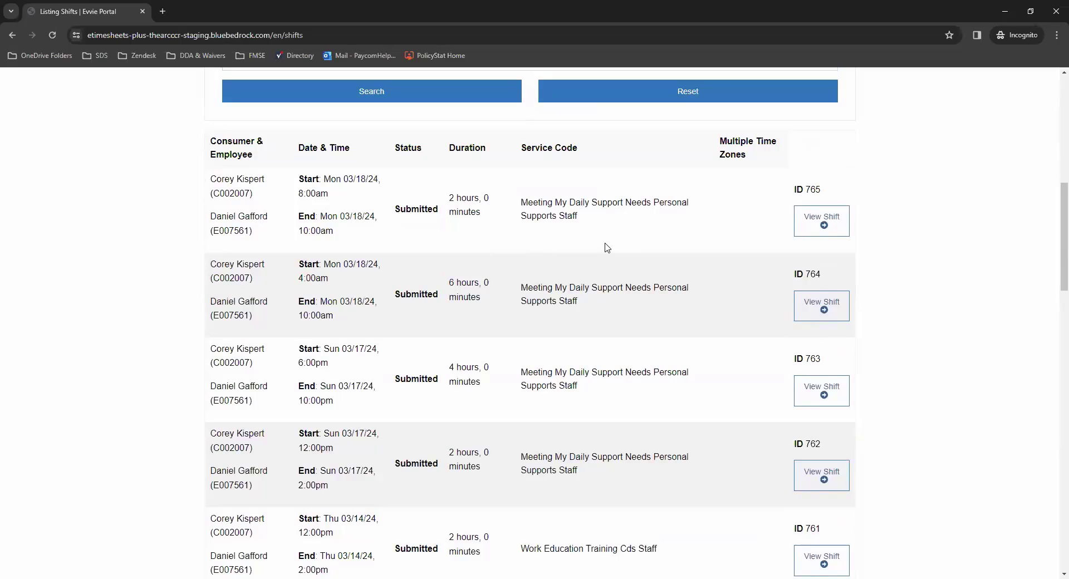
{"action": "scroll", "coordinate": [607, 247], "scroll_direction": "down", "scroll_amount": 17}
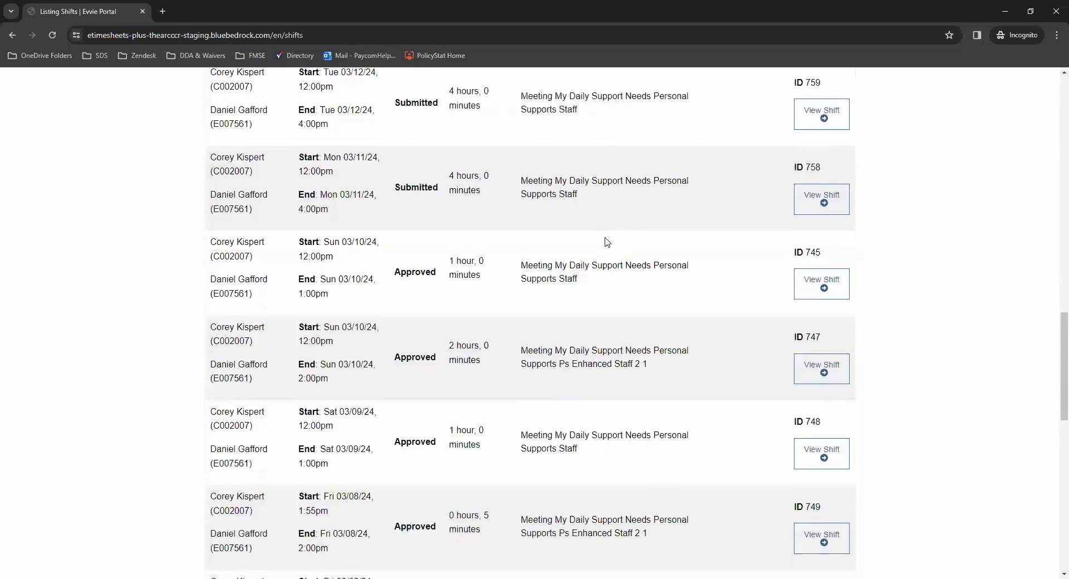
{"action": "scroll", "coordinate": [607, 240], "scroll_direction": "down", "scroll_amount": 6}
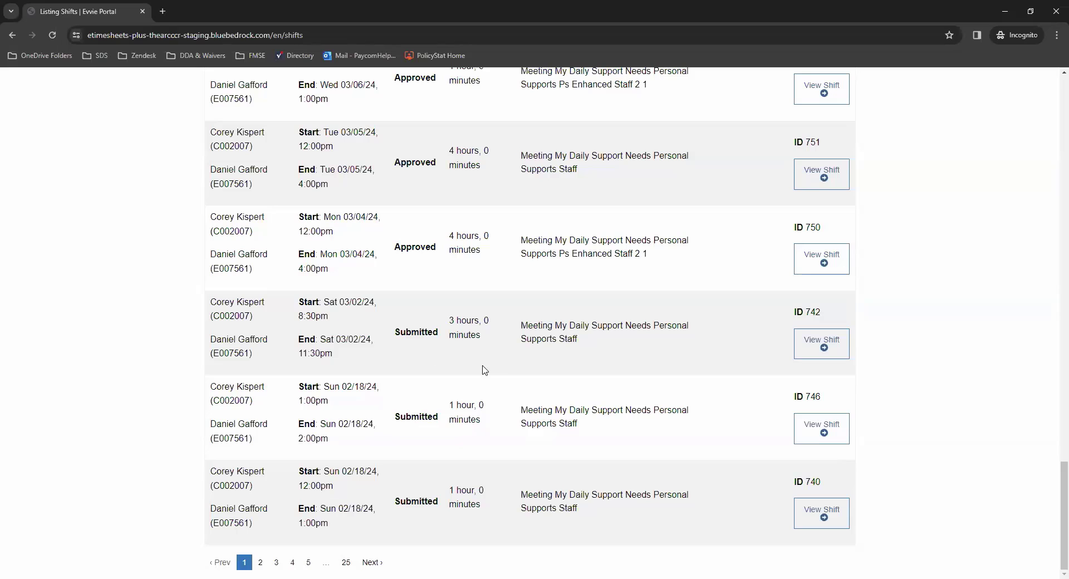
{"action": "scroll", "coordinate": [548, 445], "scroll_direction": "up", "scroll_amount": 7}
{"action": "scroll", "coordinate": [553, 416], "scroll_direction": "up", "scroll_amount": 15}
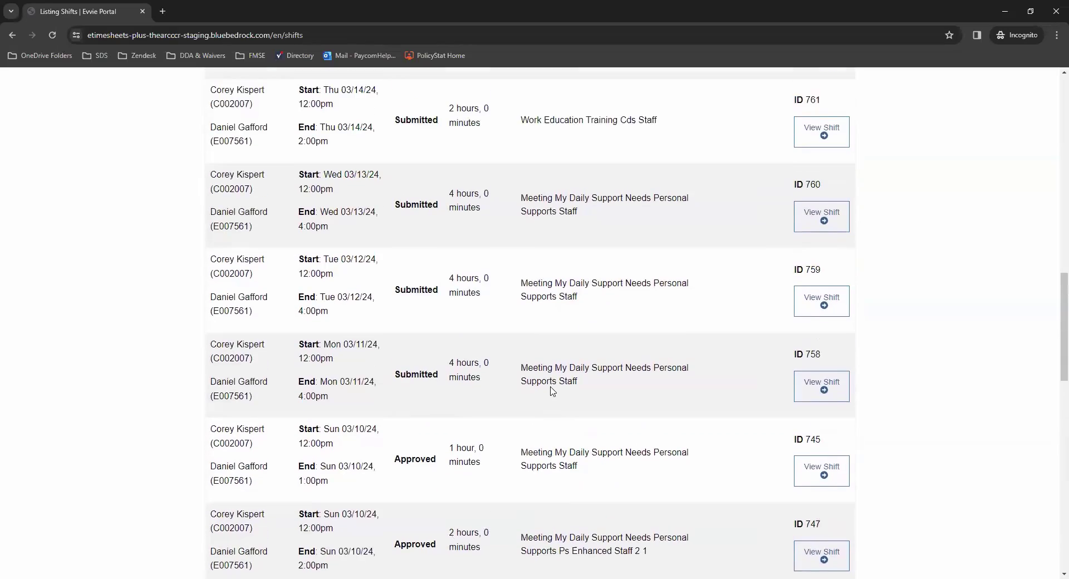
{"action": "scroll", "coordinate": [529, 429], "scroll_direction": "down", "scroll_amount": 2}
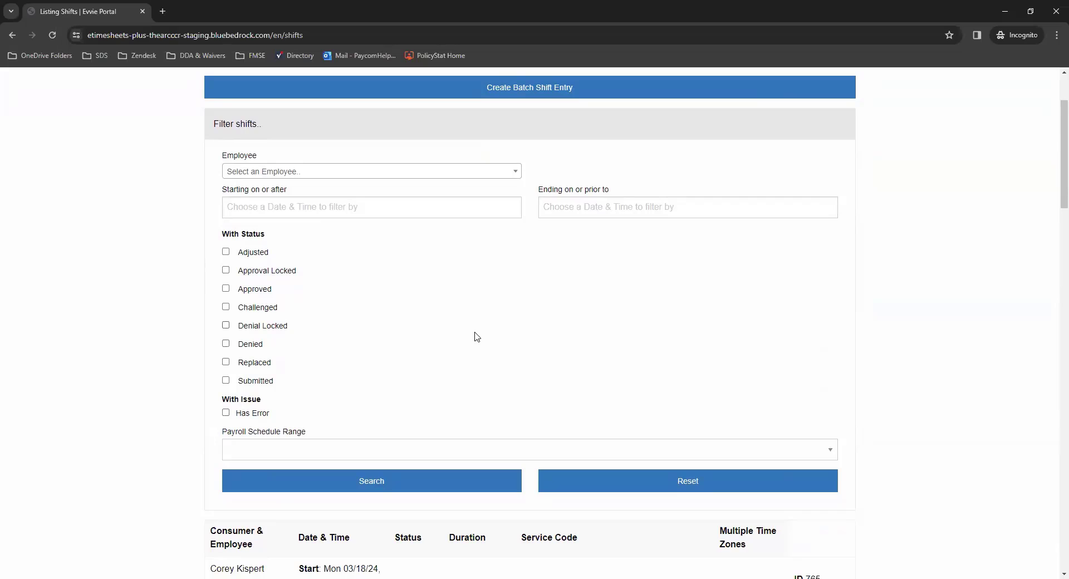
Try out the employee filter and the Approval Locked and Approved status filters, leaving all of them cleared.
{"action": "left_click", "coordinate": [443, 171]}
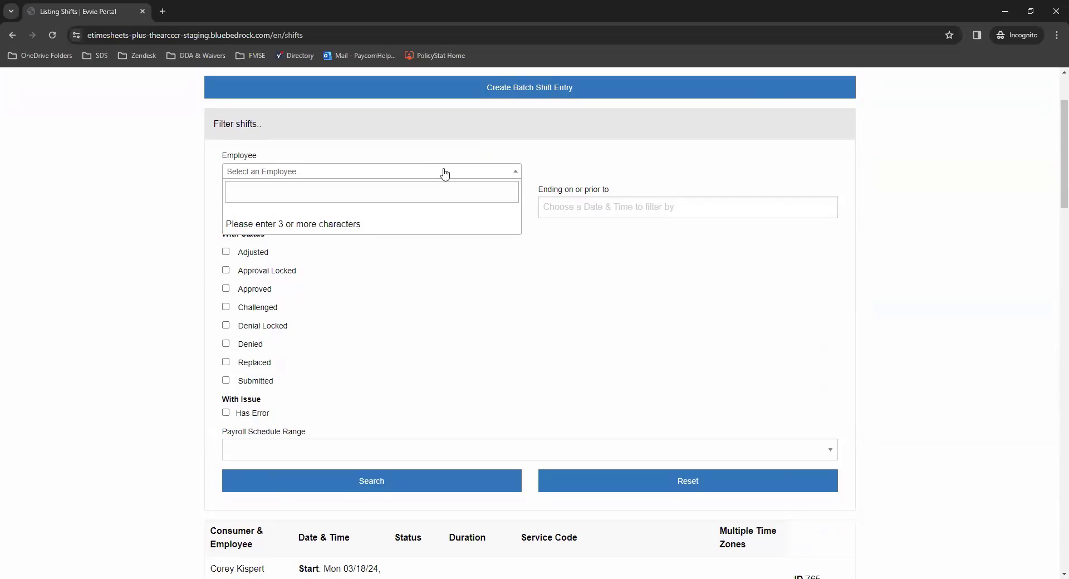
{"action": "left_click", "coordinate": [451, 269]}
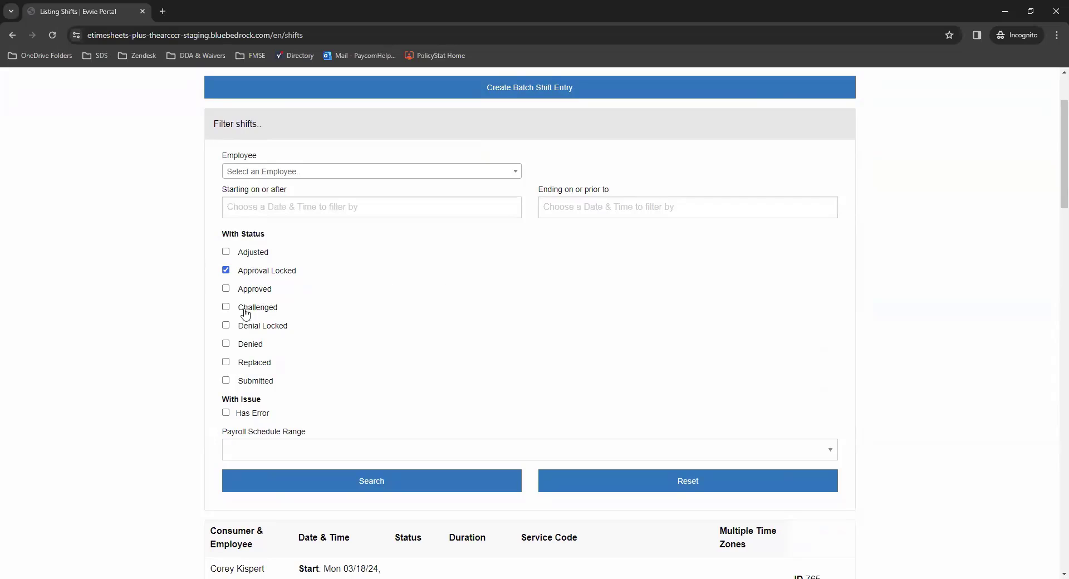
{"action": "left_click", "coordinate": [225, 288]}
{"action": "left_click", "coordinate": [225, 270]}
{"action": "left_click", "coordinate": [226, 288]}
{"action": "scroll", "coordinate": [368, 312], "scroll_direction": "down", "scroll_amount": 1}
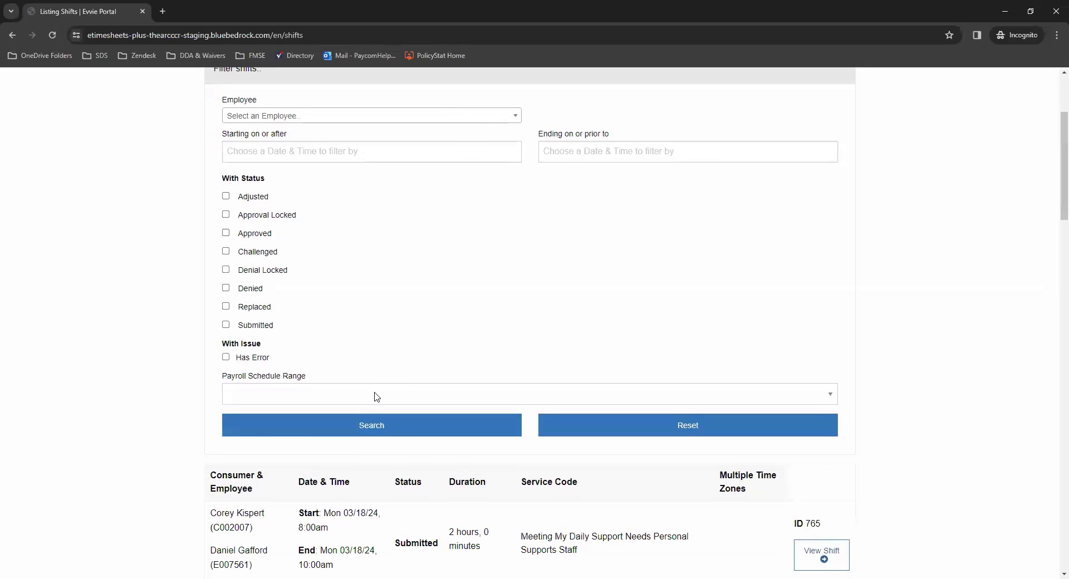
Try the payroll schedule range 12/10/2023 - 12/23/2023 as a shift filter and reset it to blank.
{"action": "left_click", "coordinate": [376, 396]}
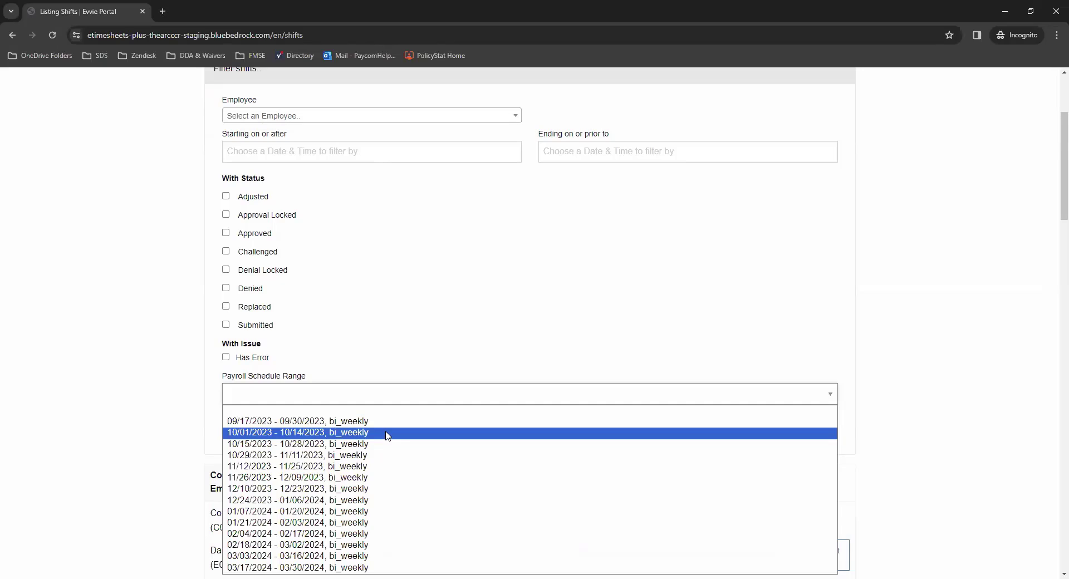
{"action": "left_click", "coordinate": [387, 488]}
{"action": "left_click", "coordinate": [436, 399]}
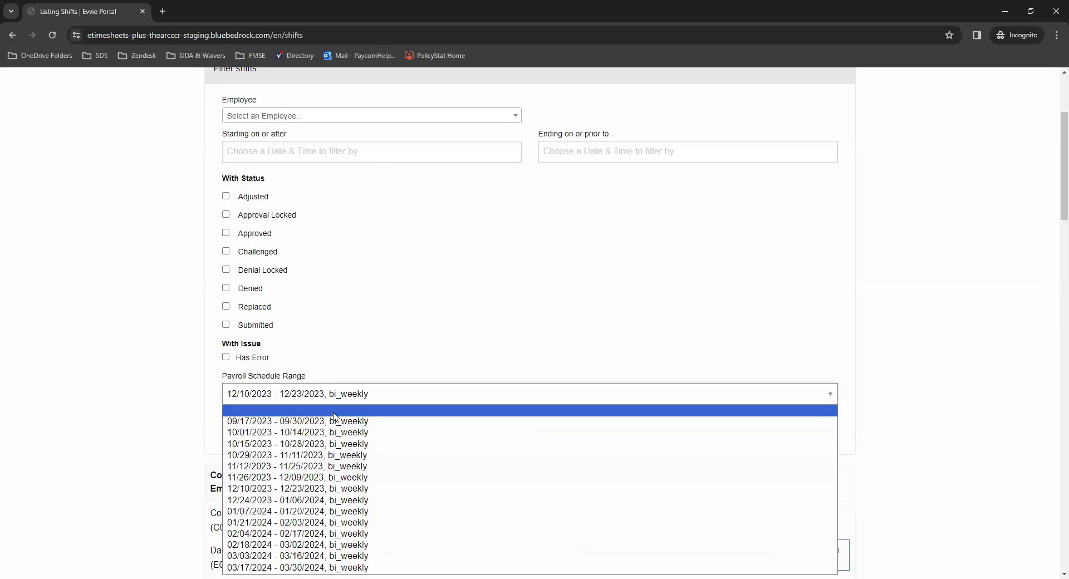
{"action": "left_click", "coordinate": [335, 412]}
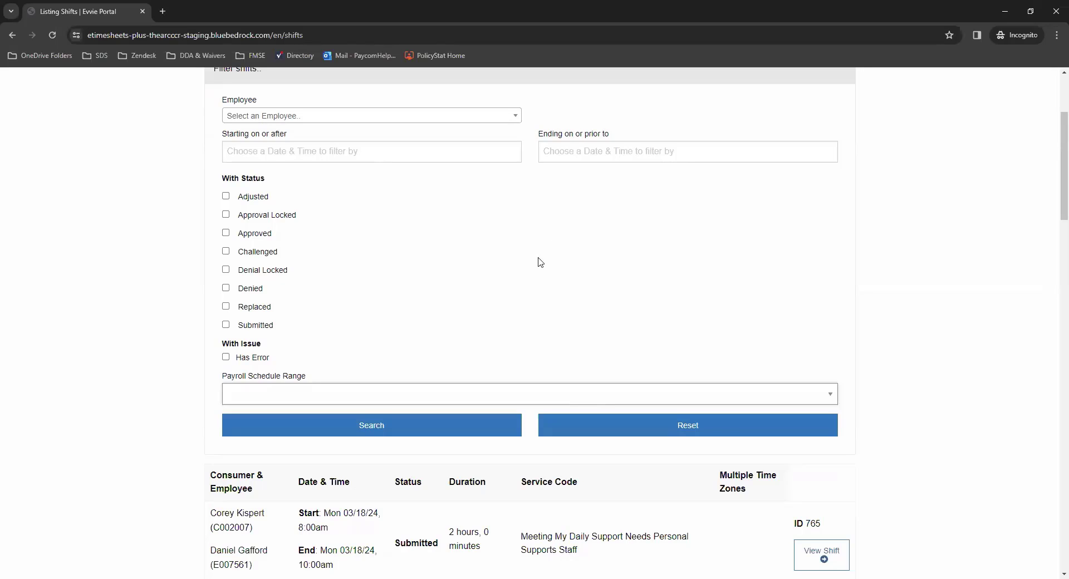
Examine the unfiltered shift list from the most recent entries back to early March, comparing submitted and approved shifts.
{"action": "scroll", "coordinate": [523, 274], "scroll_direction": "up", "scroll_amount": 2}
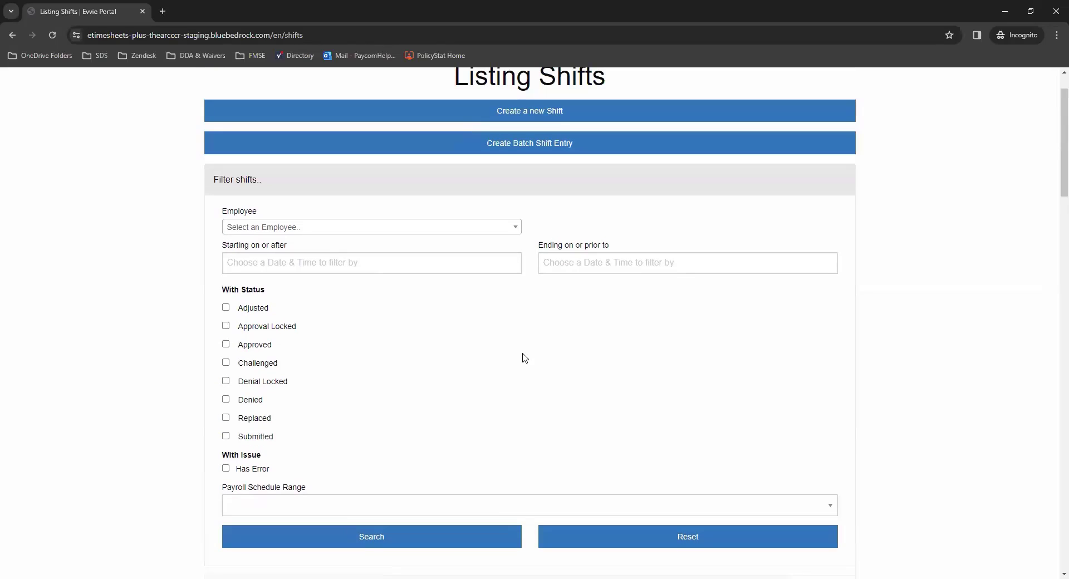
{"action": "scroll", "coordinate": [498, 301], "scroll_direction": "up", "scroll_amount": 1}
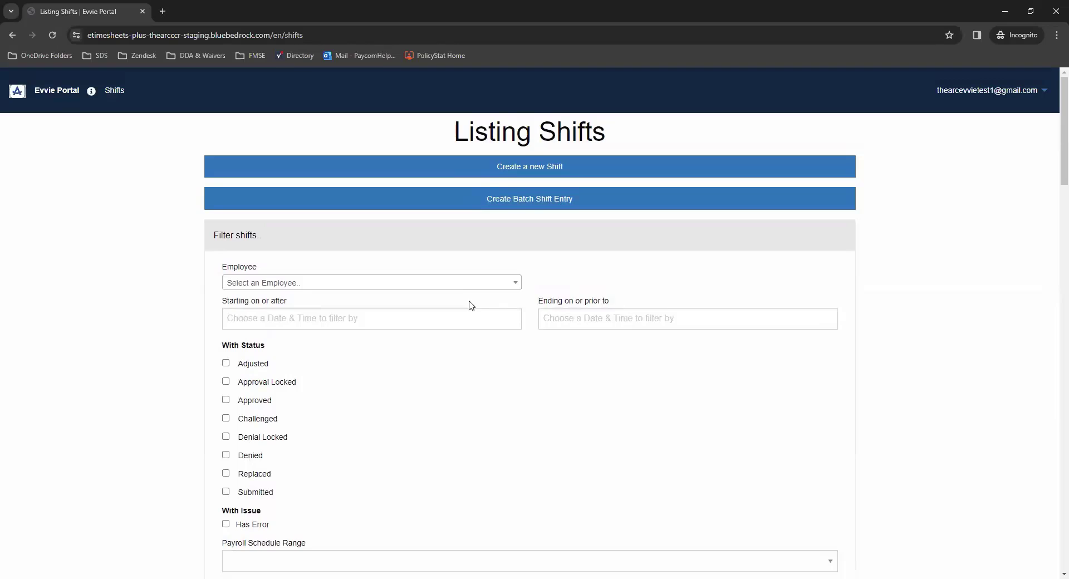
{"action": "scroll", "coordinate": [472, 305], "scroll_direction": "down", "scroll_amount": 4}
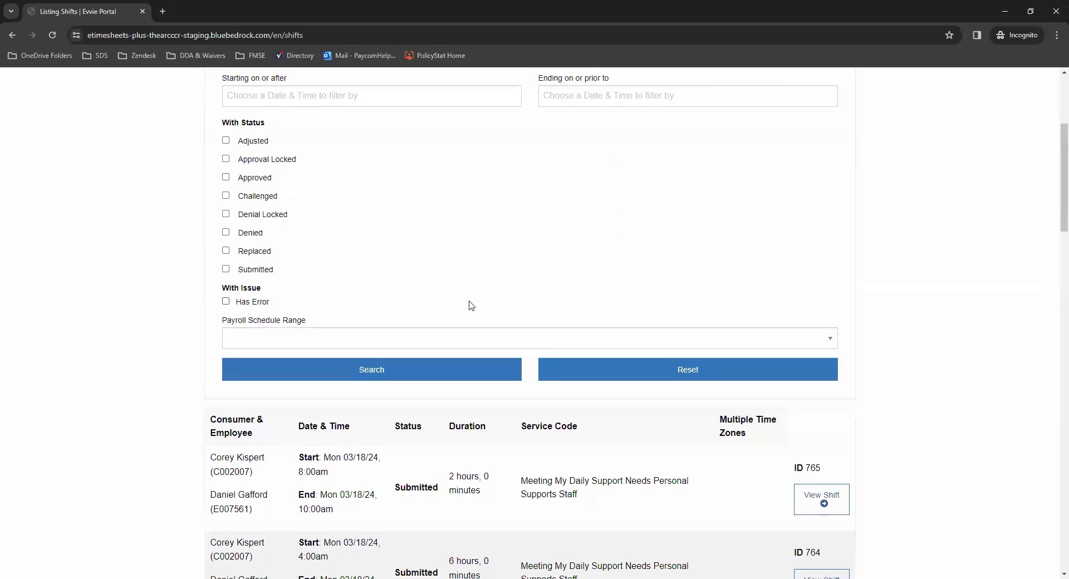
{"action": "scroll", "coordinate": [472, 305], "scroll_direction": "down", "scroll_amount": 3}
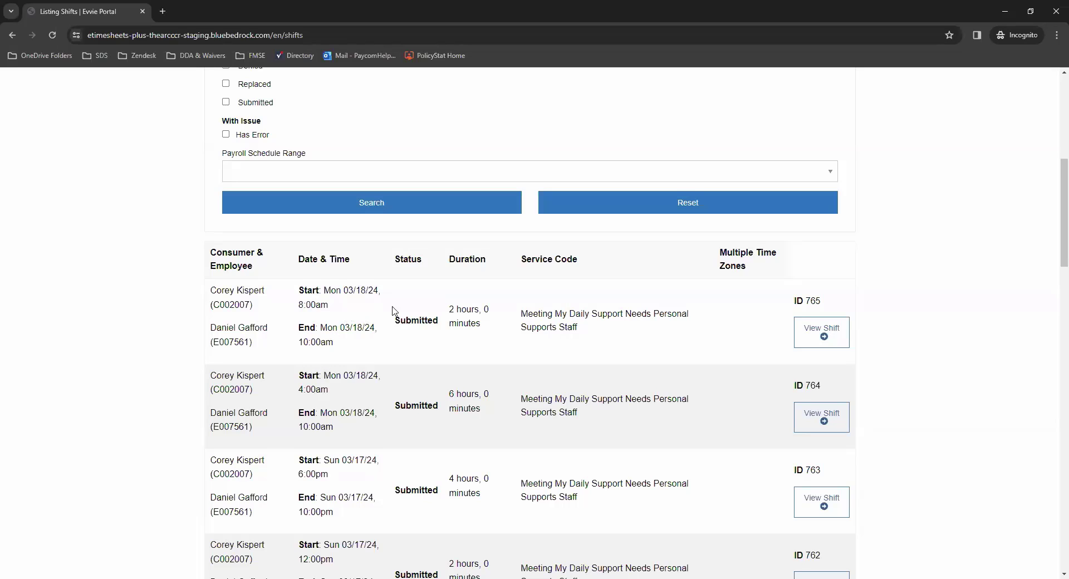
{"action": "scroll", "coordinate": [396, 308], "scroll_direction": "down", "scroll_amount": 1}
{"action": "scroll", "coordinate": [405, 302], "scroll_direction": "down", "scroll_amount": 5}
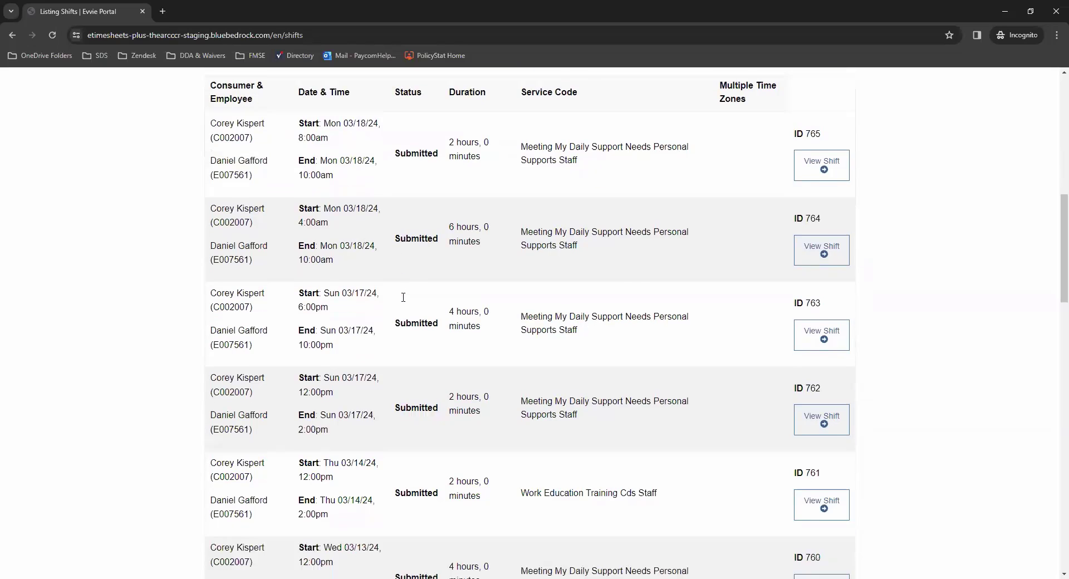
{"action": "scroll", "coordinate": [420, 277], "scroll_direction": "down", "scroll_amount": 4}
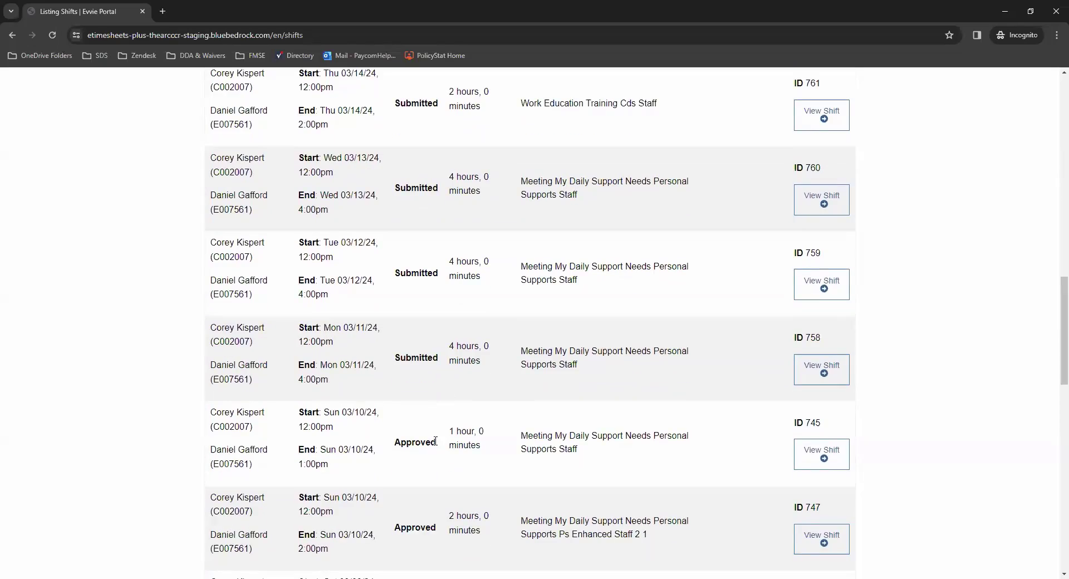
{"action": "scroll", "coordinate": [440, 412], "scroll_direction": "down", "scroll_amount": 1}
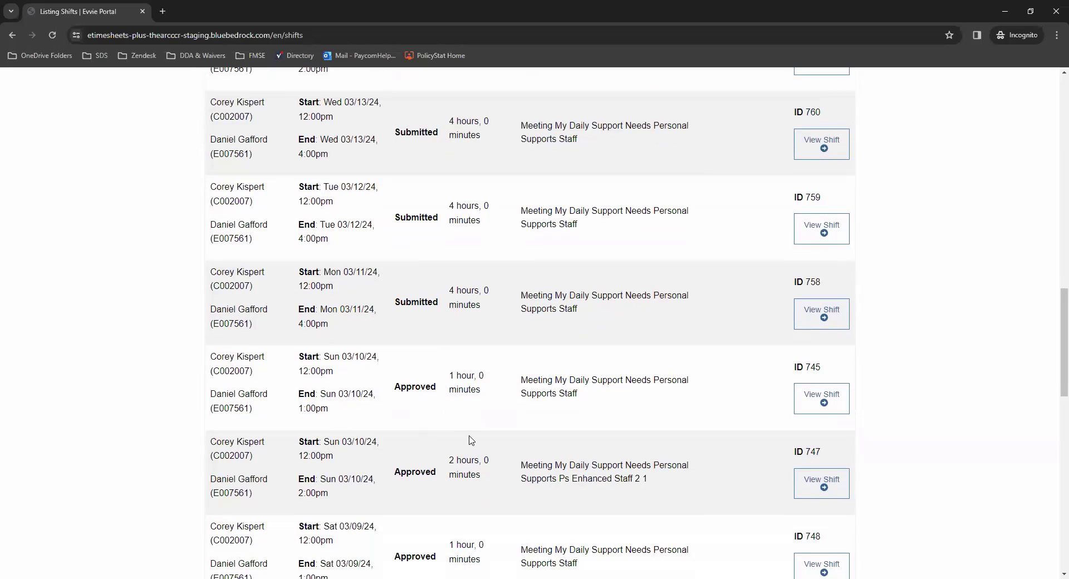
Open the submitted shift that starts Mon 03/18/24 at 8:00am from the shifts listing.
{"action": "scroll", "coordinate": [467, 440], "scroll_direction": "up", "scroll_amount": 2}
{"action": "scroll", "coordinate": [467, 440], "scroll_direction": "up", "scroll_amount": 10}
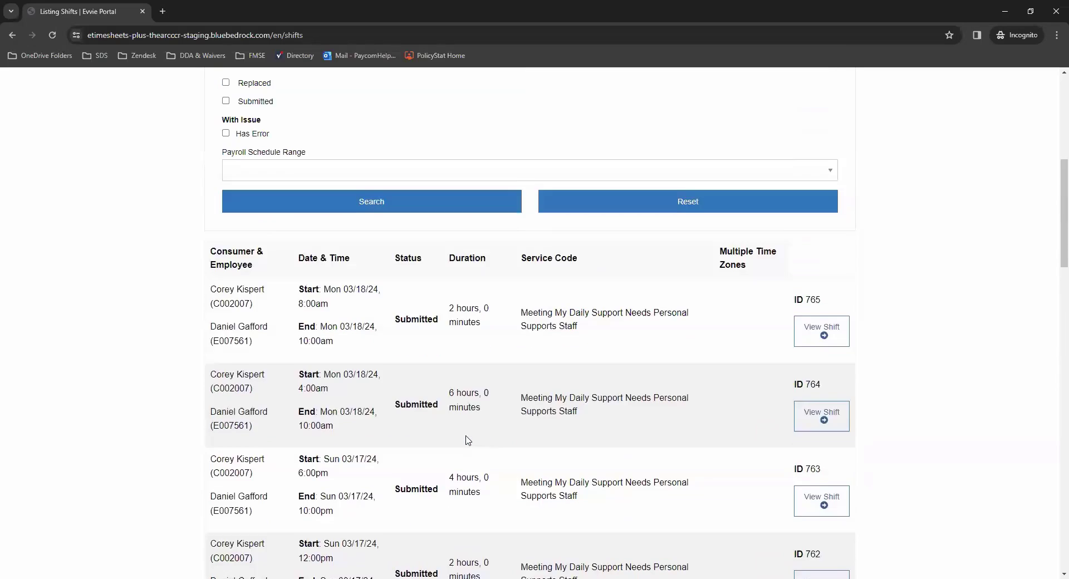
{"action": "scroll", "coordinate": [491, 450], "scroll_direction": "down", "scroll_amount": 2}
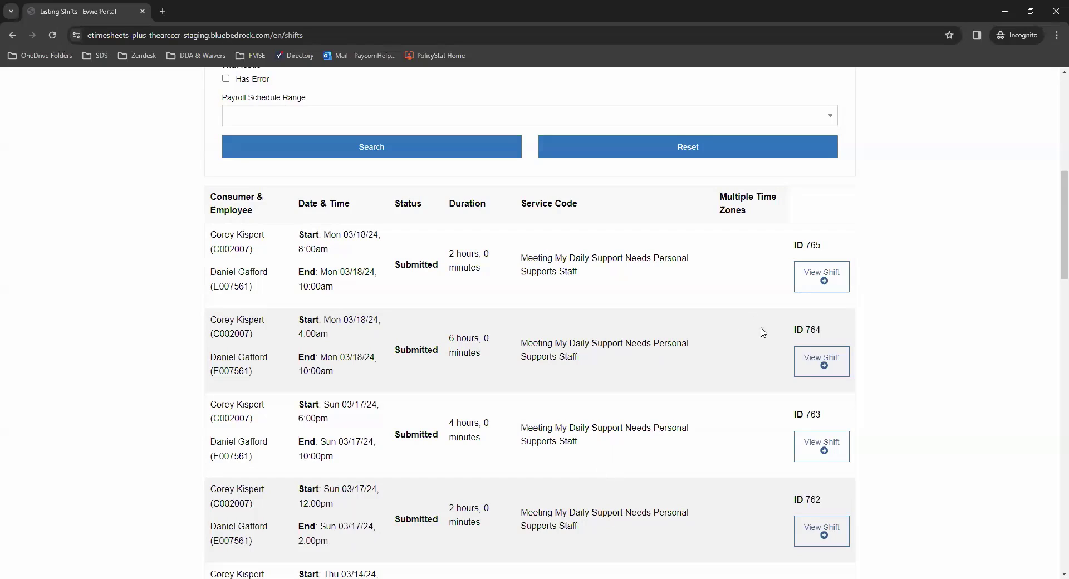
{"action": "left_click", "coordinate": [823, 284]}
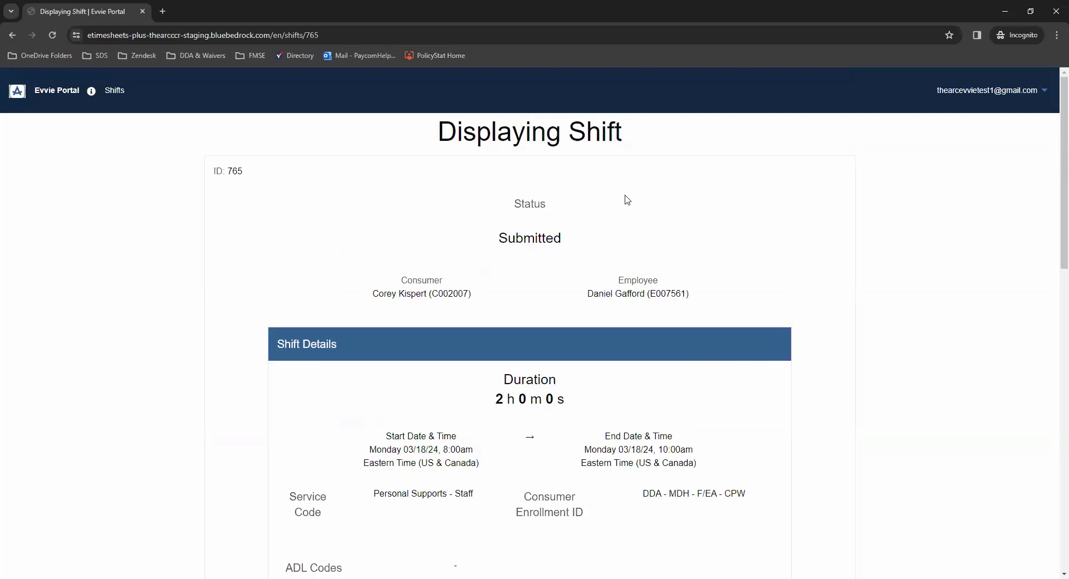
Examine the shift's details, EVV codes, compliance, source system, shift history and the available approve, adjust and deny actions.
{"action": "scroll", "coordinate": [627, 201], "scroll_direction": "down", "scroll_amount": 1}
{"action": "scroll", "coordinate": [611, 228], "scroll_direction": "down", "scroll_amount": 1}
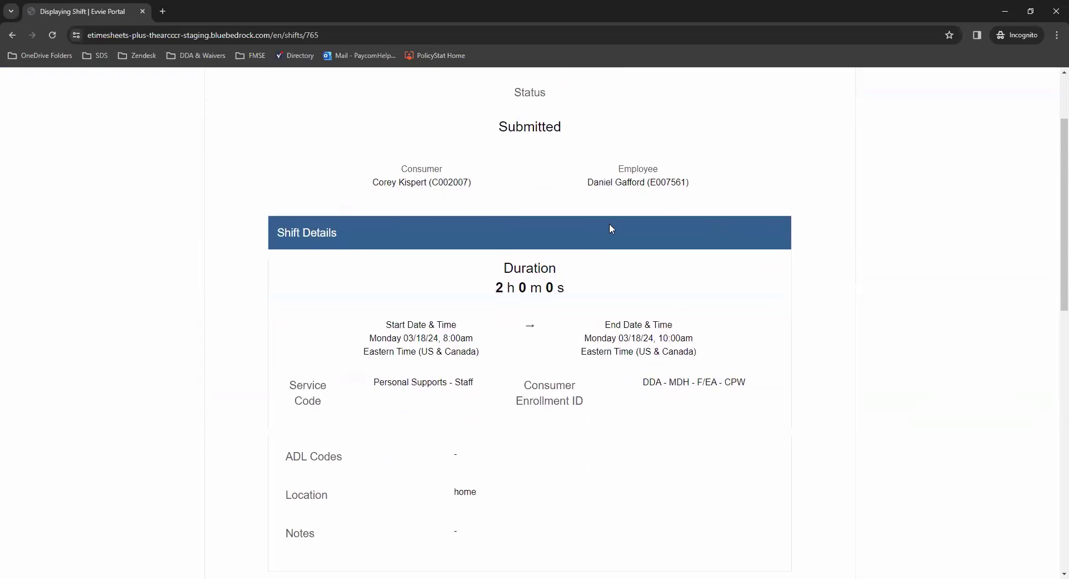
{"action": "scroll", "coordinate": [612, 229], "scroll_direction": "down", "scroll_amount": 3}
{"action": "scroll", "coordinate": [611, 228], "scroll_direction": "down", "scroll_amount": 4}
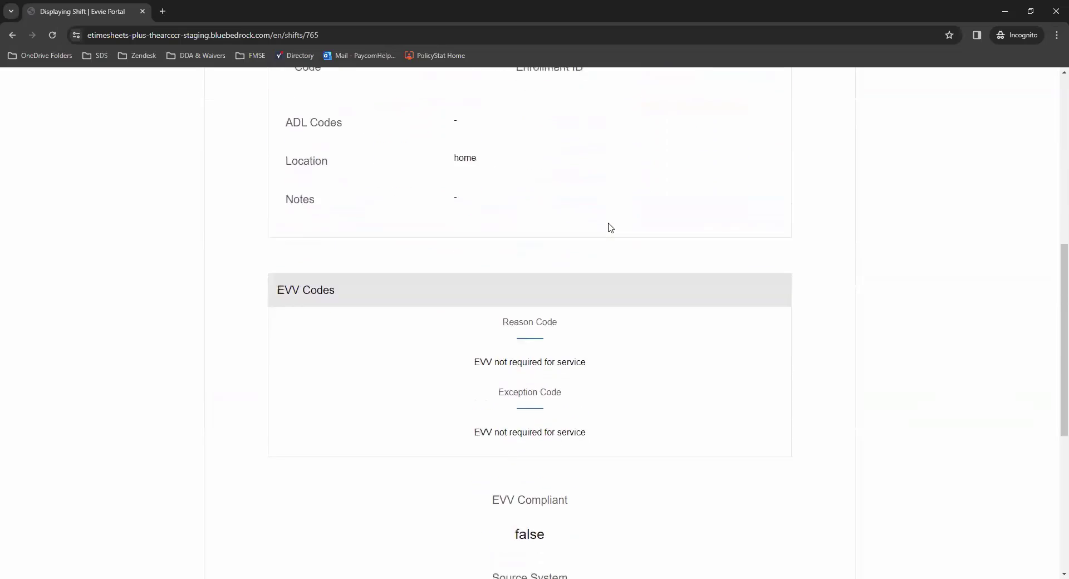
{"action": "scroll", "coordinate": [611, 227], "scroll_direction": "down", "scroll_amount": 2}
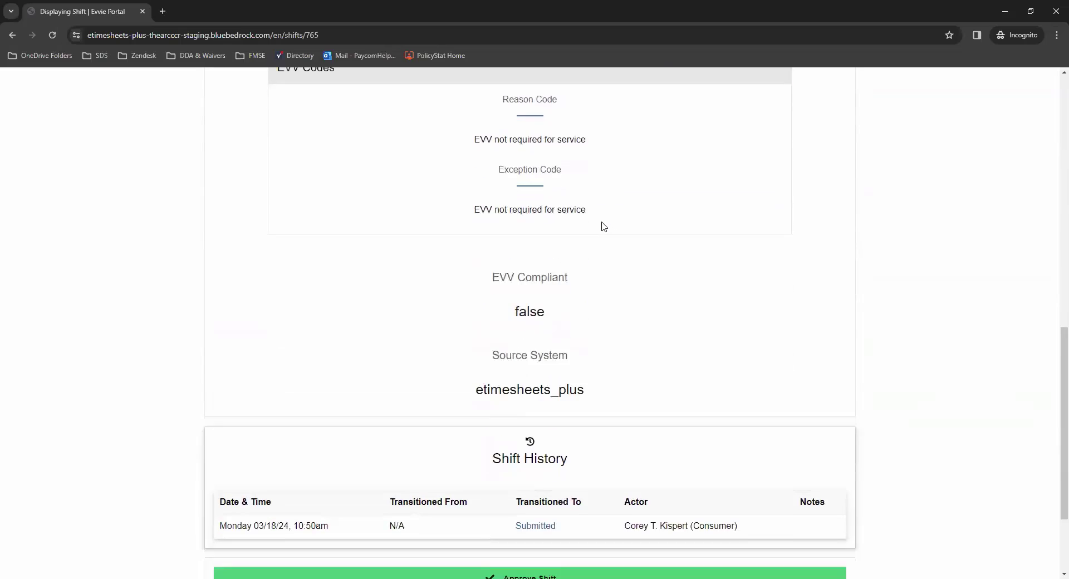
{"action": "scroll", "coordinate": [361, 176], "scroll_direction": "up", "scroll_amount": 1}
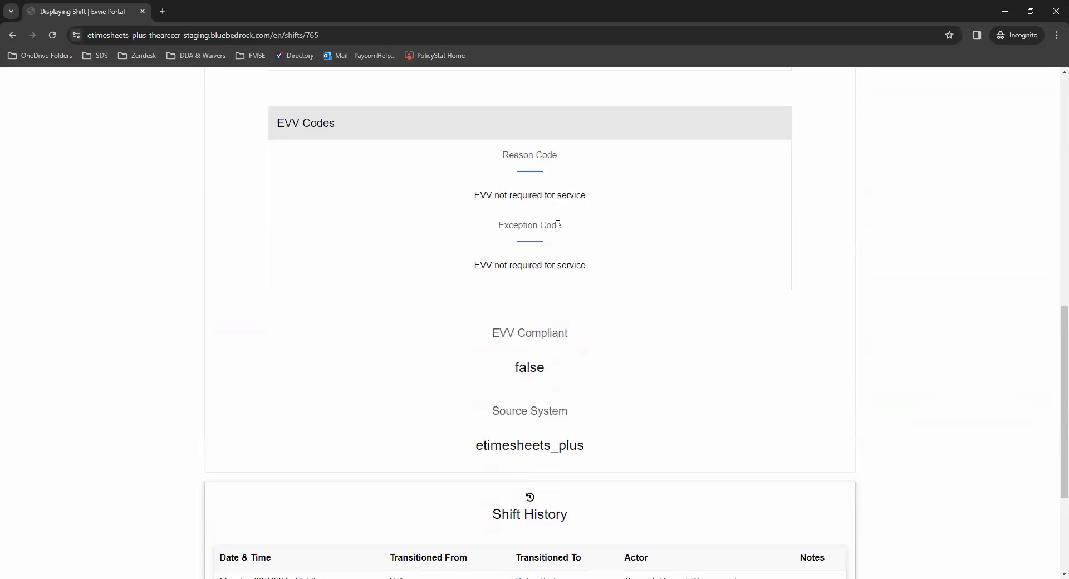
{"action": "scroll", "coordinate": [559, 228], "scroll_direction": "down", "scroll_amount": 1}
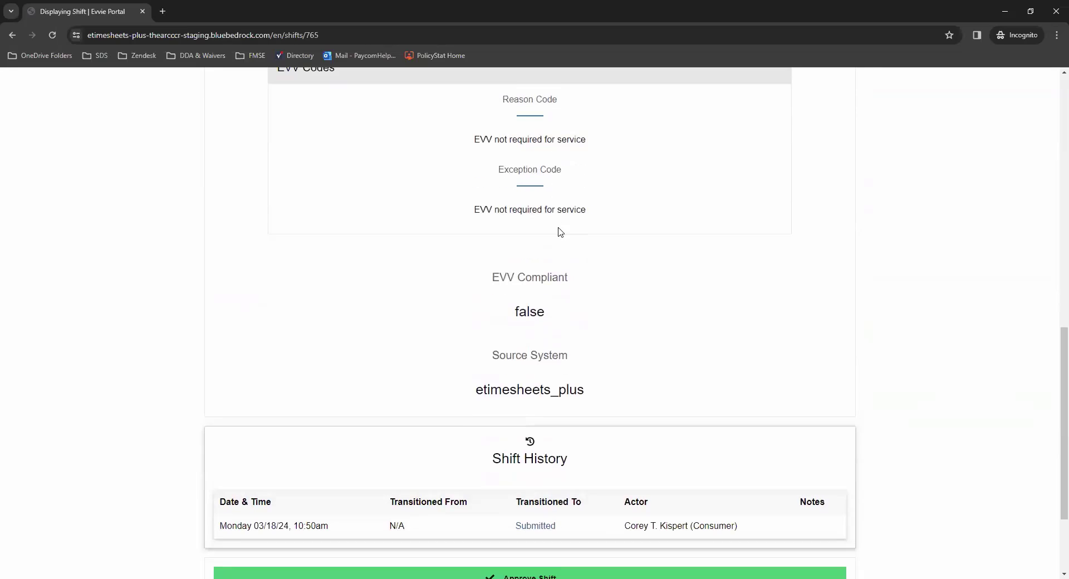
{"action": "scroll", "coordinate": [559, 231], "scroll_direction": "down", "scroll_amount": 1}
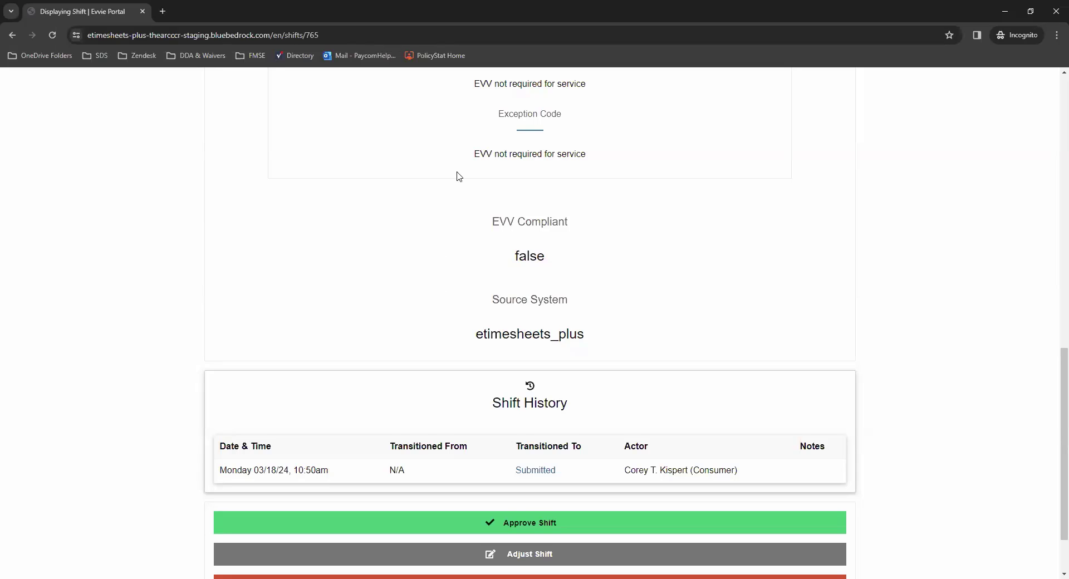
{"action": "scroll", "coordinate": [459, 176], "scroll_direction": "down", "scroll_amount": 2}
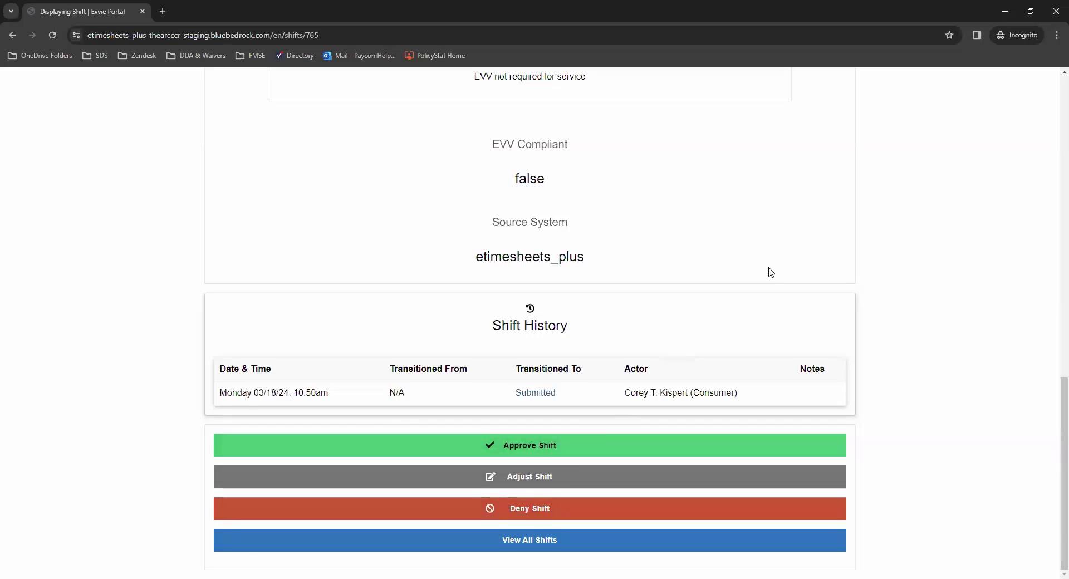
Return to the shifts listing and start creating a new shift.
{"action": "scroll", "coordinate": [423, 145], "scroll_direction": "up", "scroll_amount": 2}
{"action": "left_click", "coordinate": [12, 35]}
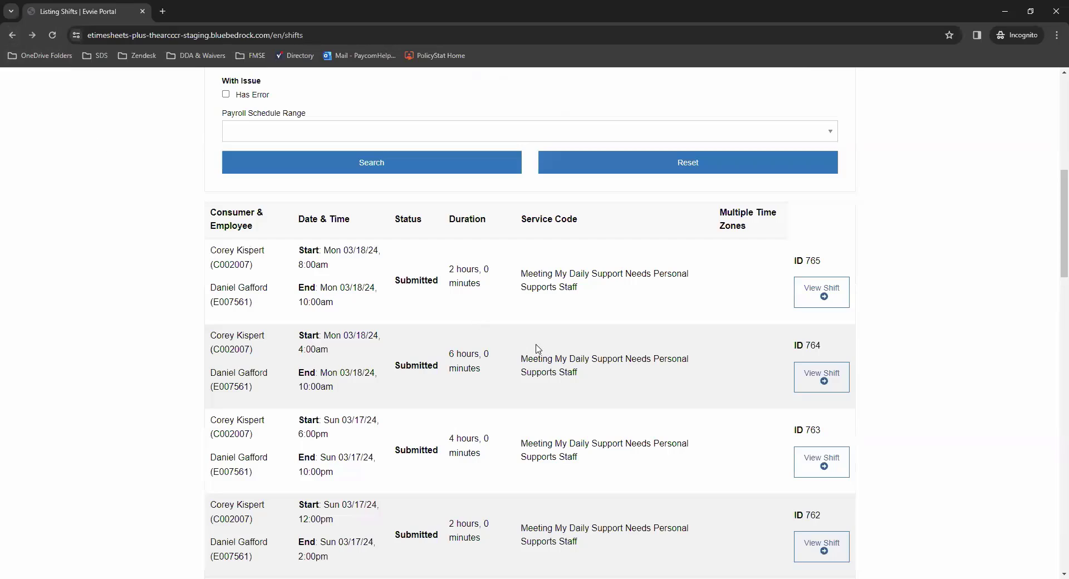
{"action": "scroll", "coordinate": [557, 370], "scroll_direction": "up", "scroll_amount": 6}
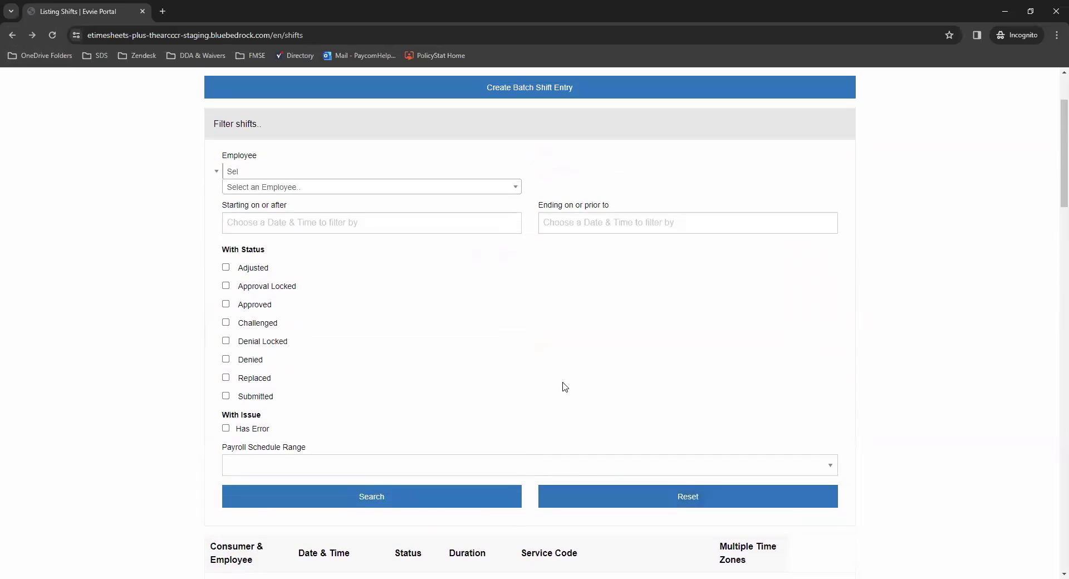
{"action": "scroll", "coordinate": [564, 388], "scroll_direction": "up", "scroll_amount": 2}
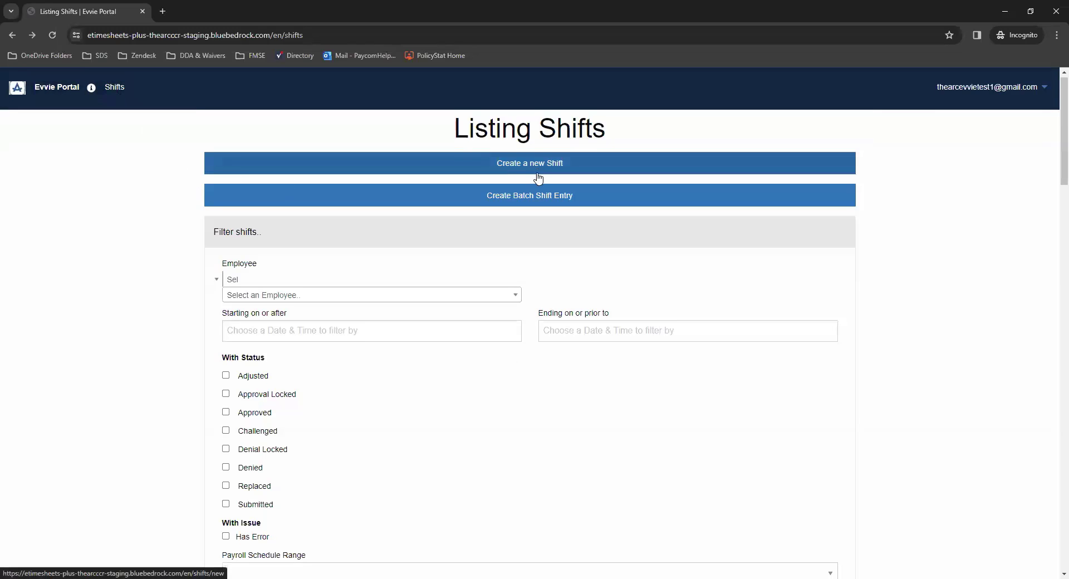
{"action": "scroll", "coordinate": [538, 178], "scroll_direction": "down", "scroll_amount": 5}
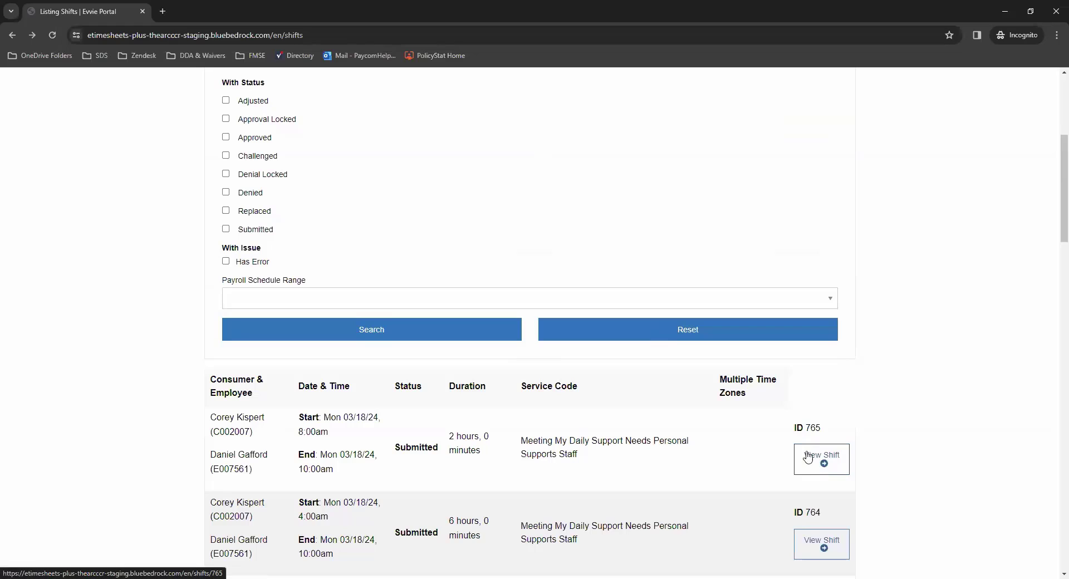
{"action": "scroll", "coordinate": [818, 410], "scroll_direction": "up", "scroll_amount": 5}
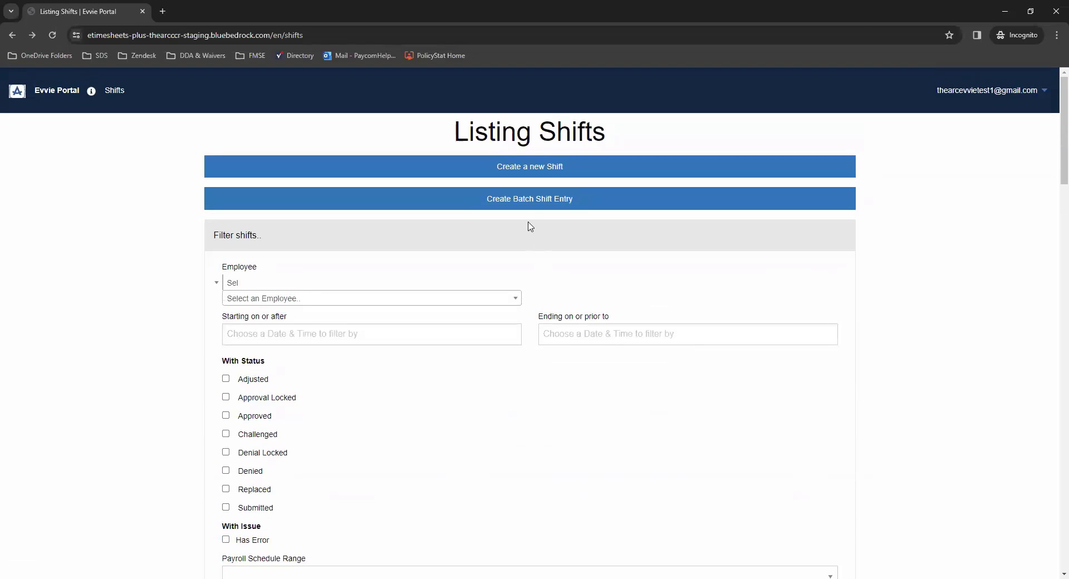
{"action": "left_click", "coordinate": [543, 170]}
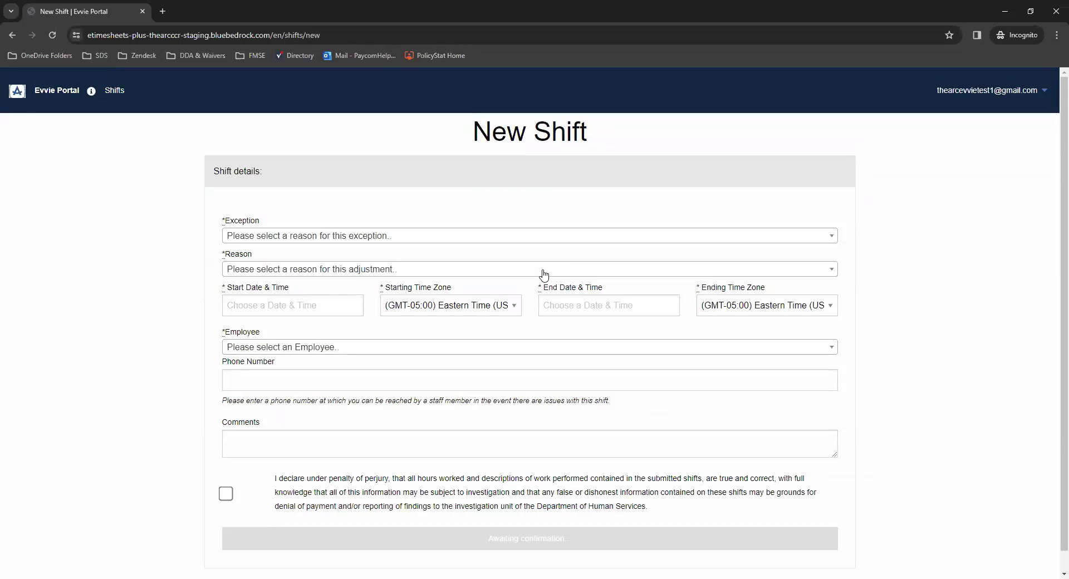
Set both the new shift's exception and its reason to "EVV not required for this service".
{"action": "left_click", "coordinate": [503, 237]}
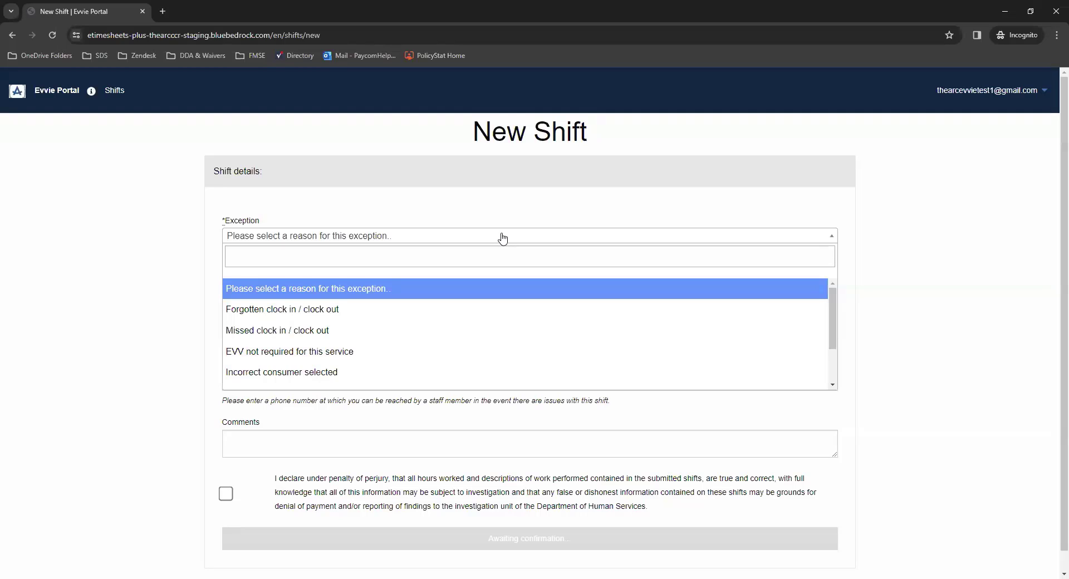
{"action": "left_click", "coordinate": [388, 353]}
{"action": "left_click", "coordinate": [387, 272]}
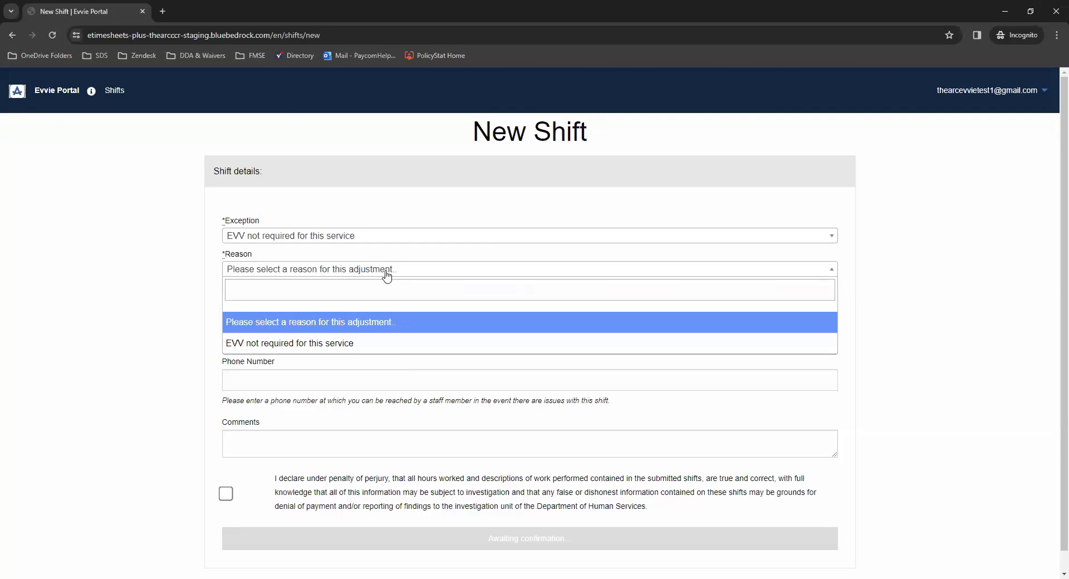
{"action": "left_click", "coordinate": [375, 344]}
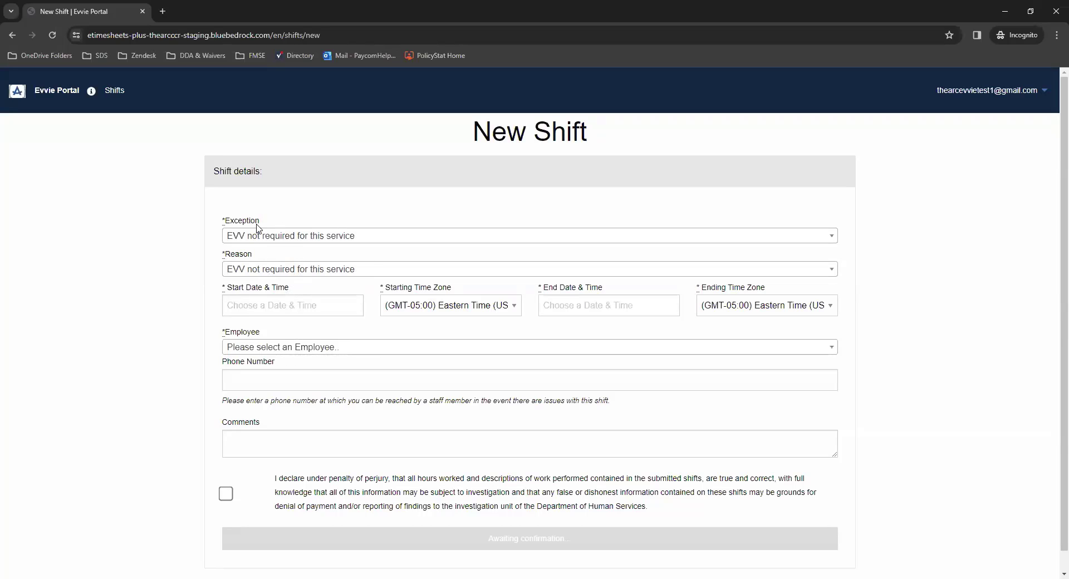
Set the shift to start Thursday 02/29/24 at 12:00:00 PM and end the same day at 3:00:00 PM.
{"action": "scroll", "coordinate": [283, 342], "scroll_direction": "down", "scroll_amount": 1}
{"action": "left_click", "coordinate": [294, 286]}
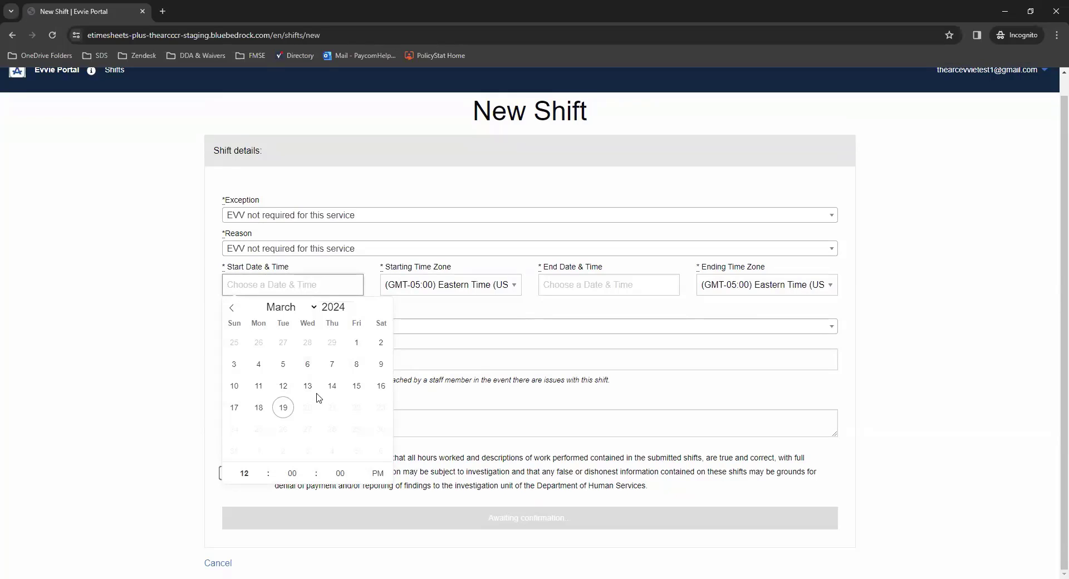
{"action": "left_click", "coordinate": [328, 342]}
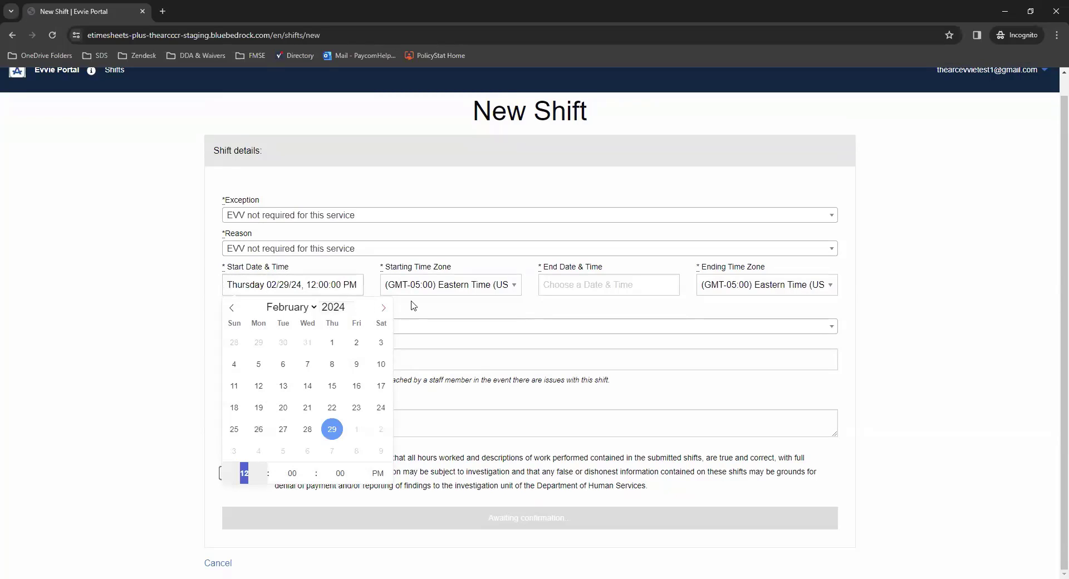
{"action": "left_click", "coordinate": [594, 287]}
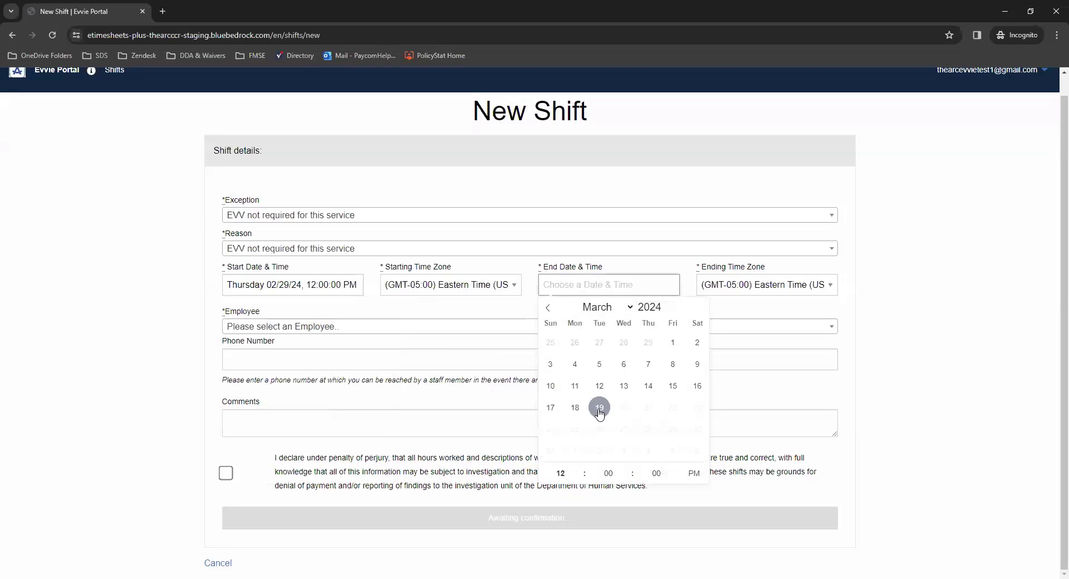
{"action": "left_click", "coordinate": [648, 342]}
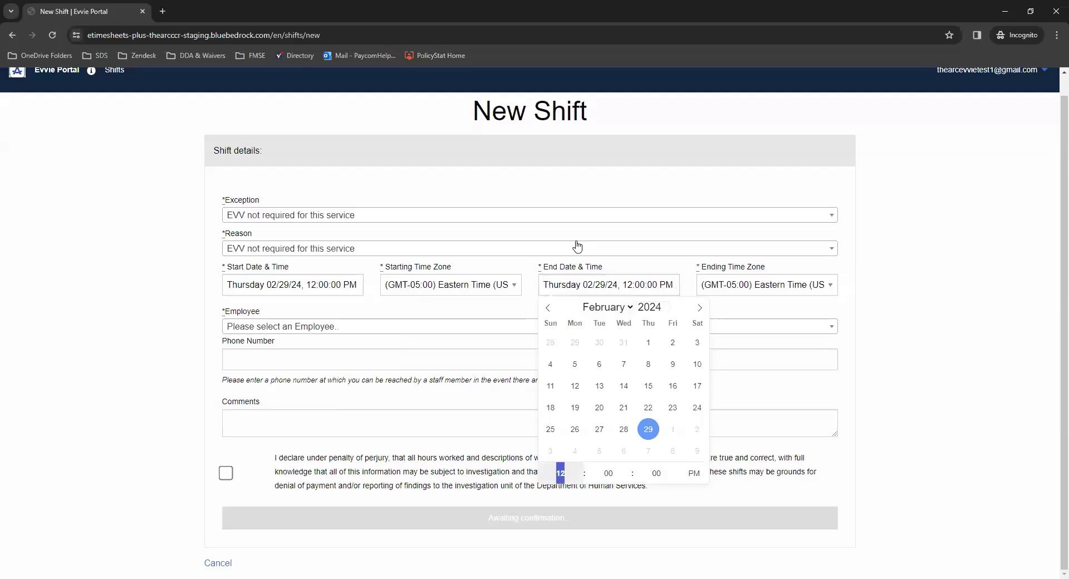
{"action": "left_click", "coordinate": [579, 469]}
{"action": "left_click", "coordinate": [579, 469]}
{"action": "left_click", "coordinate": [751, 309]}
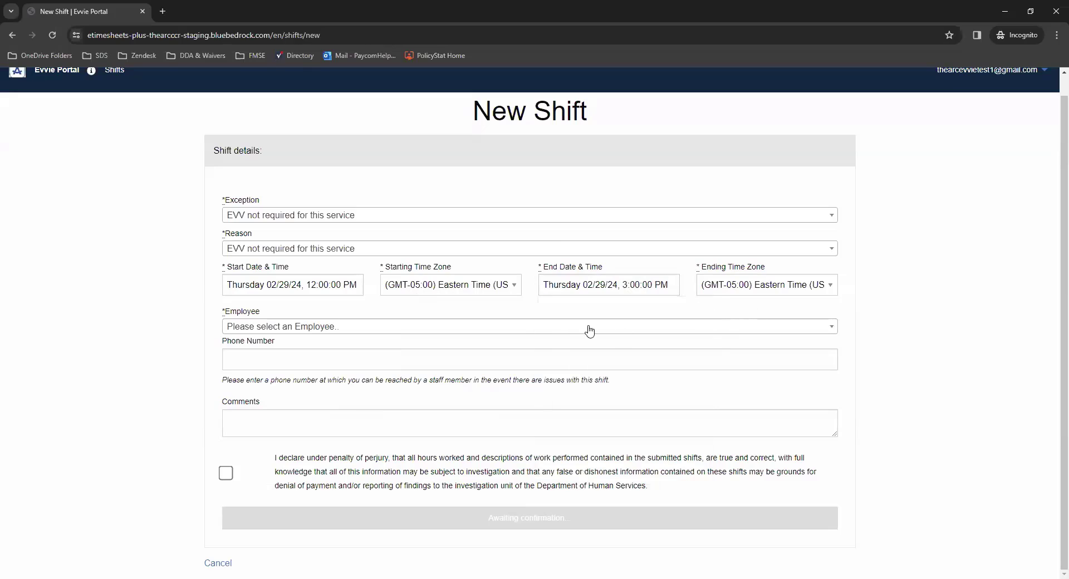
Choose the first employee offered for the shift and set the service code to "Personal Supports - Staff".
{"action": "left_click", "coordinate": [329, 328]}
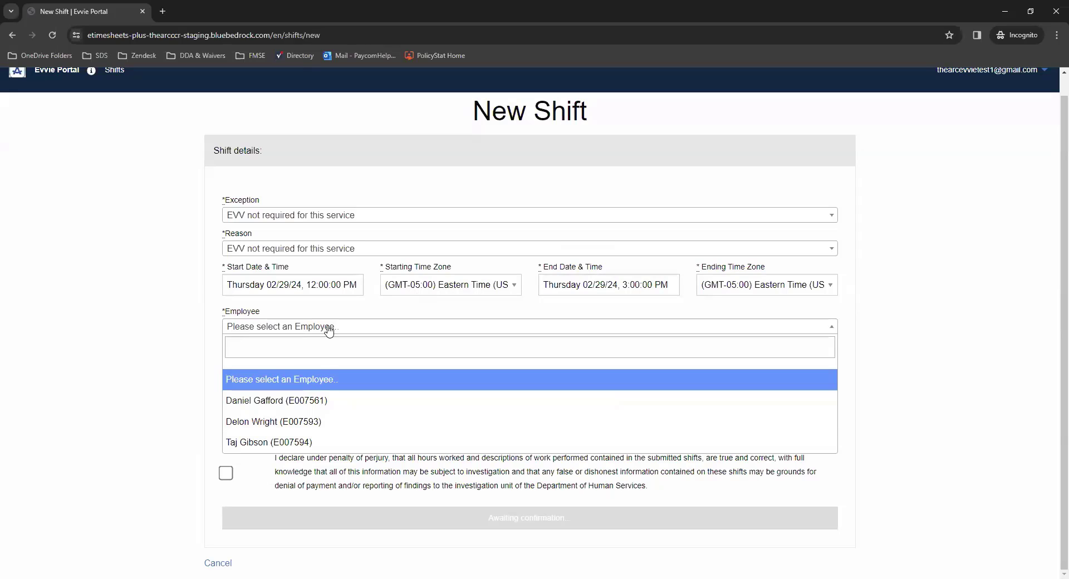
{"action": "left_click", "coordinate": [303, 405]}
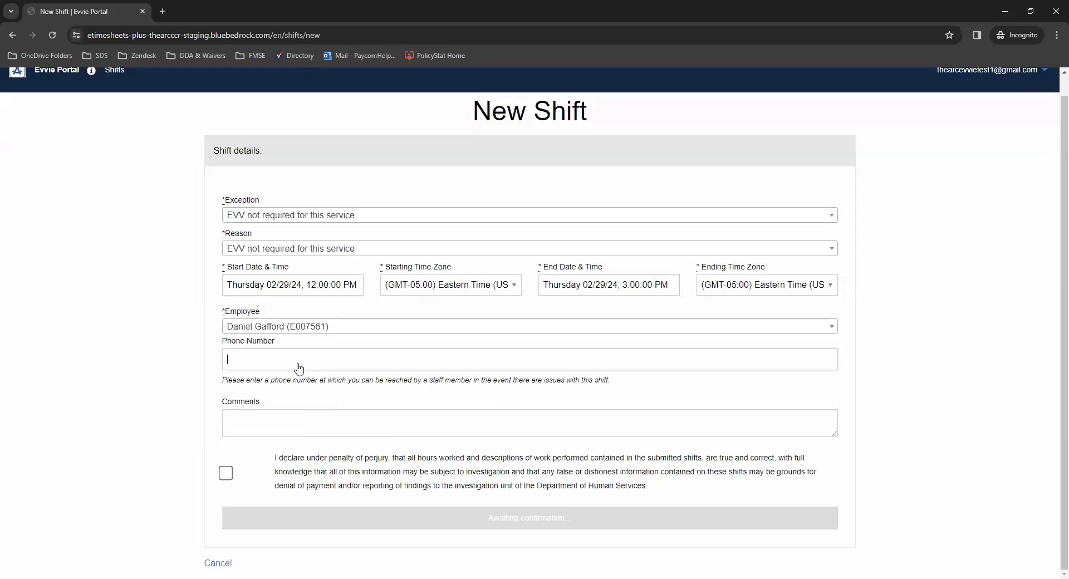
{"action": "scroll", "coordinate": [395, 418], "scroll_direction": "down", "scroll_amount": 2}
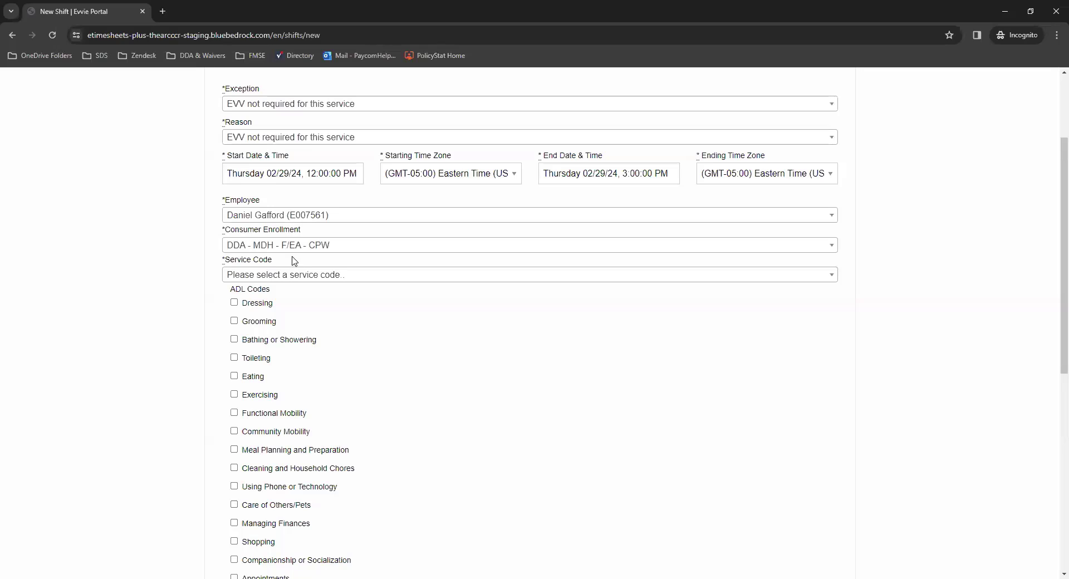
{"action": "left_click", "coordinate": [318, 282]}
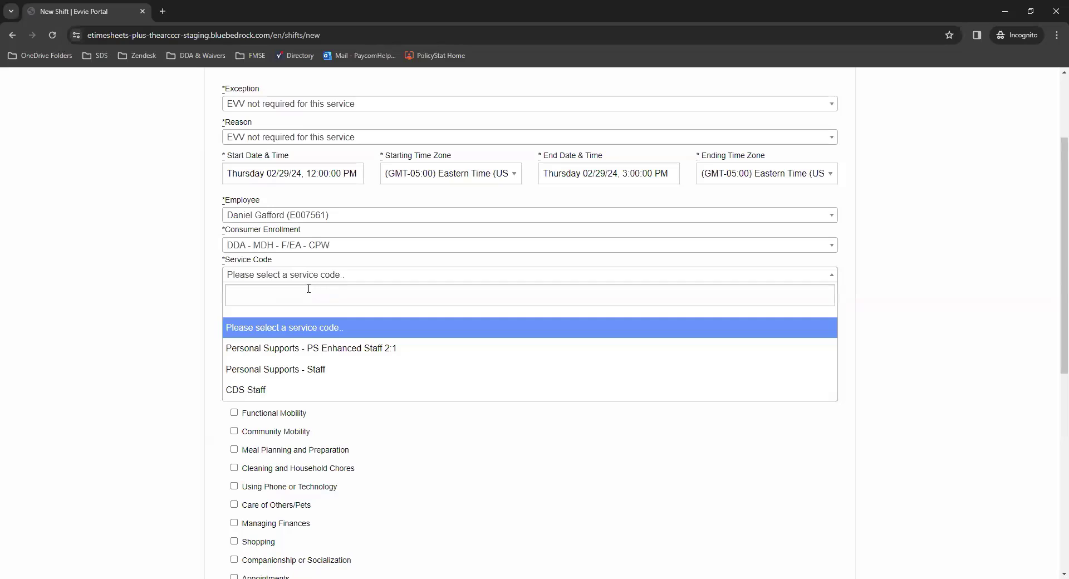
{"action": "left_click", "coordinate": [309, 377]}
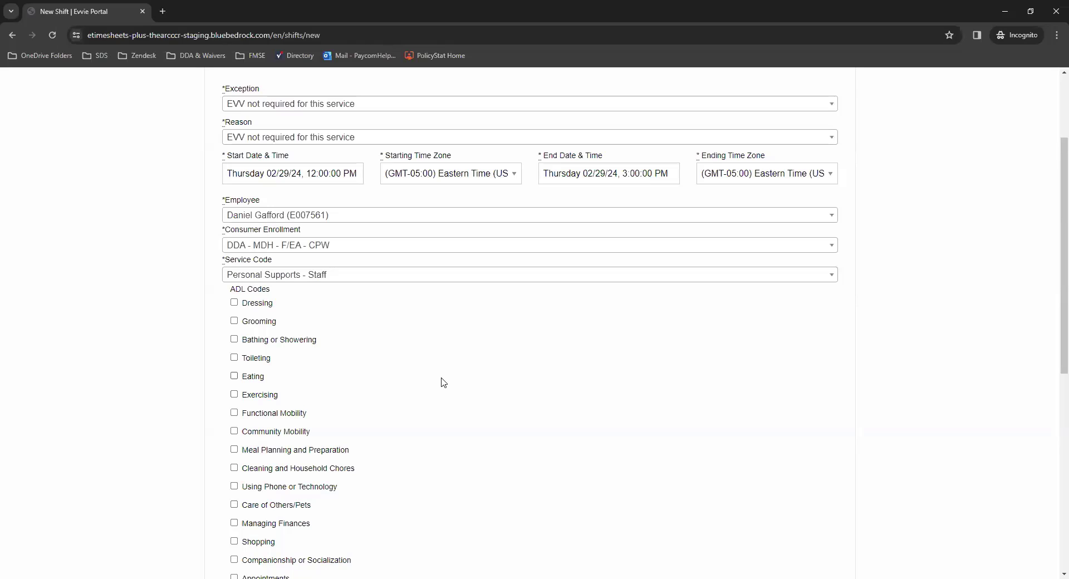
Set the new shift's location to Home, leaving all ADL codes unselected.
{"action": "scroll", "coordinate": [429, 304], "scroll_direction": "down", "scroll_amount": 2}
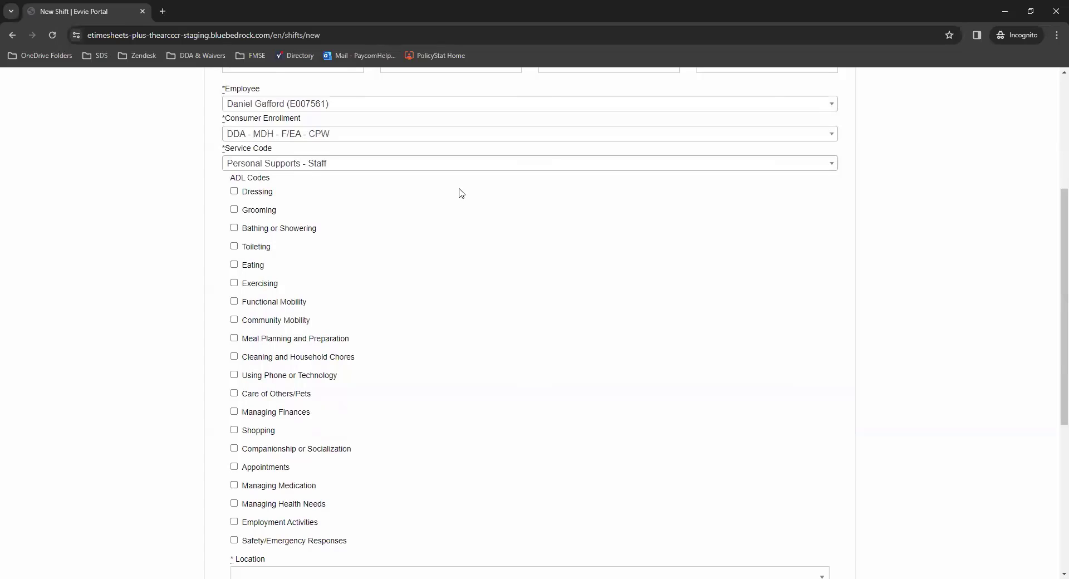
{"action": "scroll", "coordinate": [470, 198], "scroll_direction": "down", "scroll_amount": 2}
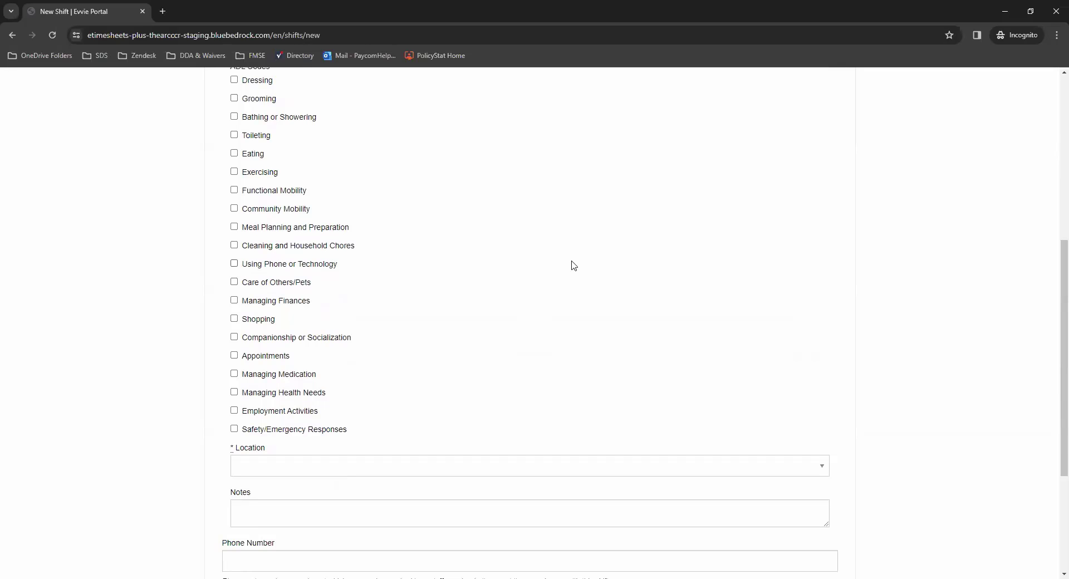
{"action": "scroll", "coordinate": [545, 234], "scroll_direction": "down", "scroll_amount": 2}
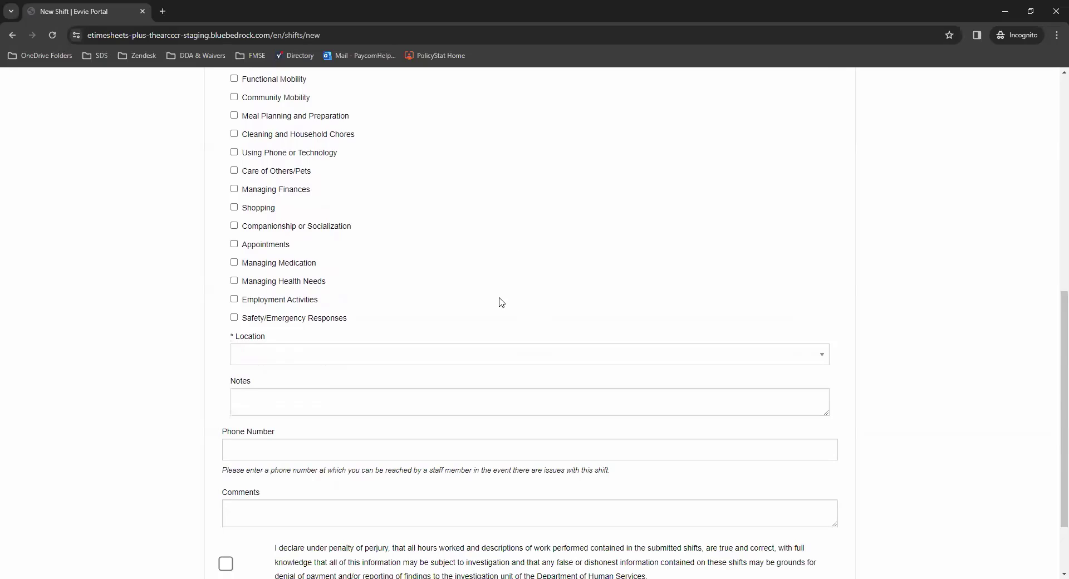
{"action": "left_click", "coordinate": [490, 355]}
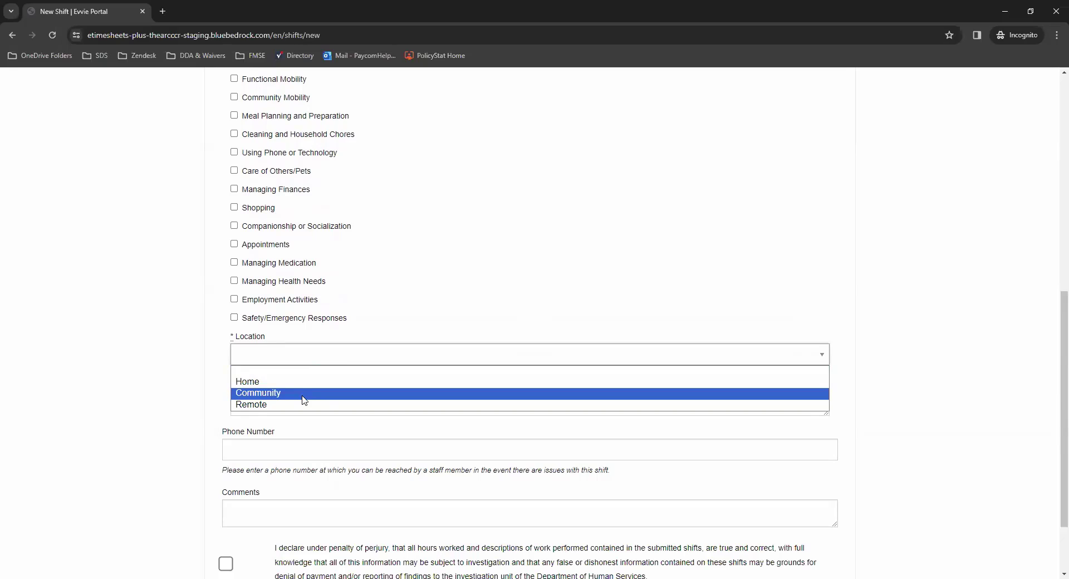
{"action": "left_click", "coordinate": [300, 383]}
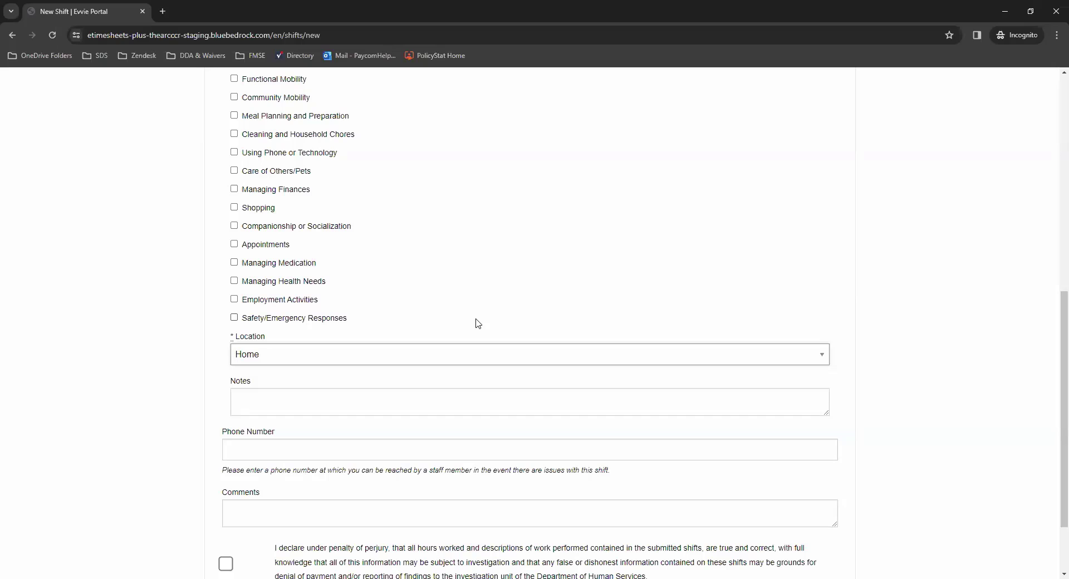
{"action": "left_click", "coordinate": [547, 361]}
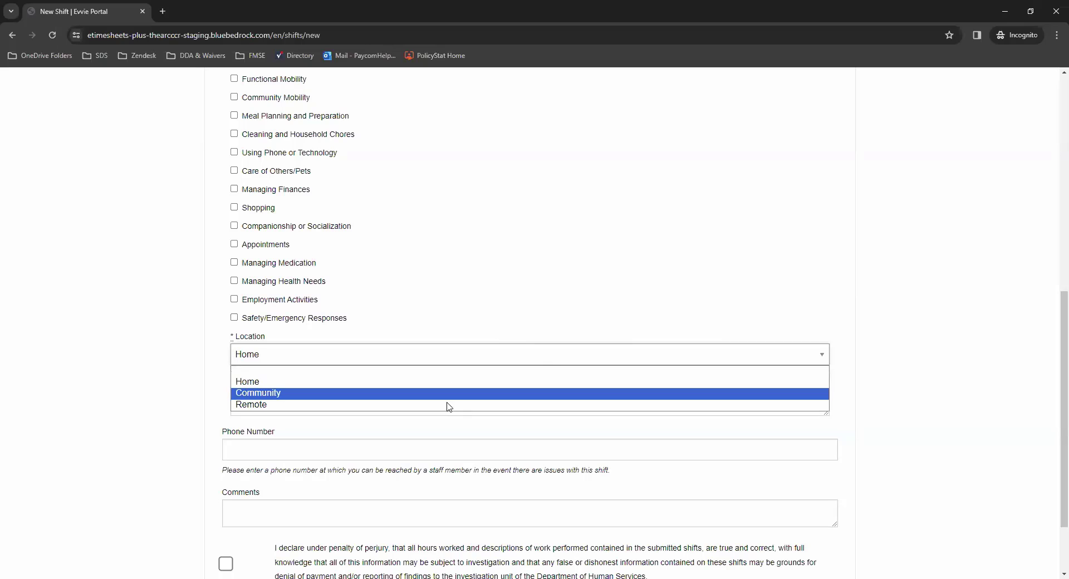
{"action": "left_click", "coordinate": [500, 299]}
{"action": "left_click", "coordinate": [234, 299]}
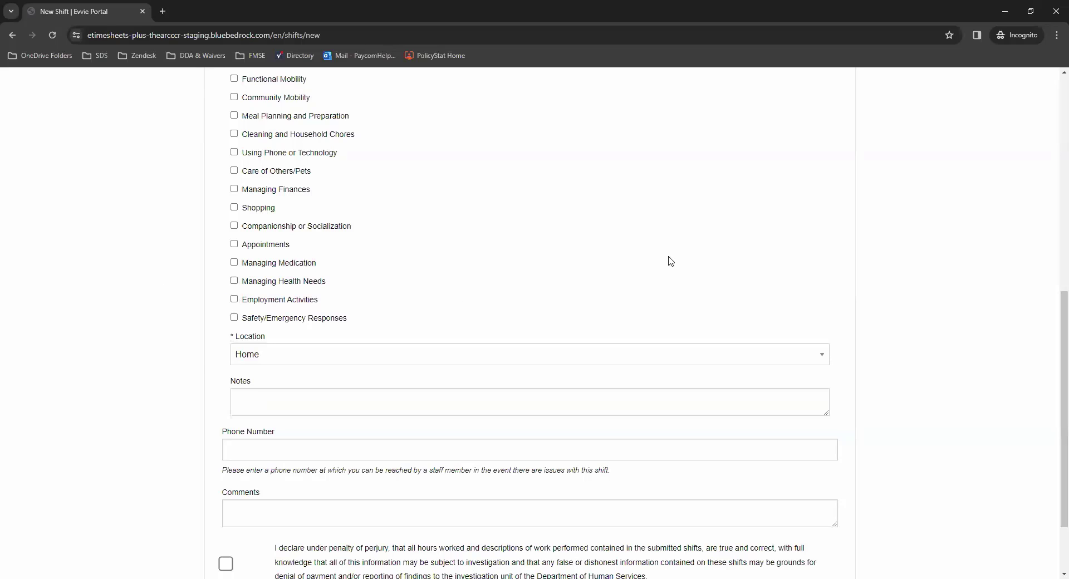
Accept the penalty-of-perjury declaration and create the shift.
{"action": "scroll", "coordinate": [517, 243], "scroll_direction": "down", "scroll_amount": 3}
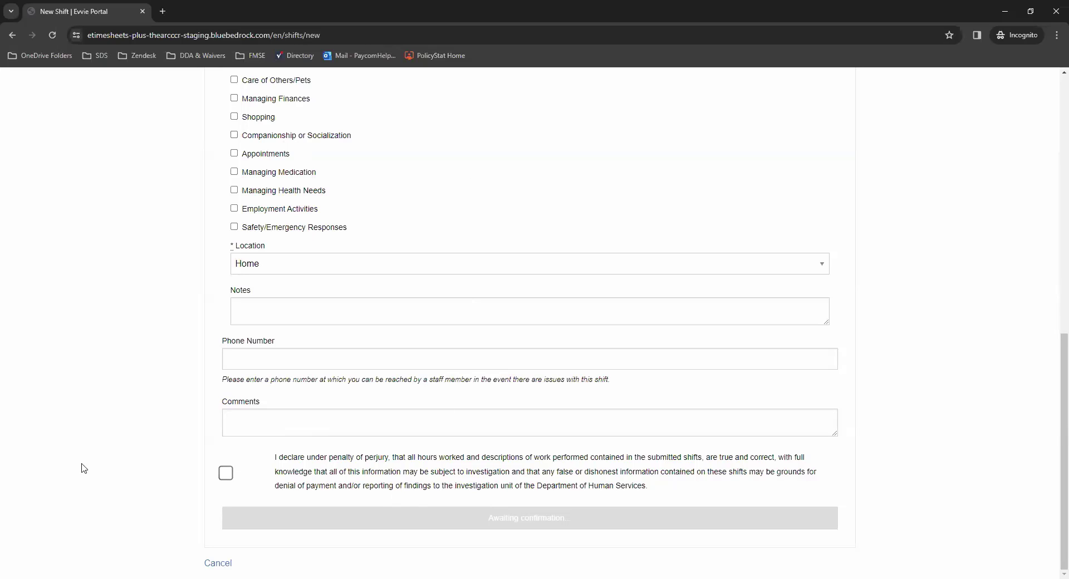
{"action": "left_click", "coordinate": [225, 473]}
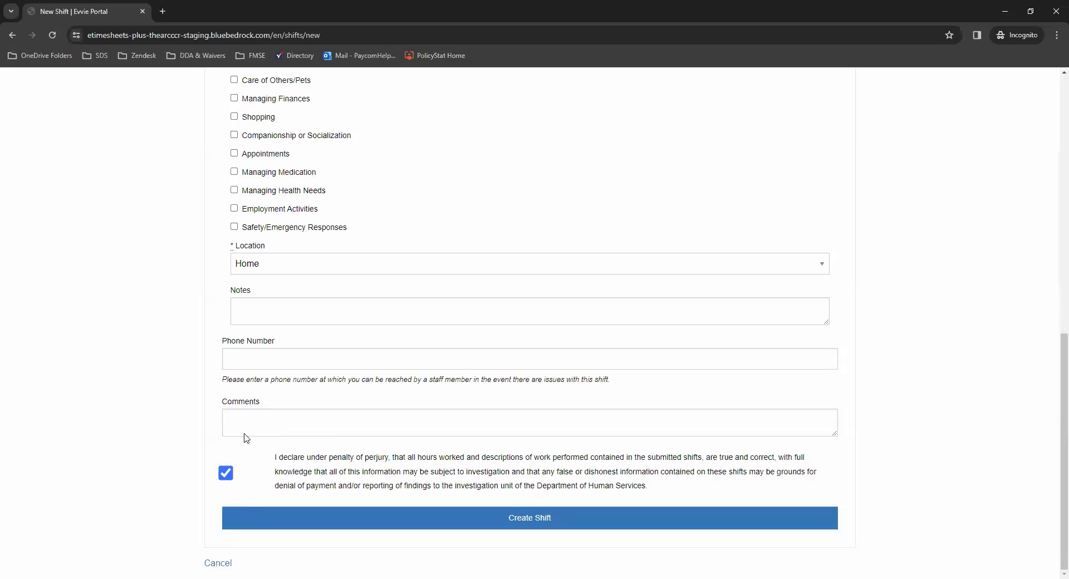
{"action": "left_click", "coordinate": [544, 519]}
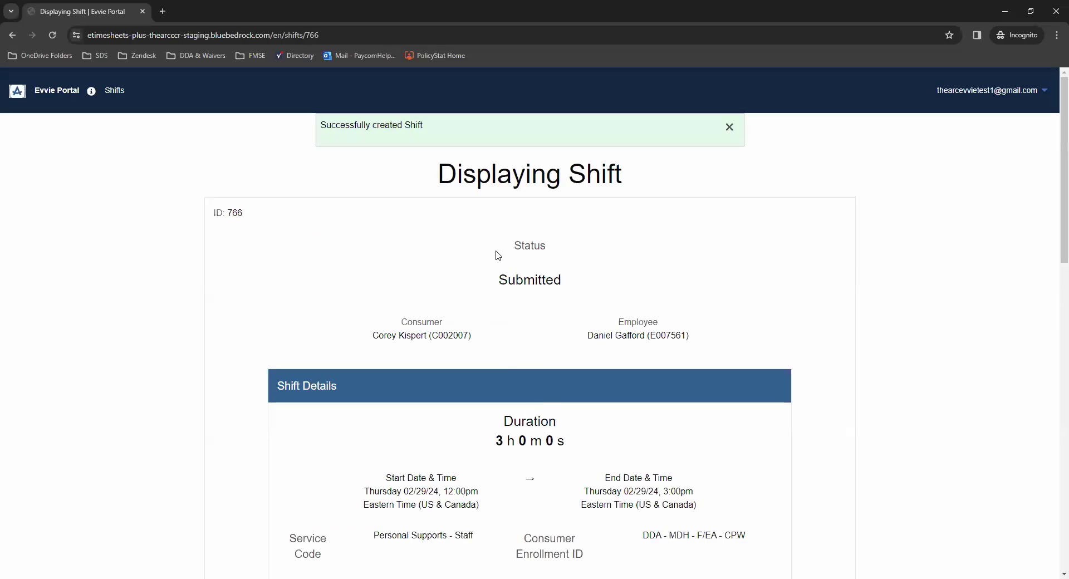
Review the newly created shift's details, EVV codes and history, and start approving the shift.
{"action": "scroll", "coordinate": [512, 250], "scroll_direction": "down", "scroll_amount": 3}
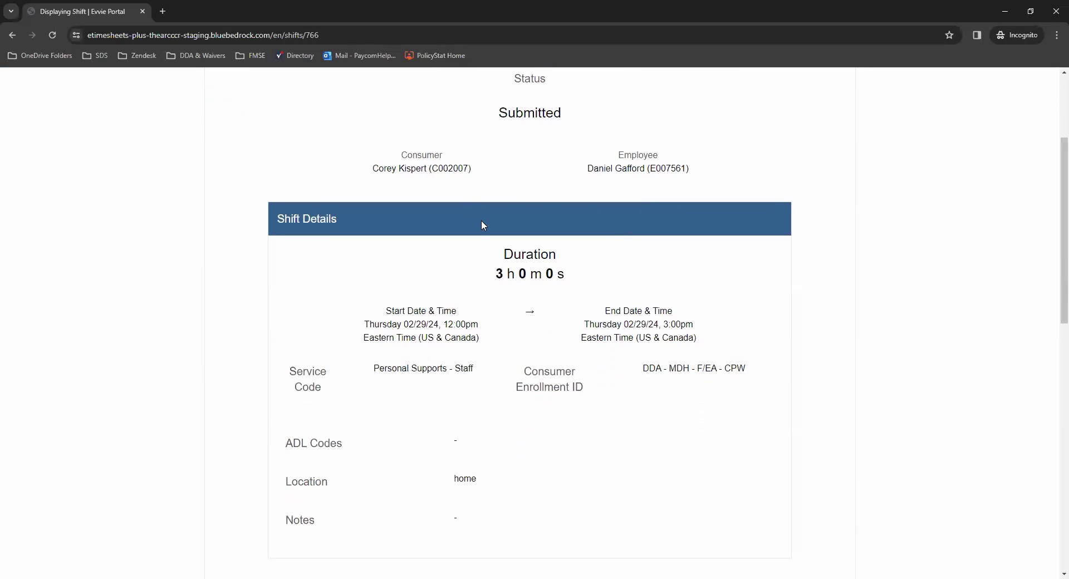
{"action": "scroll", "coordinate": [482, 224], "scroll_direction": "down", "scroll_amount": 12}
{"action": "scroll", "coordinate": [482, 250], "scroll_direction": "up", "scroll_amount": 4}
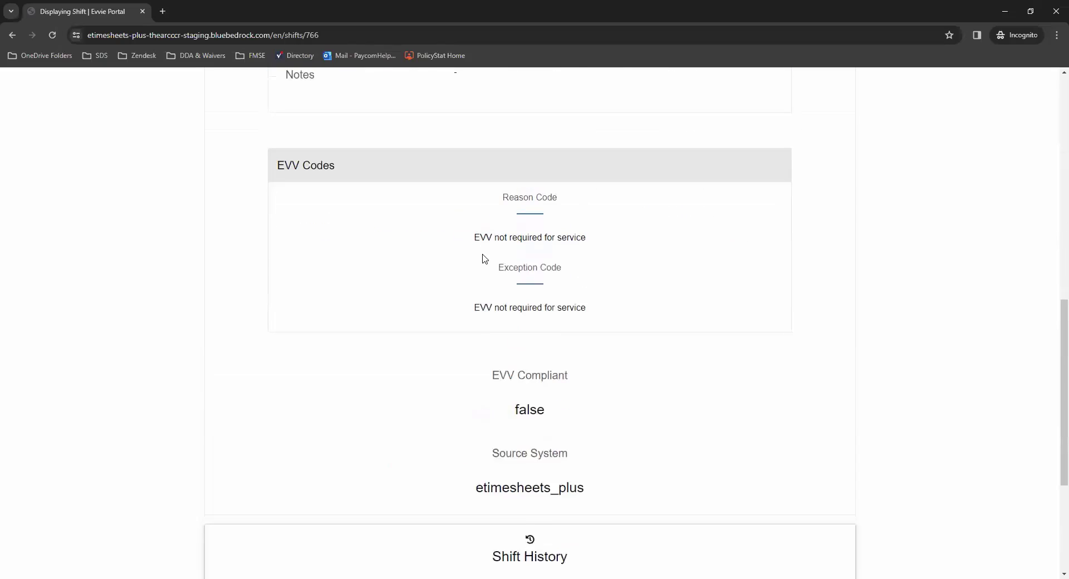
{"action": "scroll", "coordinate": [482, 258], "scroll_direction": "down", "scroll_amount": 4}
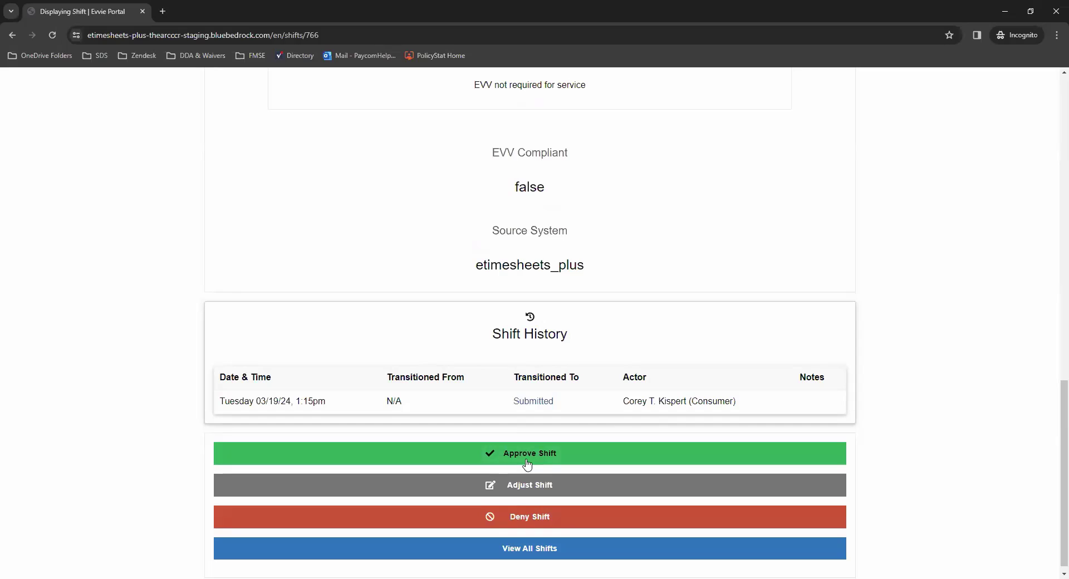
{"action": "scroll", "coordinate": [528, 403], "scroll_direction": "down", "scroll_amount": 1}
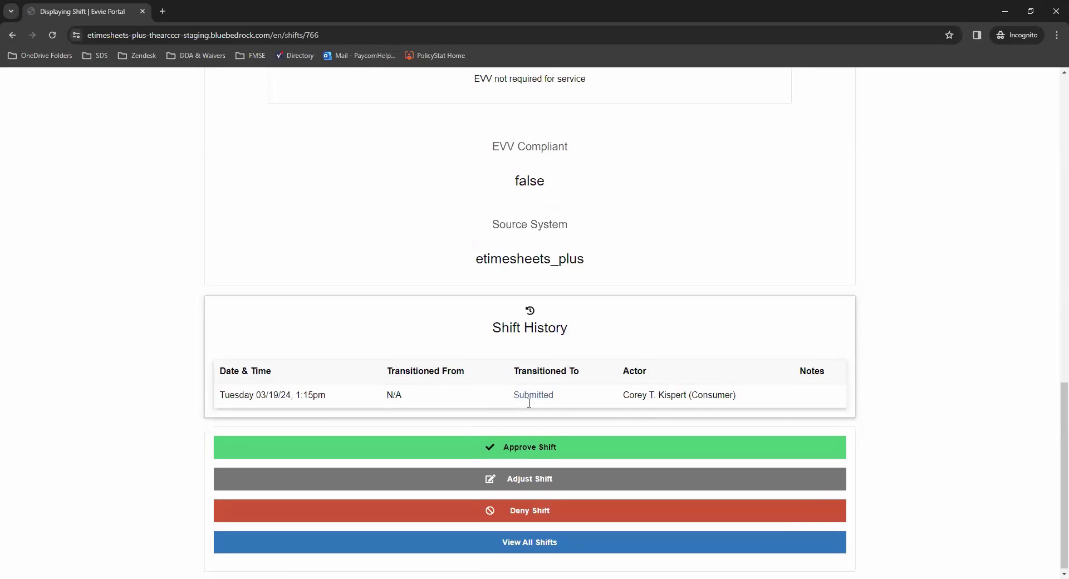
{"action": "left_click", "coordinate": [534, 452]}
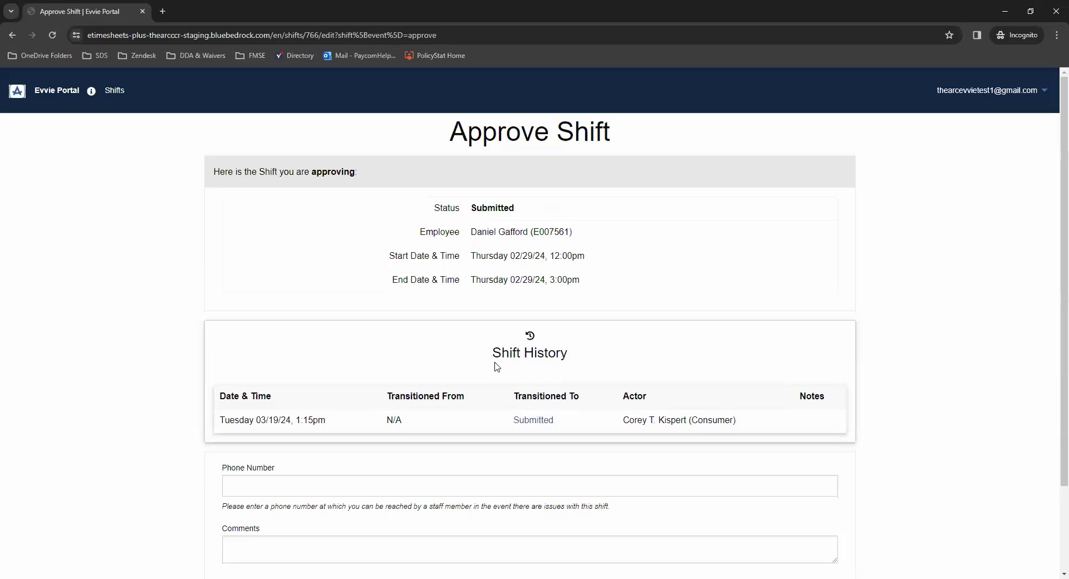
Accept the declaration on the approval form, leaving the phone number and comments blank, and submit the approval.
{"action": "scroll", "coordinate": [354, 218], "scroll_direction": "down", "scroll_amount": 1}
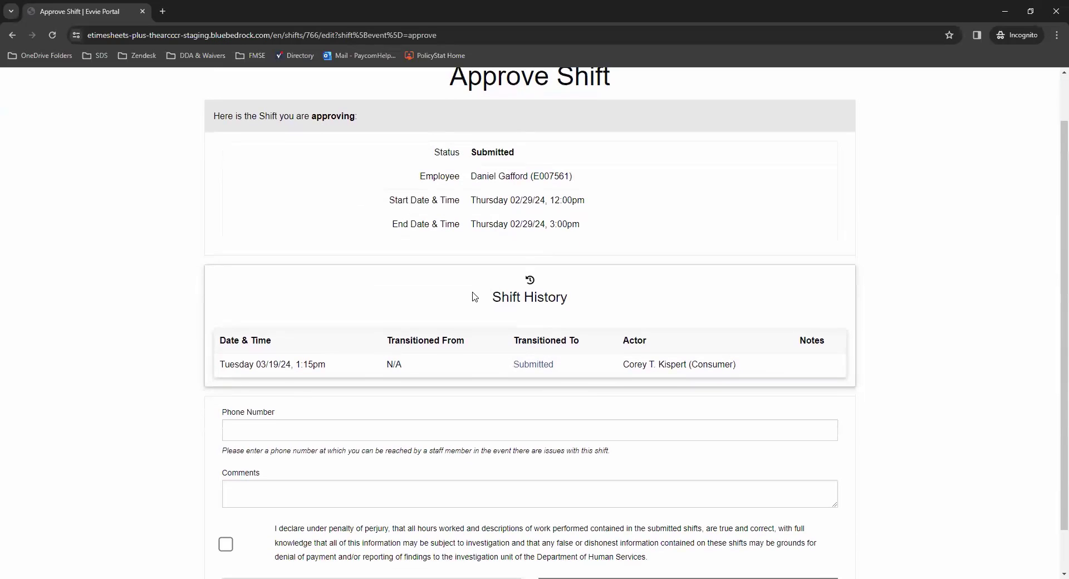
{"action": "scroll", "coordinate": [427, 284], "scroll_direction": "down", "scroll_amount": 1}
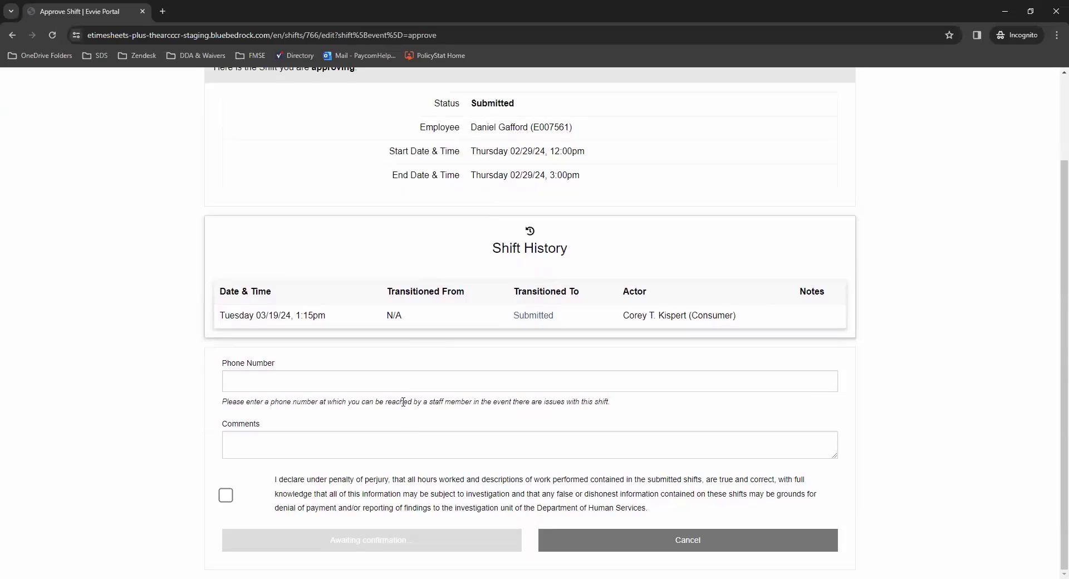
{"action": "left_click", "coordinate": [350, 437]}
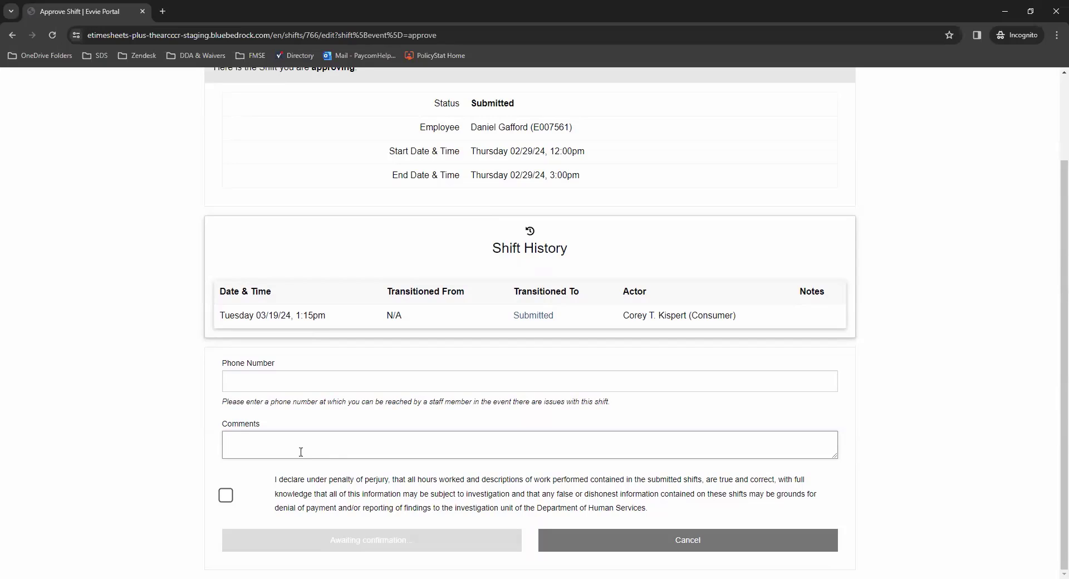
{"action": "left_click", "coordinate": [226, 496]}
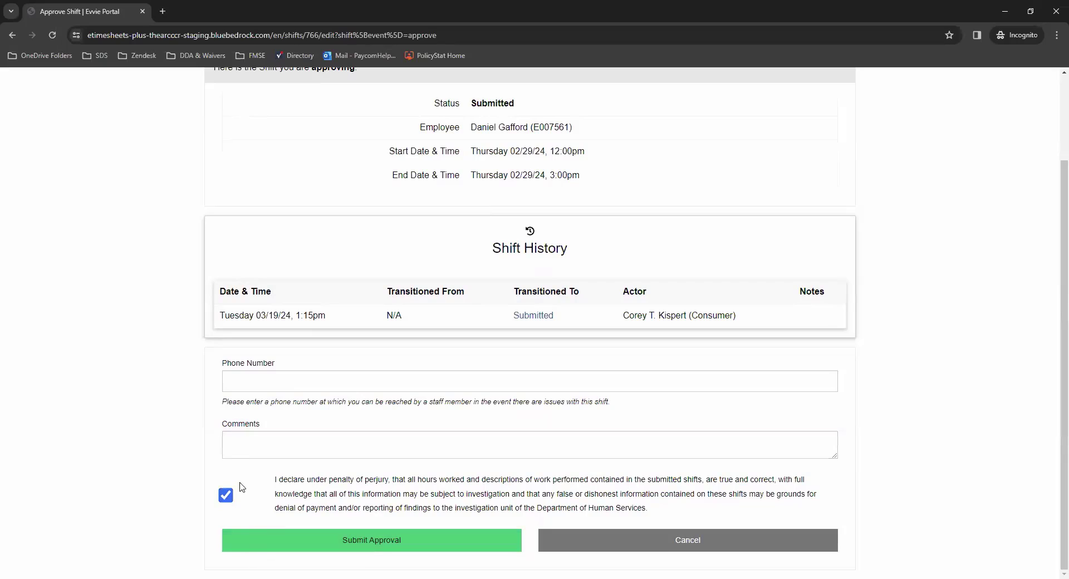
{"action": "left_click", "coordinate": [365, 537]}
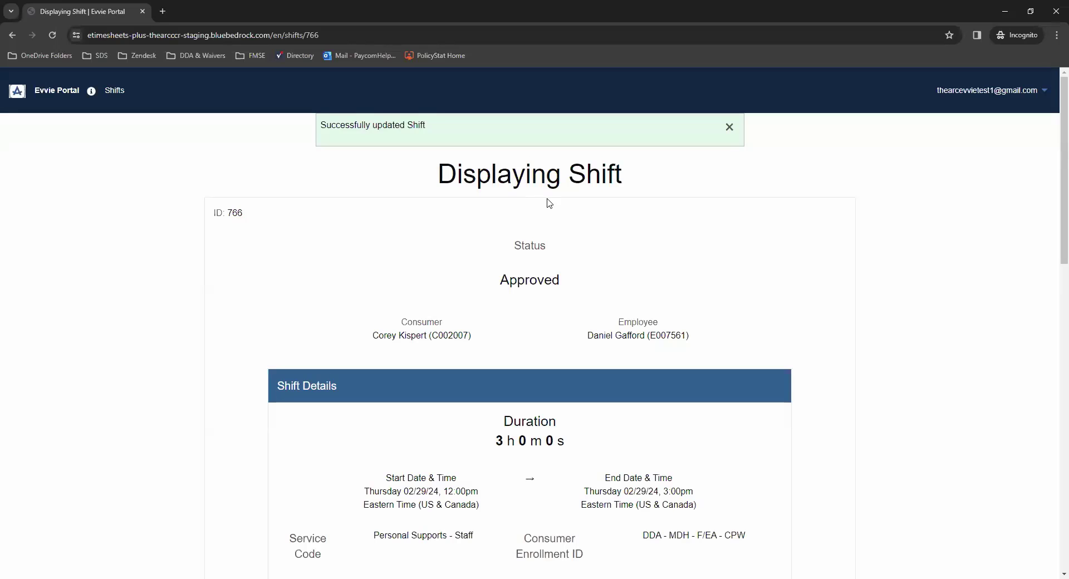
Review the approved shift's details and its status transitions in the shift history.
{"action": "scroll", "coordinate": [549, 205], "scroll_direction": "down", "scroll_amount": 8}
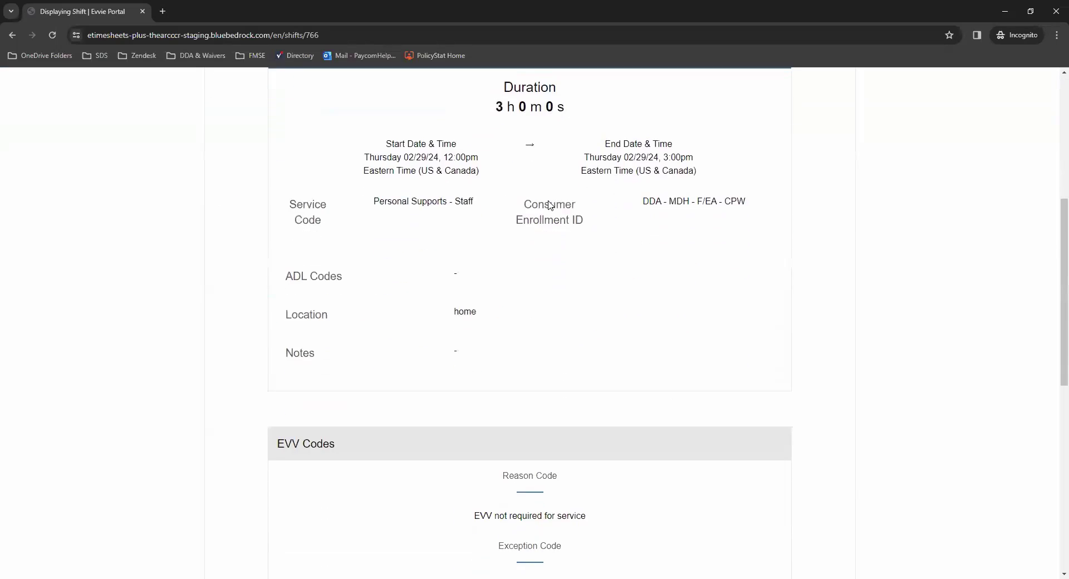
{"action": "scroll", "coordinate": [549, 204], "scroll_direction": "down", "scroll_amount": 7}
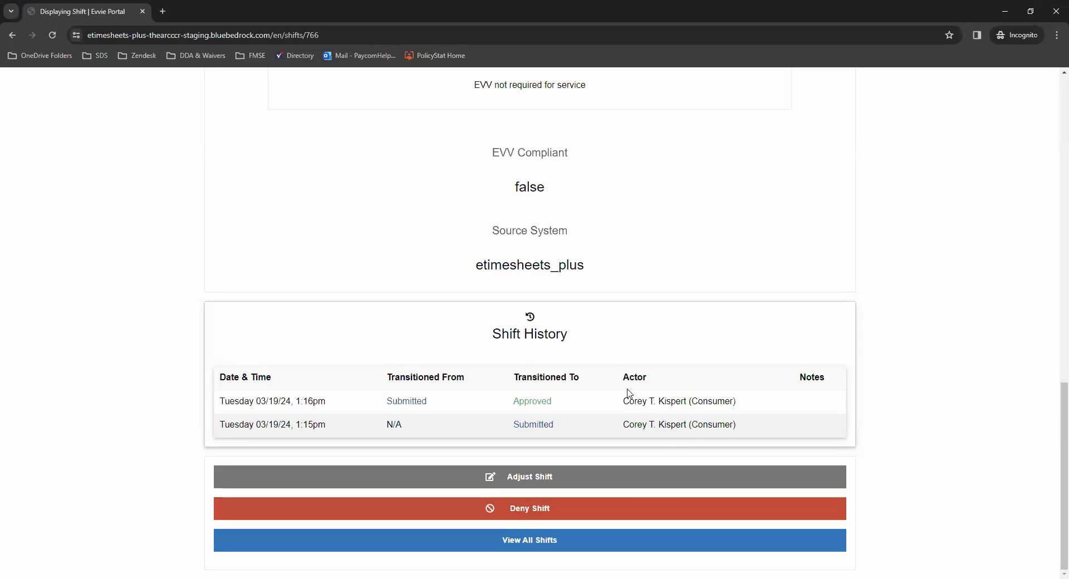
{"action": "scroll", "coordinate": [663, 398], "scroll_direction": "up", "scroll_amount": 10}
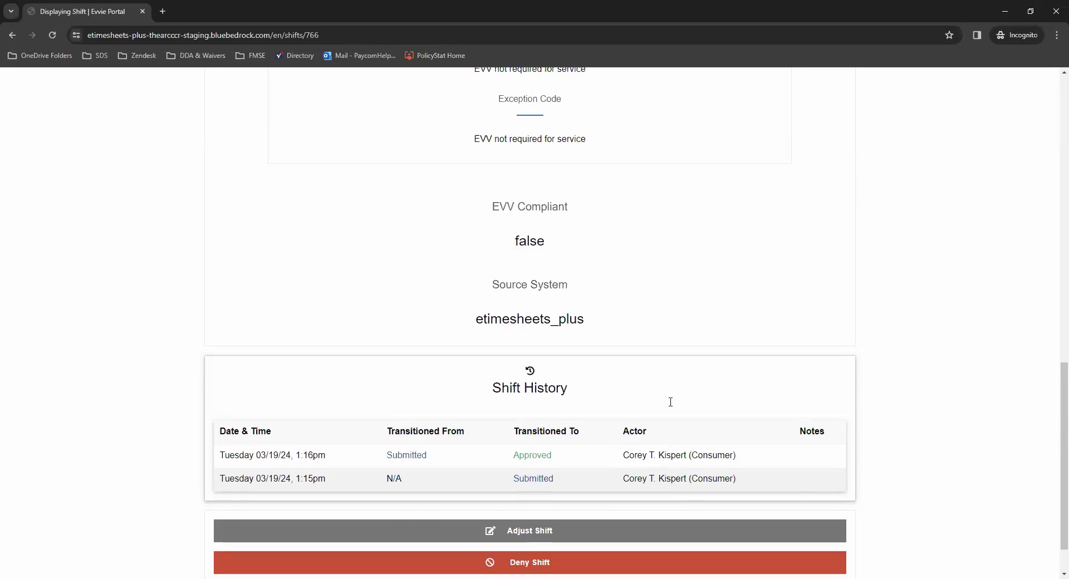
{"action": "scroll", "coordinate": [663, 397], "scroll_direction": "up", "scroll_amount": 4}
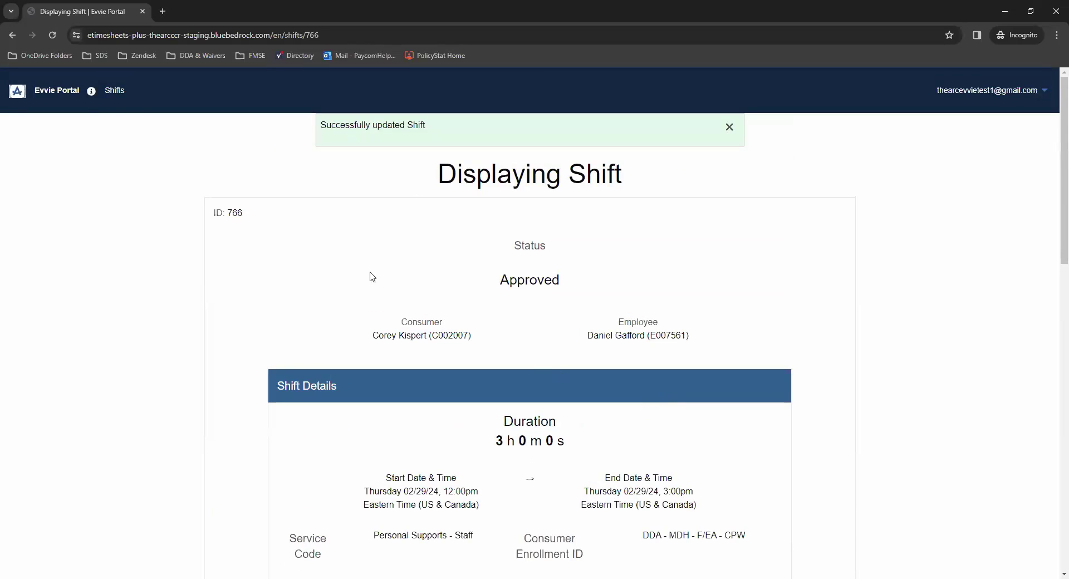
Return to the shifts listing and look through its first page for the 02/29/24 shift and its status.
{"action": "left_click", "coordinate": [114, 92]}
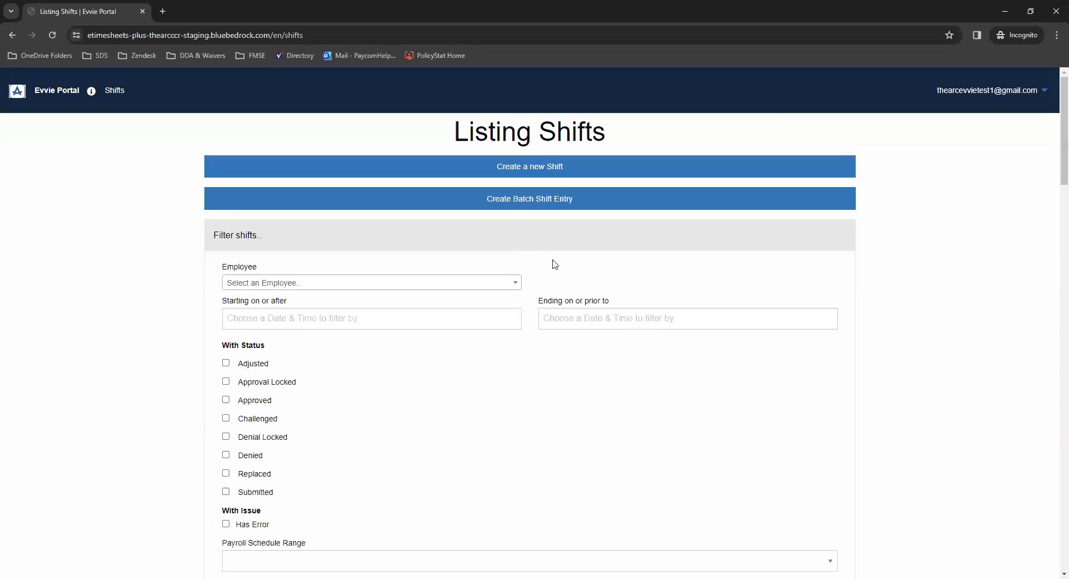
{"action": "scroll", "coordinate": [571, 287], "scroll_direction": "down", "scroll_amount": 2}
{"action": "scroll", "coordinate": [571, 287], "scroll_direction": "down", "scroll_amount": 6}
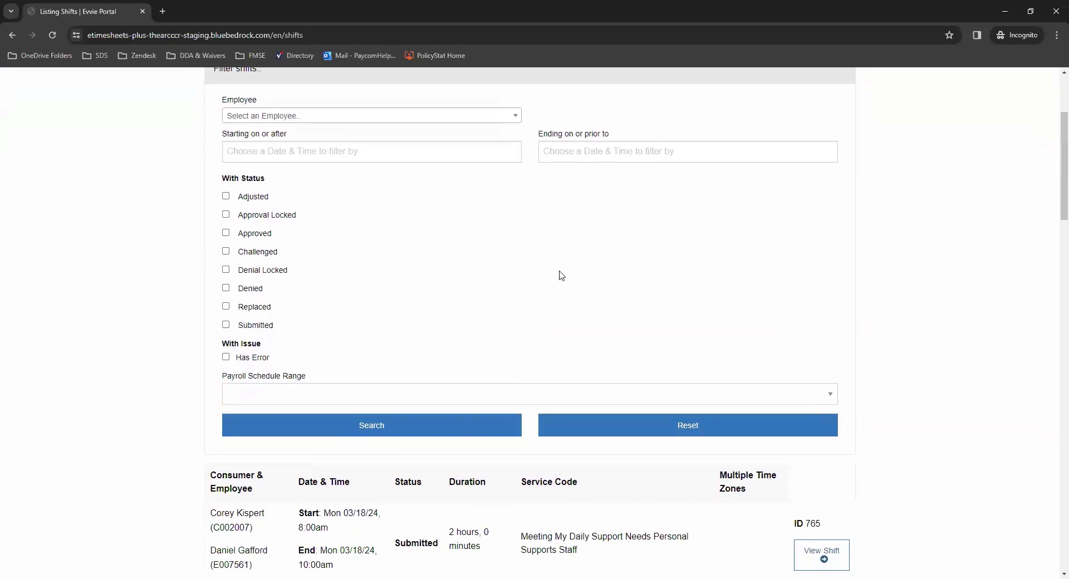
{"action": "scroll", "coordinate": [508, 224], "scroll_direction": "down", "scroll_amount": 18}
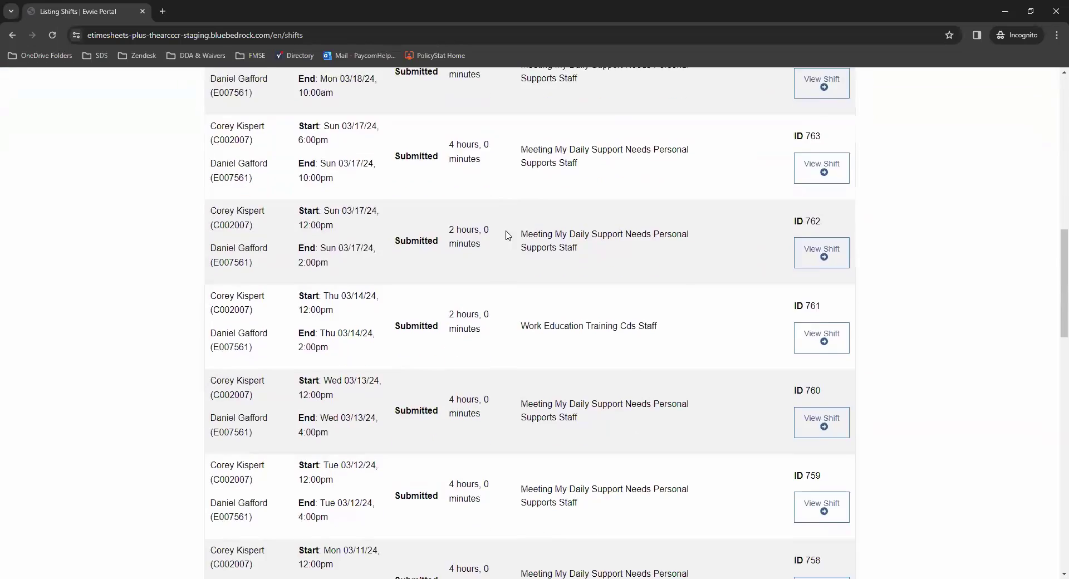
{"action": "scroll", "coordinate": [518, 336], "scroll_direction": "down", "scroll_amount": 4}
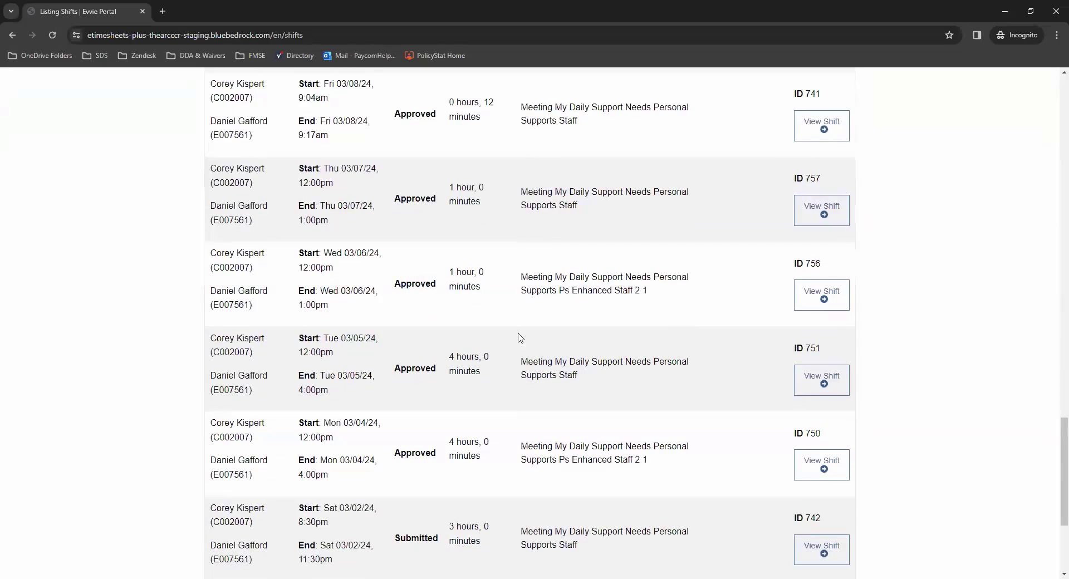
{"action": "scroll", "coordinate": [514, 337], "scroll_direction": "down", "scroll_amount": 2}
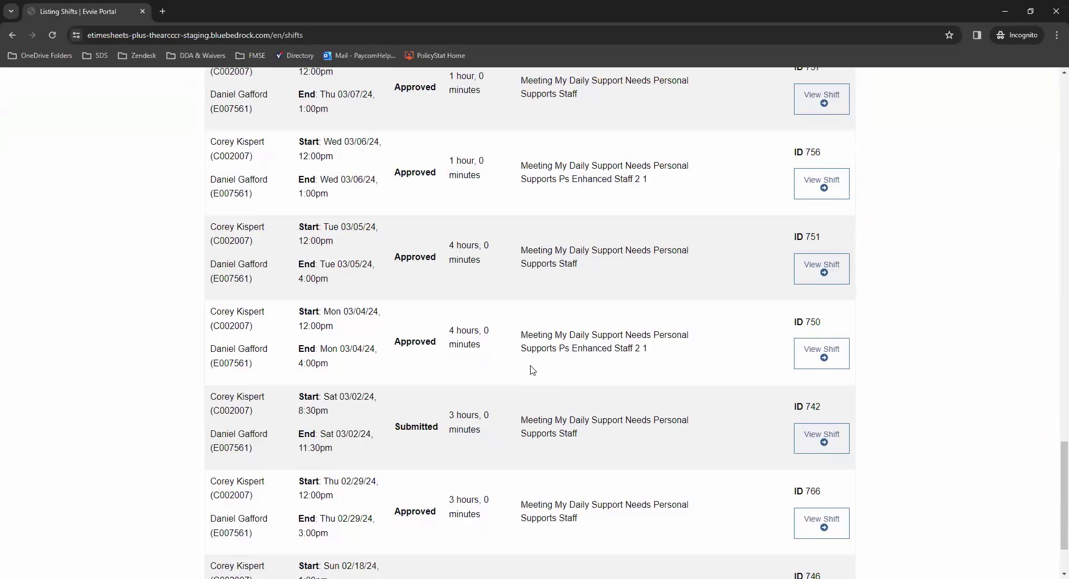
{"action": "scroll", "coordinate": [485, 326], "scroll_direction": "down", "scroll_amount": 2}
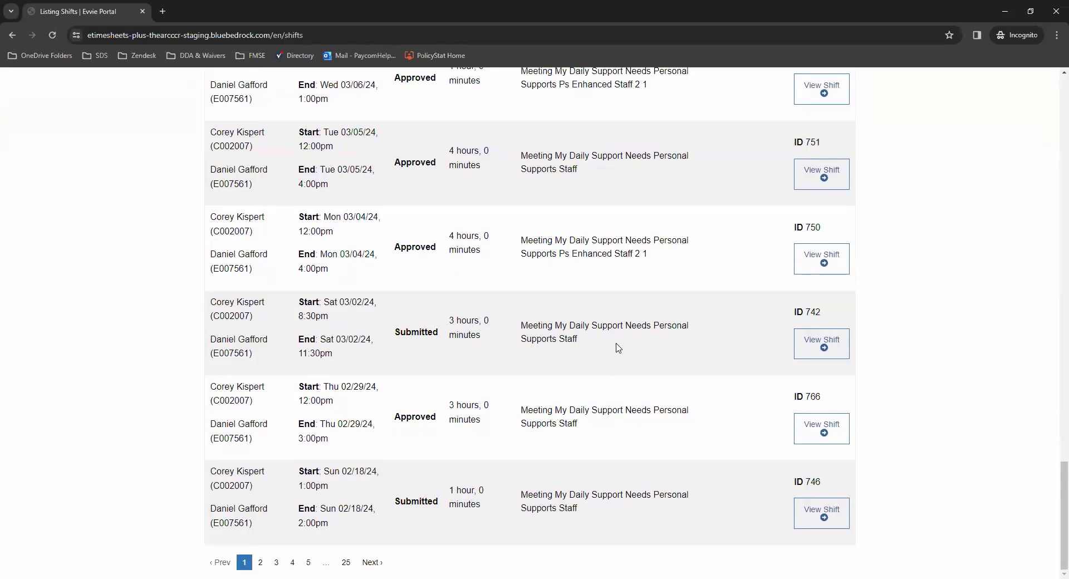
{"action": "scroll", "coordinate": [617, 348], "scroll_direction": "up", "scroll_amount": 2}
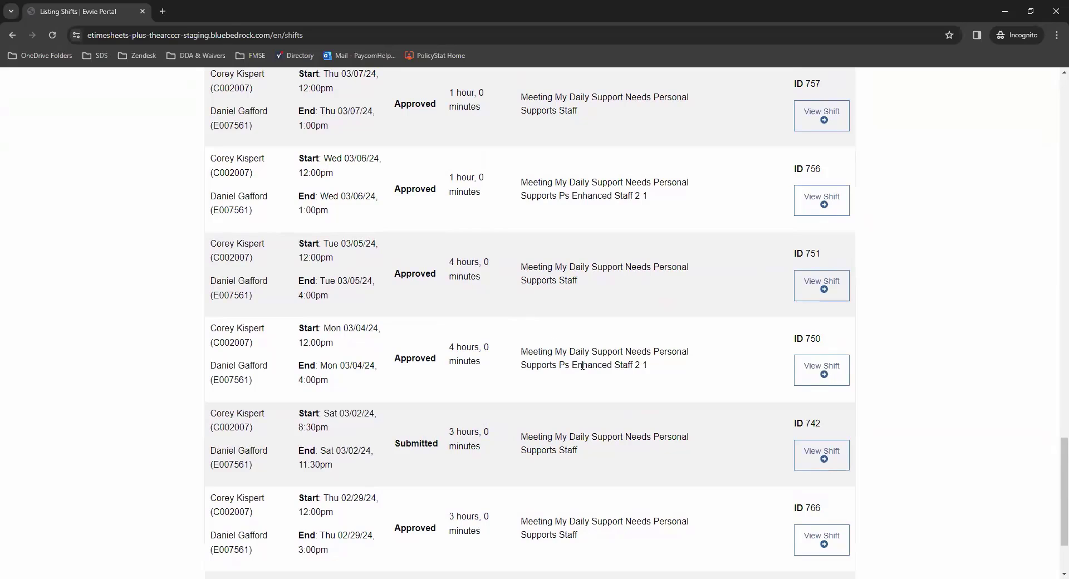
{"action": "scroll", "coordinate": [560, 341], "scroll_direction": "down", "scroll_amount": 1}
{"action": "scroll", "coordinate": [576, 350], "scroll_direction": "up", "scroll_amount": 14}
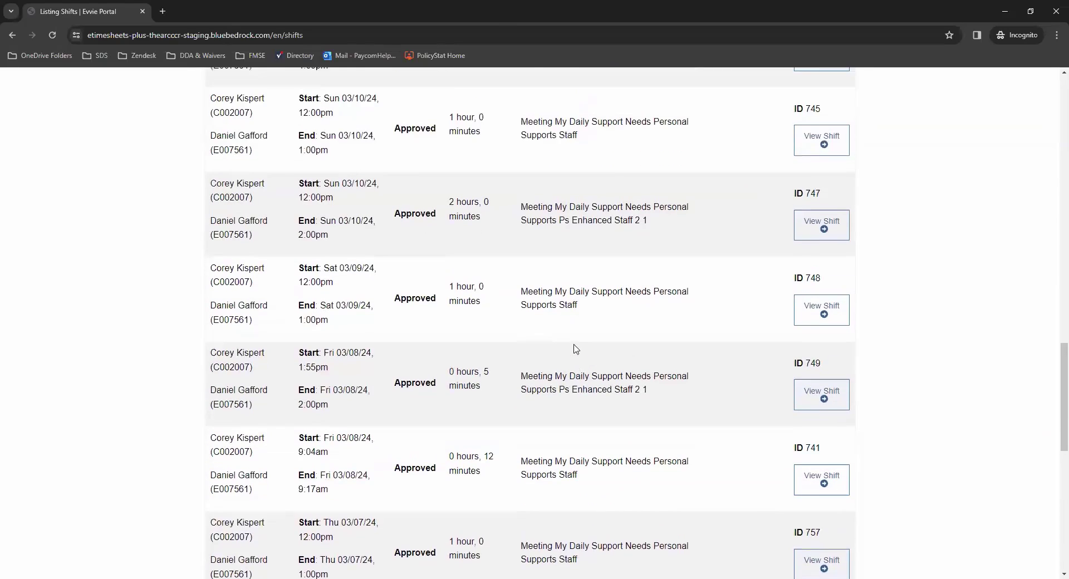
{"action": "scroll", "coordinate": [575, 350], "scroll_direction": "up", "scroll_amount": 4}
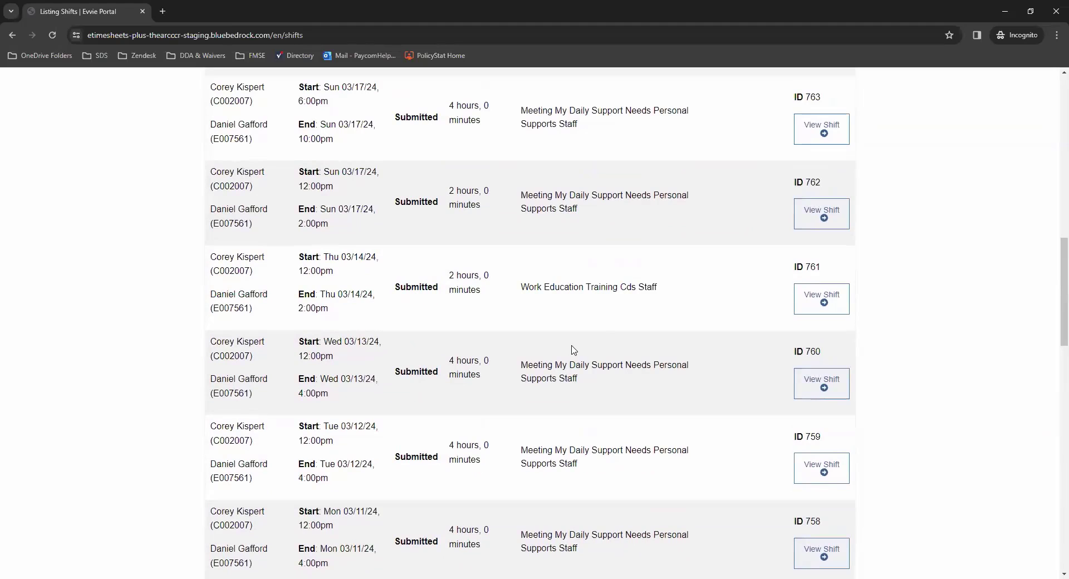
{"action": "scroll", "coordinate": [574, 350], "scroll_direction": "up", "scroll_amount": 5}
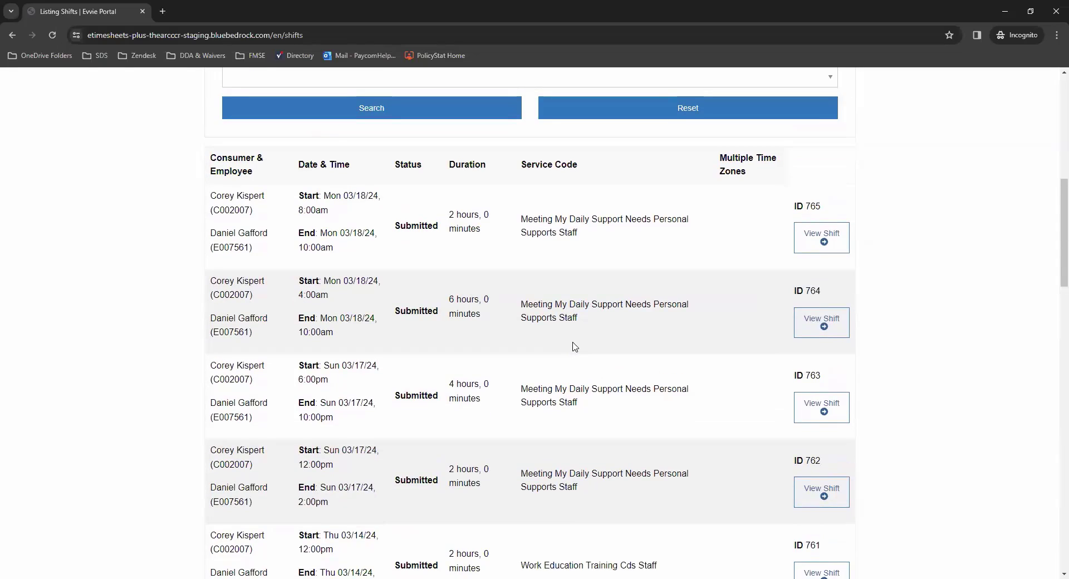
{"action": "scroll", "coordinate": [574, 351], "scroll_direction": "up", "scroll_amount": 6}
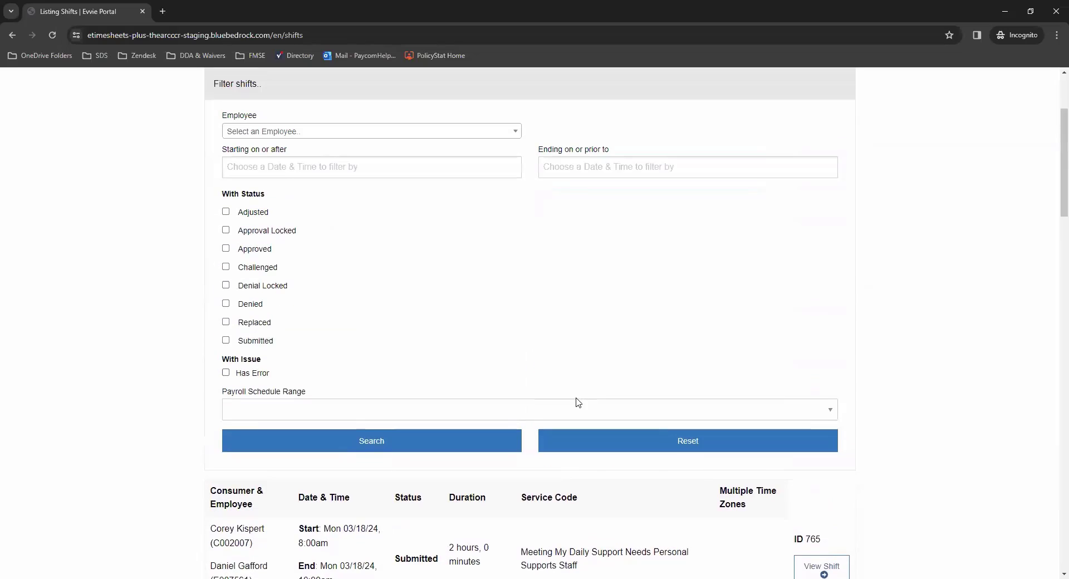
Start a batch shift entry with both the exception and the reason set to "EVV not required for this service".
{"action": "scroll", "coordinate": [578, 402], "scroll_direction": "up", "scroll_amount": 3}
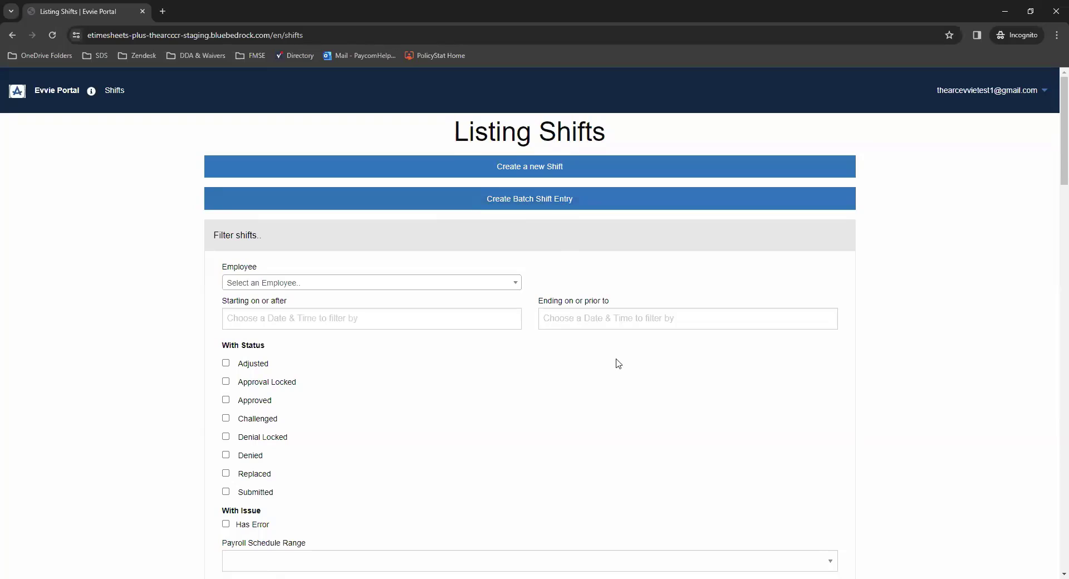
{"action": "left_click", "coordinate": [540, 204]}
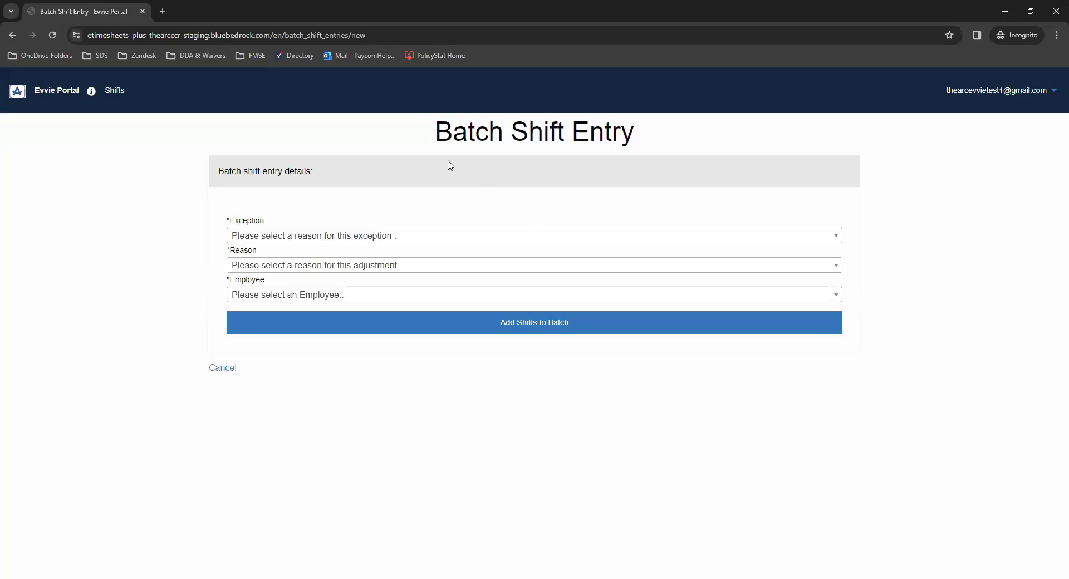
{"action": "left_click", "coordinate": [419, 243]}
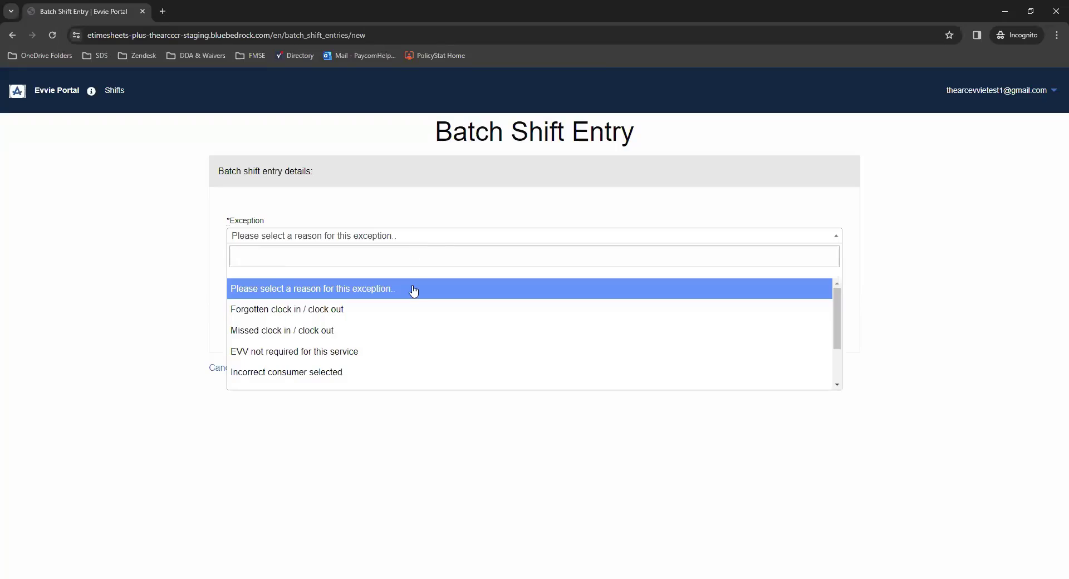
{"action": "left_click", "coordinate": [403, 356]}
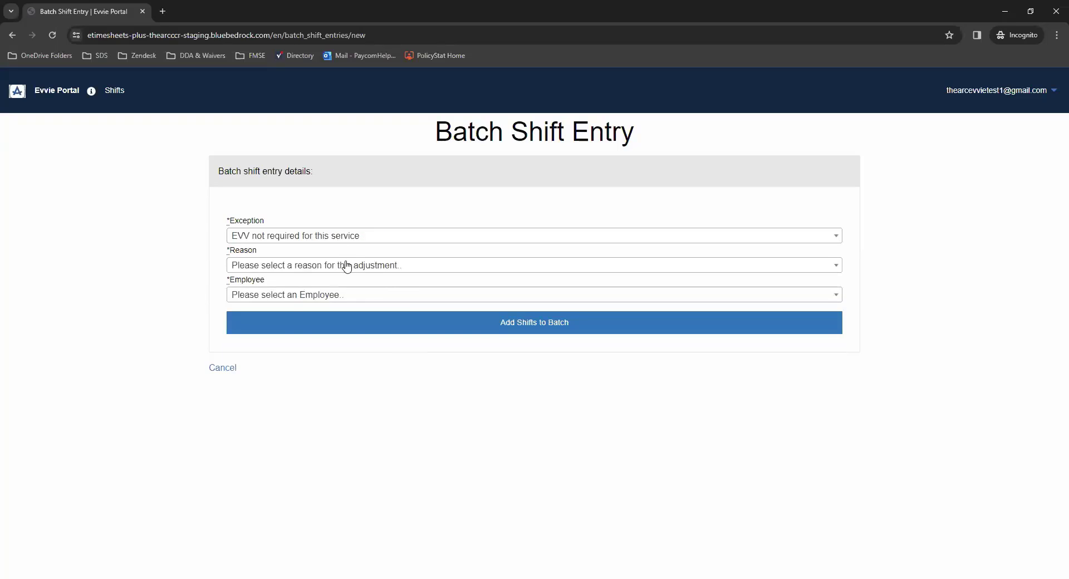
{"action": "left_click", "coordinate": [347, 265]}
{"action": "left_click", "coordinate": [346, 339]}
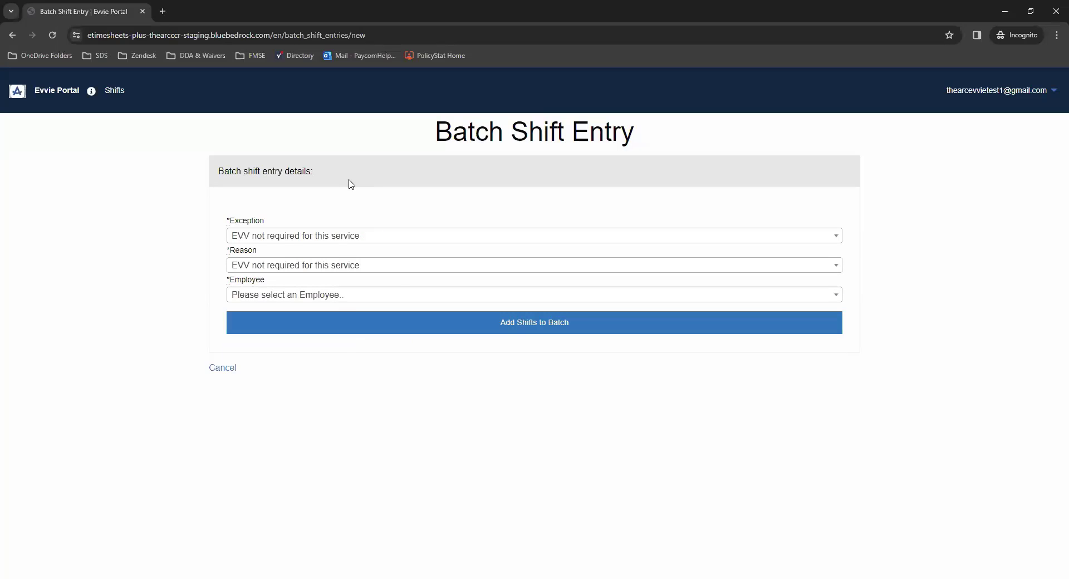
Select the first listed employee with the DDA - MDH - F/EA - CPW enrollment and proceed to adding shifts to the batch.
{"action": "left_click", "coordinate": [566, 302]}
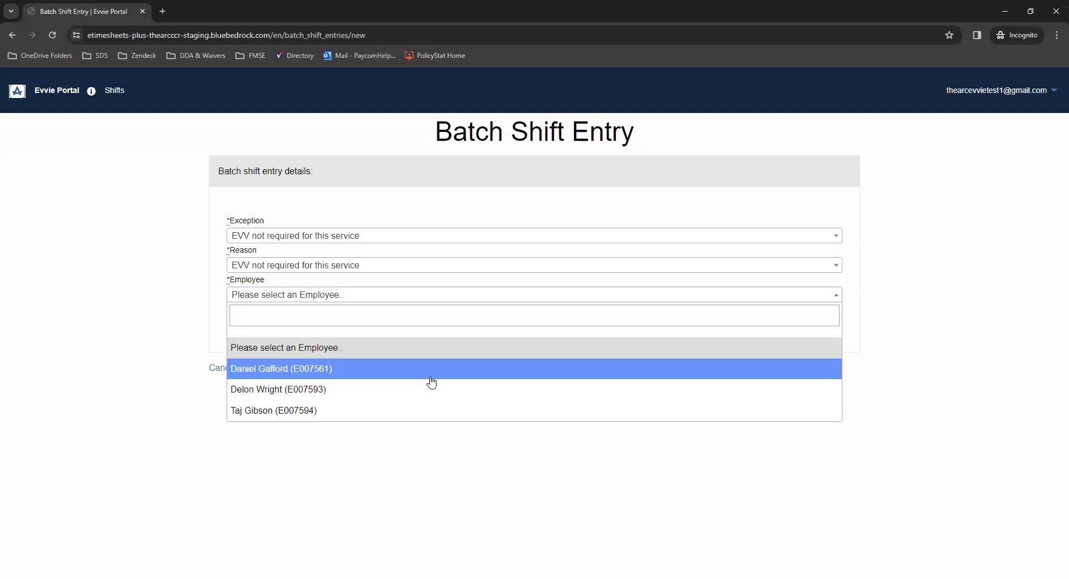
{"action": "left_click", "coordinate": [430, 377]}
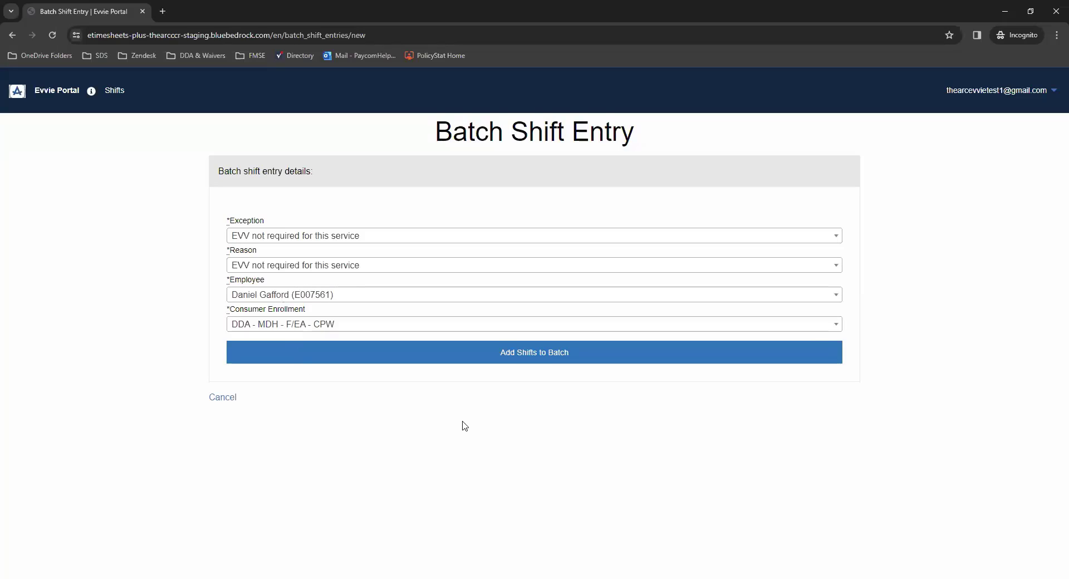
{"action": "left_click", "coordinate": [539, 359]}
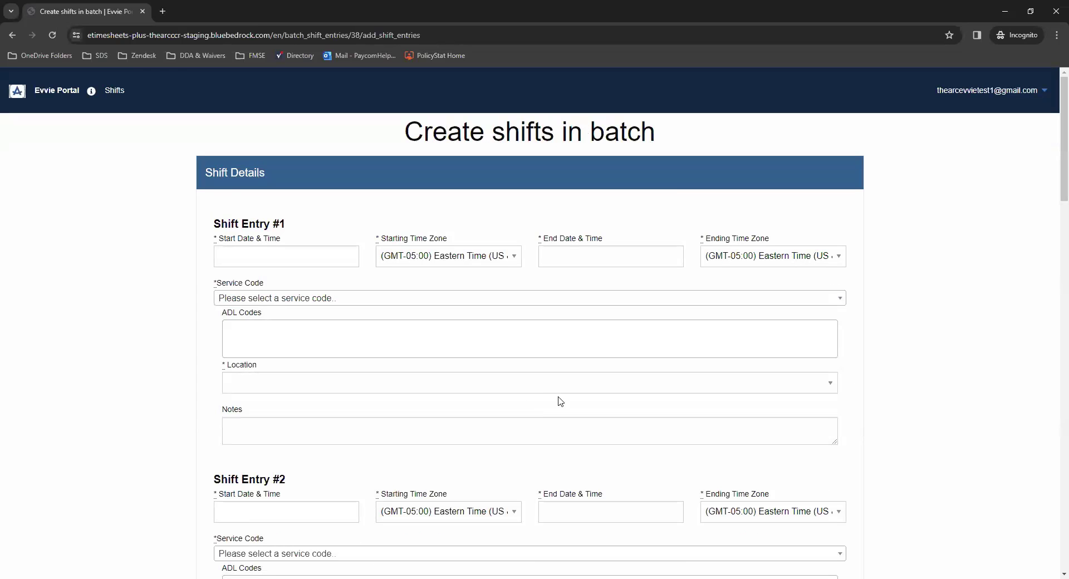
Examine the blank shift entries on the batch form, down to the options for adding another shift and saving the batch.
{"action": "scroll", "coordinate": [661, 224], "scroll_direction": "down", "scroll_amount": 1}
{"action": "scroll", "coordinate": [661, 225], "scroll_direction": "down", "scroll_amount": 6}
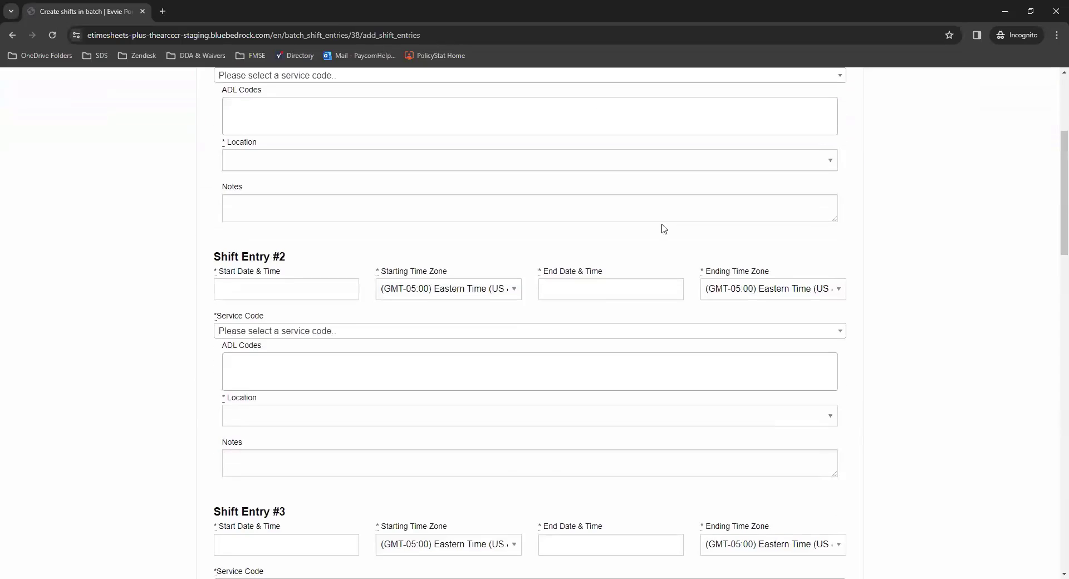
{"action": "scroll", "coordinate": [278, 258], "scroll_direction": "down", "scroll_amount": 9}
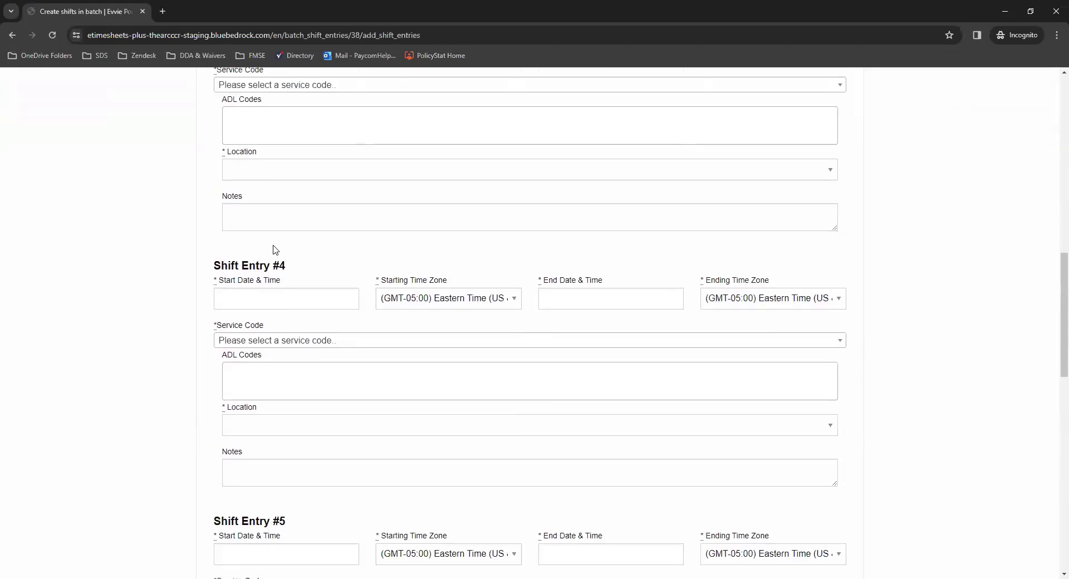
{"action": "scroll", "coordinate": [301, 261], "scroll_direction": "down", "scroll_amount": 5}
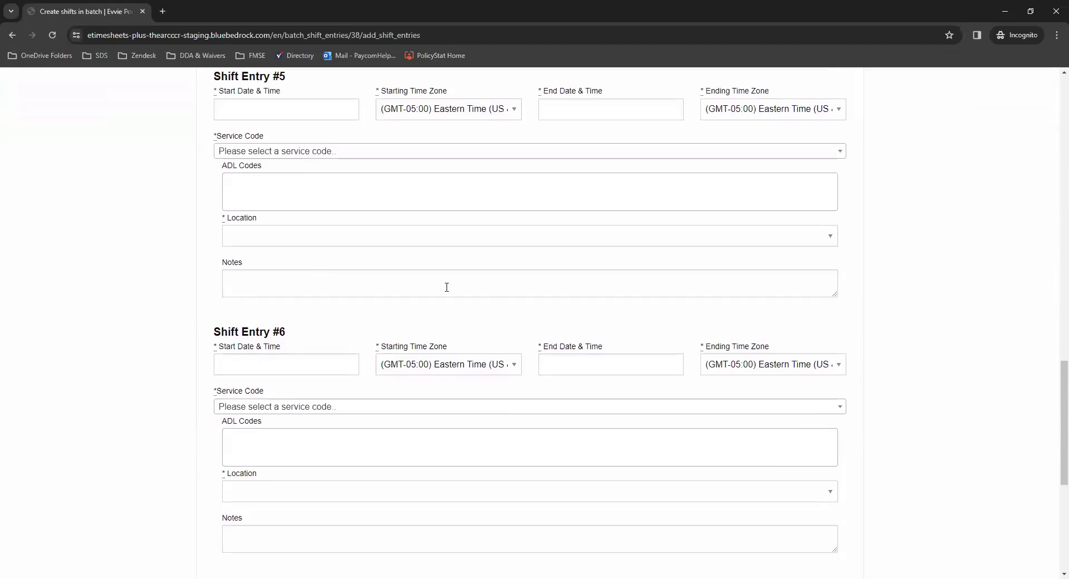
{"action": "scroll", "coordinate": [612, 293], "scroll_direction": "up", "scroll_amount": 8}
{"action": "scroll", "coordinate": [613, 301], "scroll_direction": "up", "scroll_amount": 8}
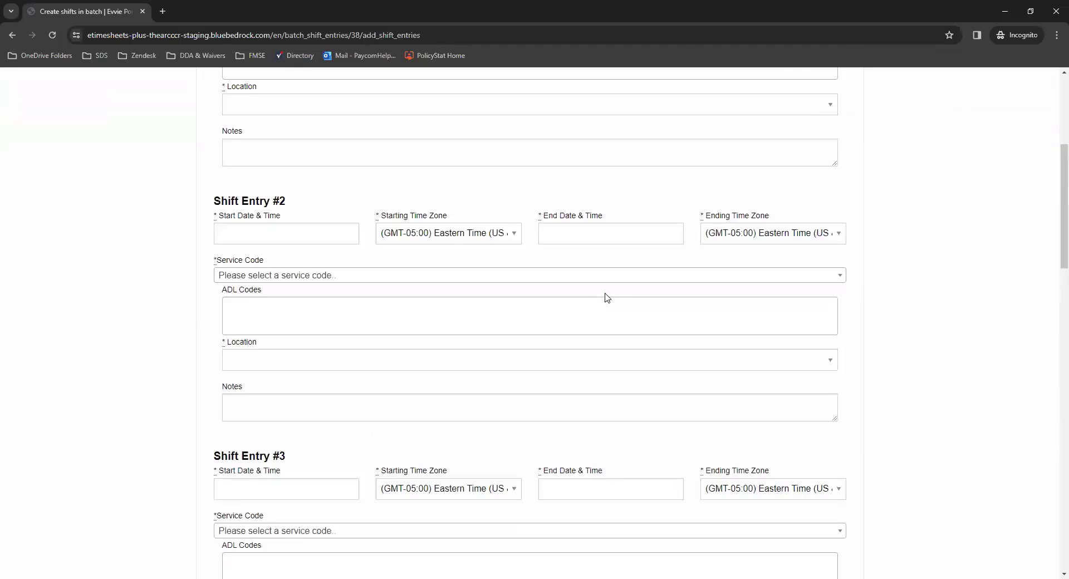
{"action": "scroll", "coordinate": [604, 295], "scroll_direction": "down", "scroll_amount": 13}
{"action": "scroll", "coordinate": [603, 289], "scroll_direction": "down", "scroll_amount": 9}
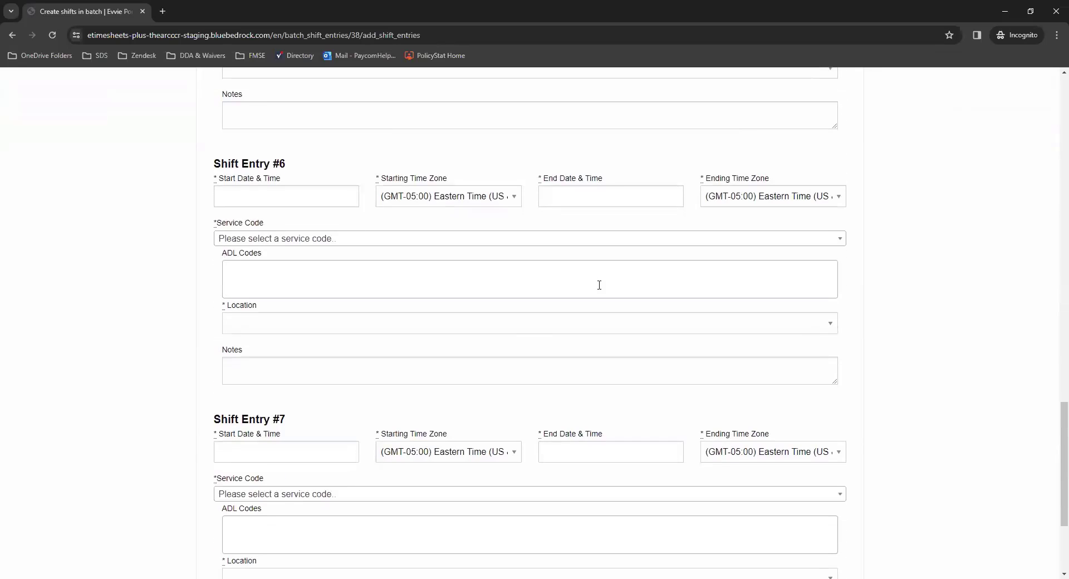
{"action": "scroll", "coordinate": [600, 284], "scroll_direction": "up", "scroll_amount": 5}
{"action": "scroll", "coordinate": [600, 290], "scroll_direction": "up", "scroll_amount": 17}
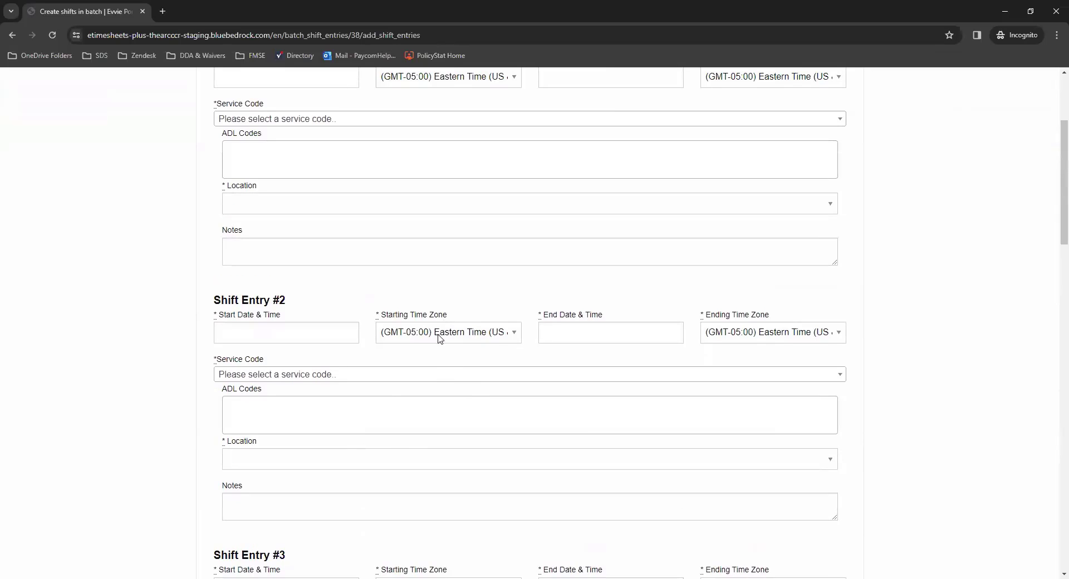
{"action": "scroll", "coordinate": [440, 338], "scroll_direction": "down", "scroll_amount": 18}
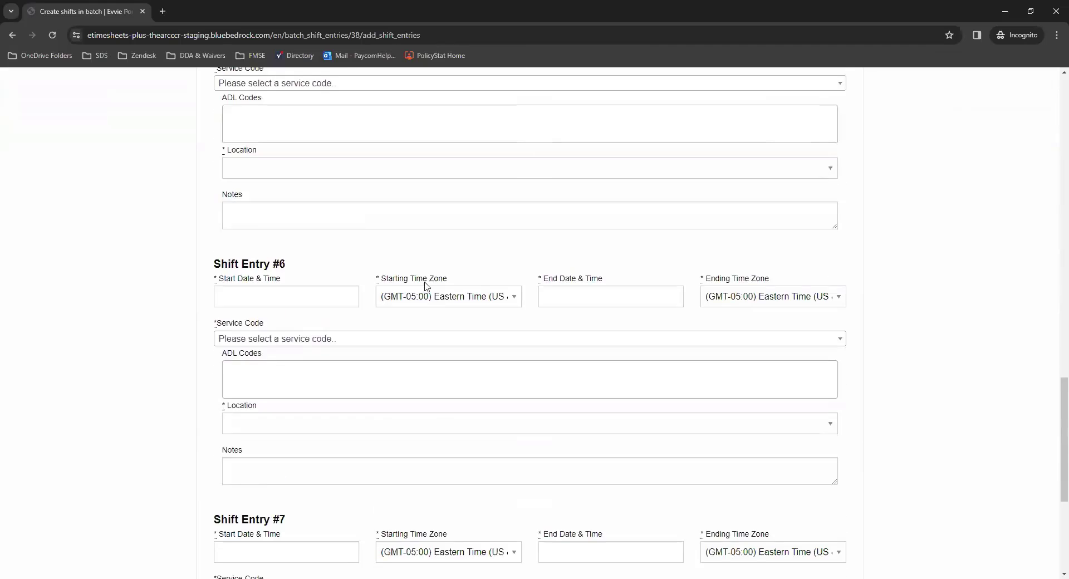
{"action": "scroll", "coordinate": [426, 285], "scroll_direction": "down", "scroll_amount": 5}
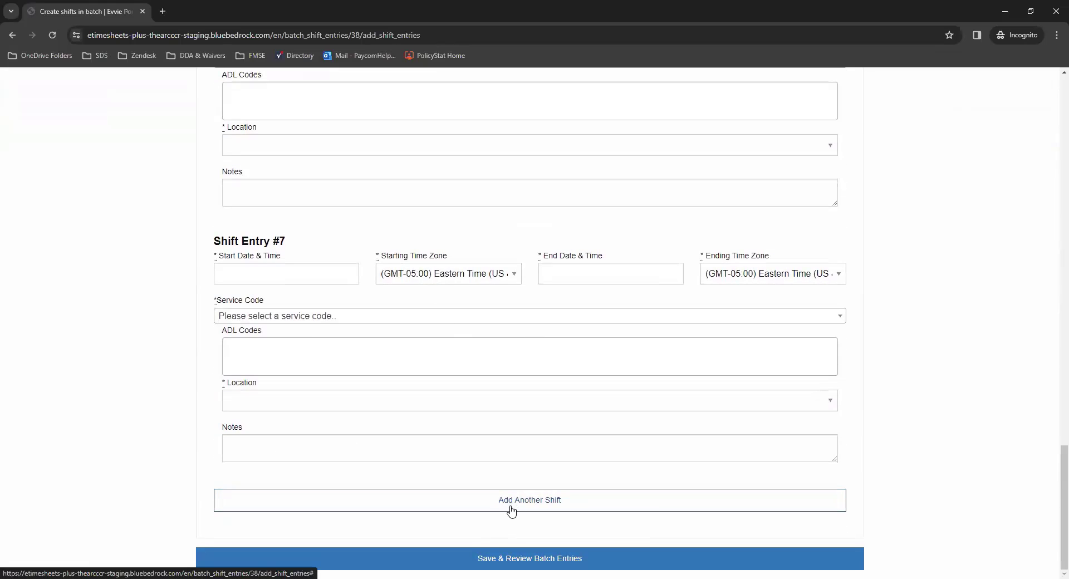
{"action": "scroll", "coordinate": [721, 399], "scroll_direction": "up", "scroll_amount": 1}
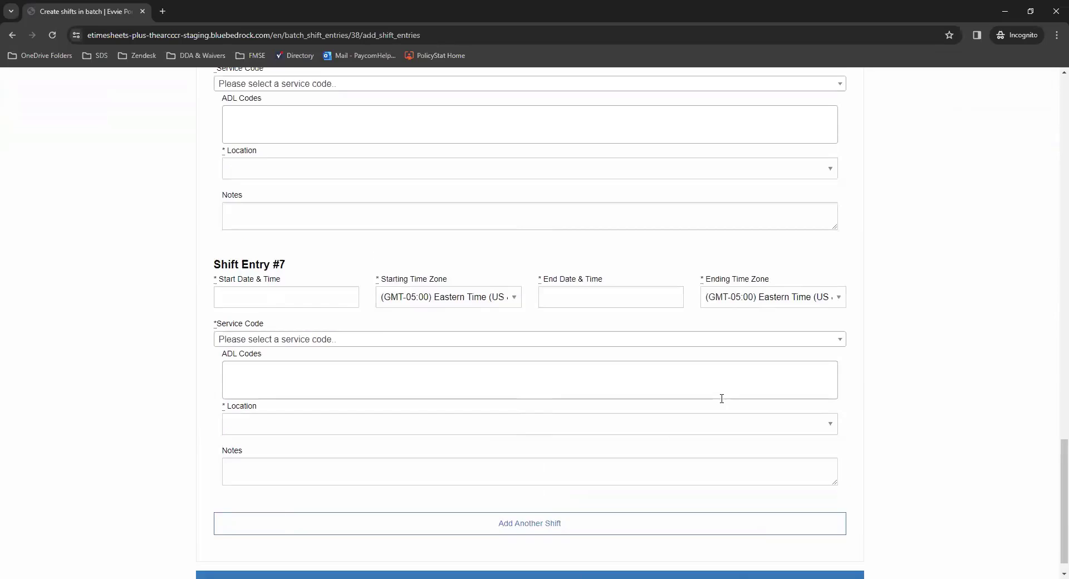
{"action": "scroll", "coordinate": [722, 399], "scroll_direction": "up", "scroll_amount": 20}
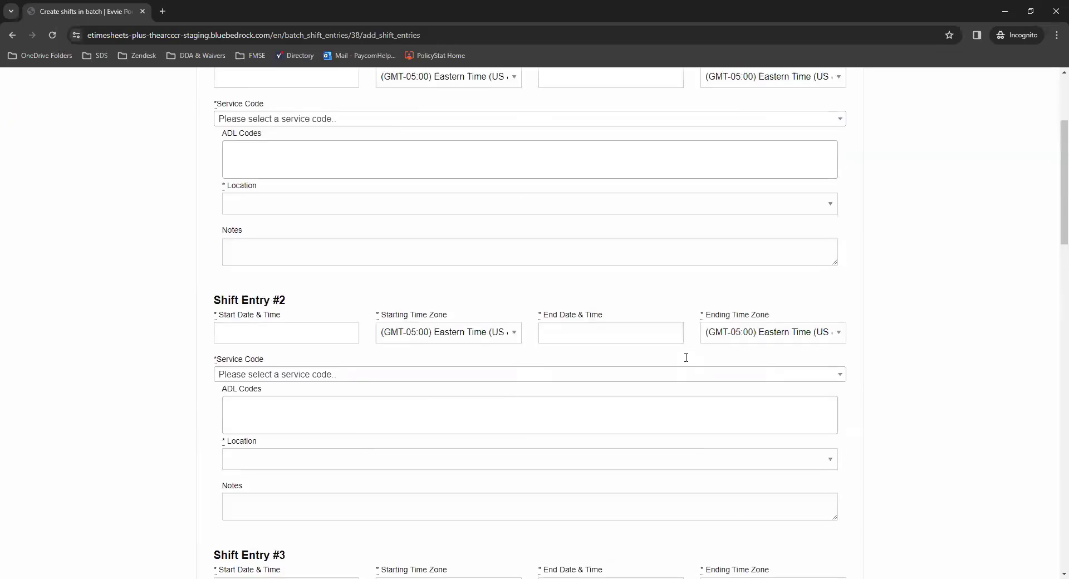
{"action": "scroll", "coordinate": [686, 358], "scroll_direction": "up", "scroll_amount": 5}
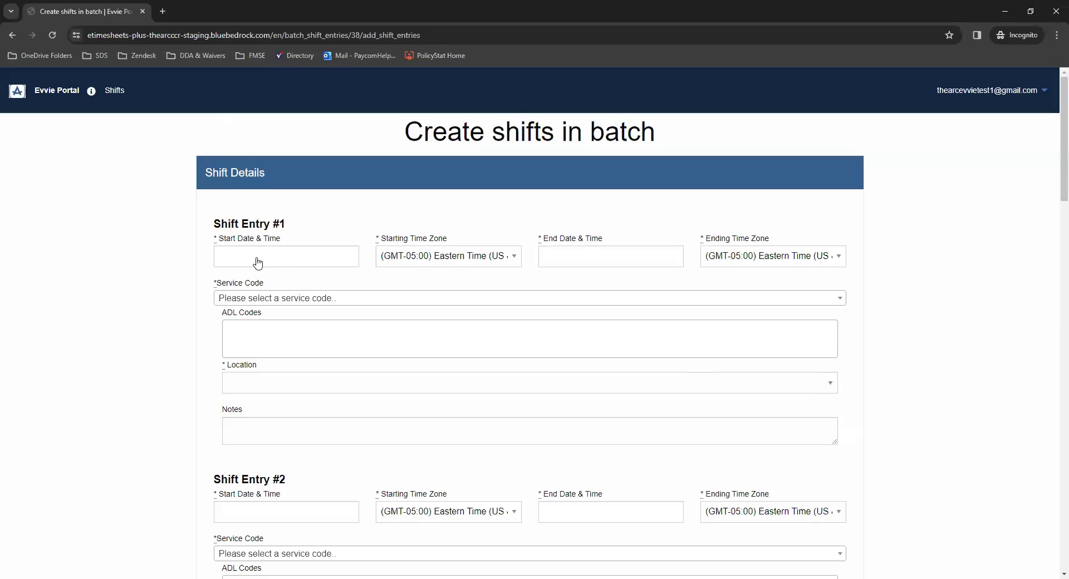
Set the start of Shift Entry #1 to Wednesday 02/28/24, 12:00 PM.
{"action": "left_click", "coordinate": [262, 261]}
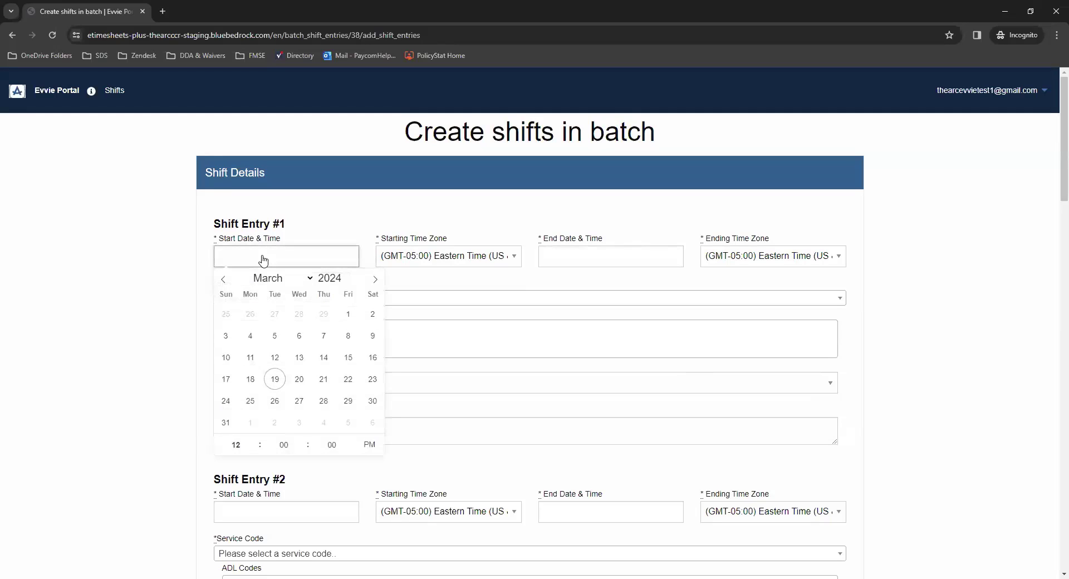
{"action": "left_click", "coordinate": [299, 315]}
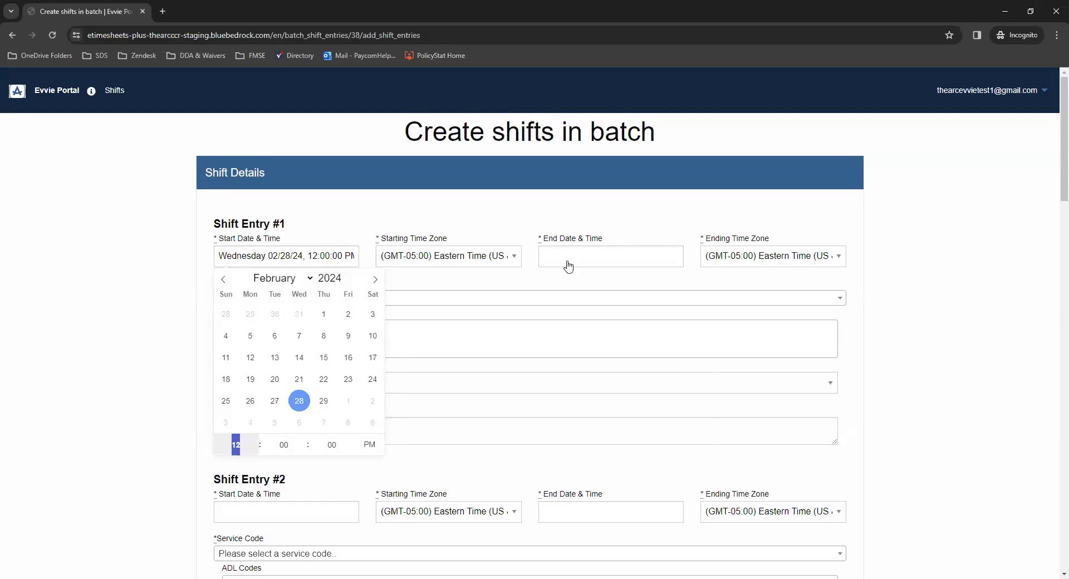
Try setting the end of Shift Entry #1 to Thursday 02/29/24, 12:00 PM.
{"action": "left_click", "coordinate": [568, 266]}
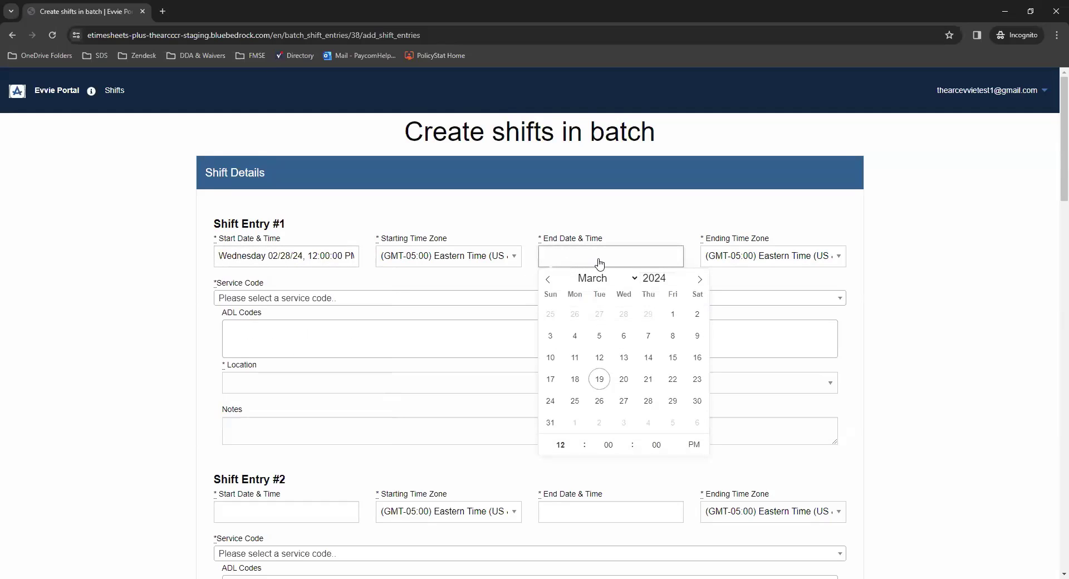
{"action": "left_click", "coordinate": [648, 401]}
{"action": "left_click", "coordinate": [649, 314]}
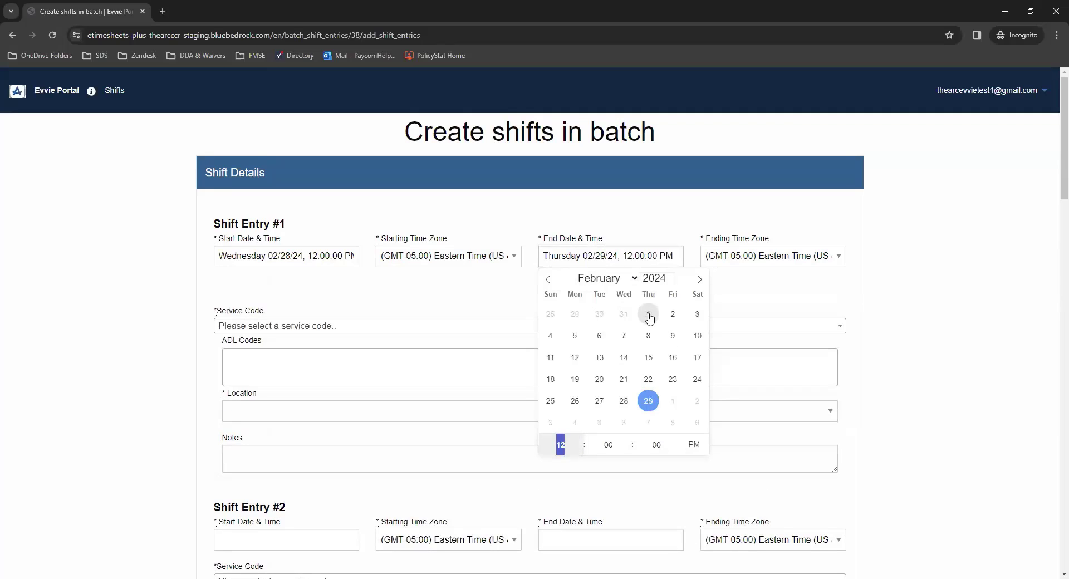
{"action": "left_click", "coordinate": [463, 285]}
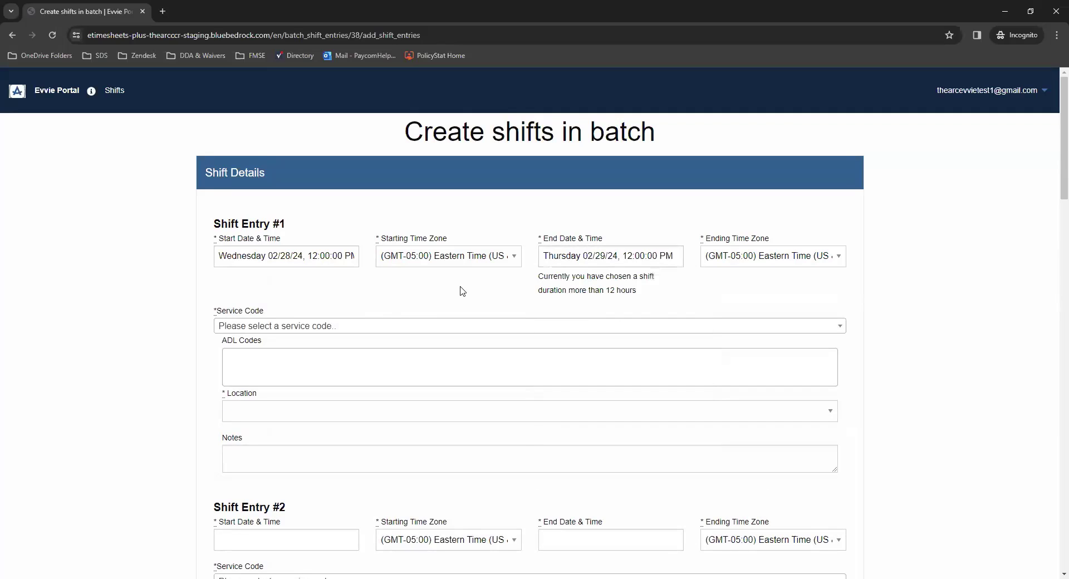
Set the end of Shift Entry #1 to Wednesday 02/28/24, 1:10 PM.
{"action": "left_click", "coordinate": [613, 260]}
{"action": "left_click", "coordinate": [623, 401]}
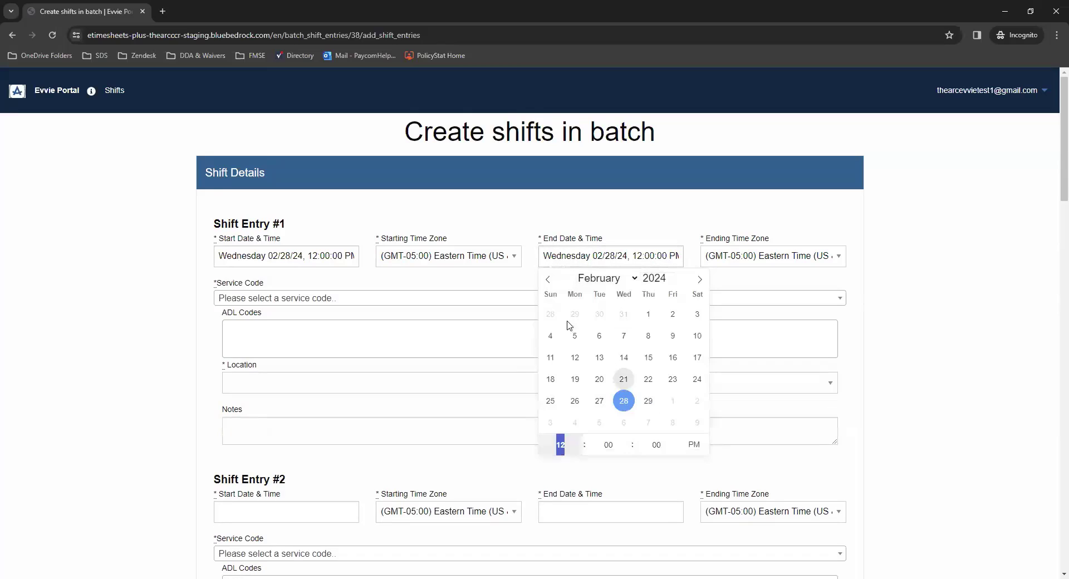
{"action": "left_click", "coordinate": [484, 282]}
{"action": "scroll", "coordinate": [551, 288], "scroll_direction": "down", "scroll_amount": 4}
{"action": "scroll", "coordinate": [601, 414], "scroll_direction": "up", "scroll_amount": 2}
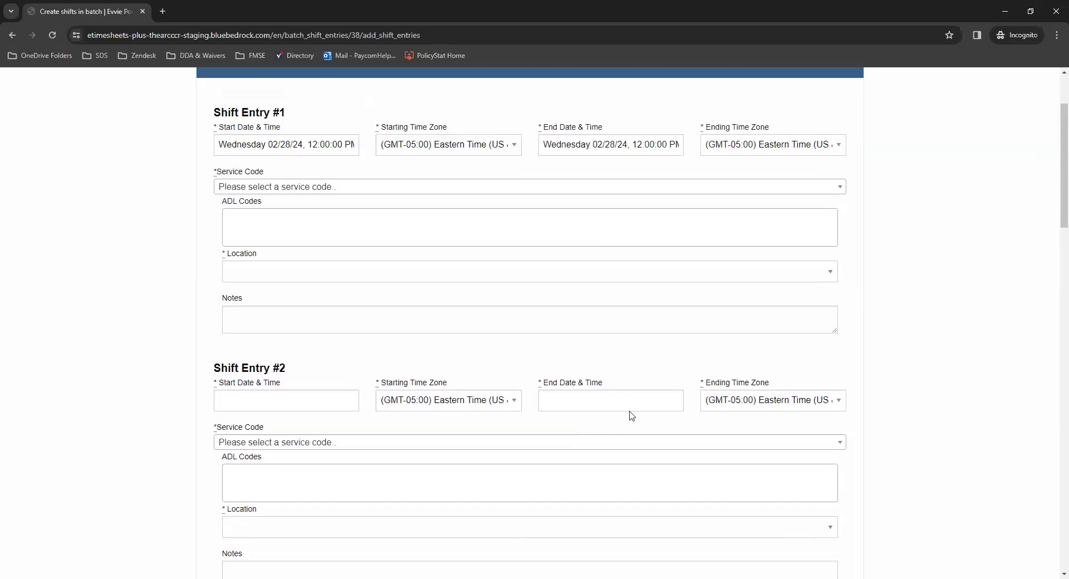
{"action": "left_click", "coordinate": [354, 187]}
{"action": "left_click", "coordinate": [659, 152]}
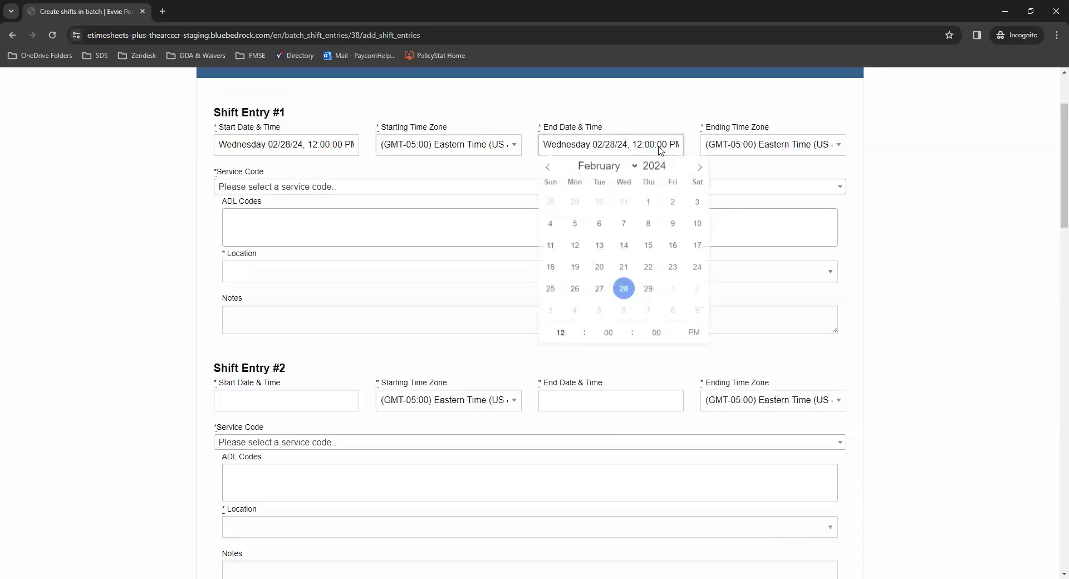
{"action": "left_click", "coordinate": [627, 329]}
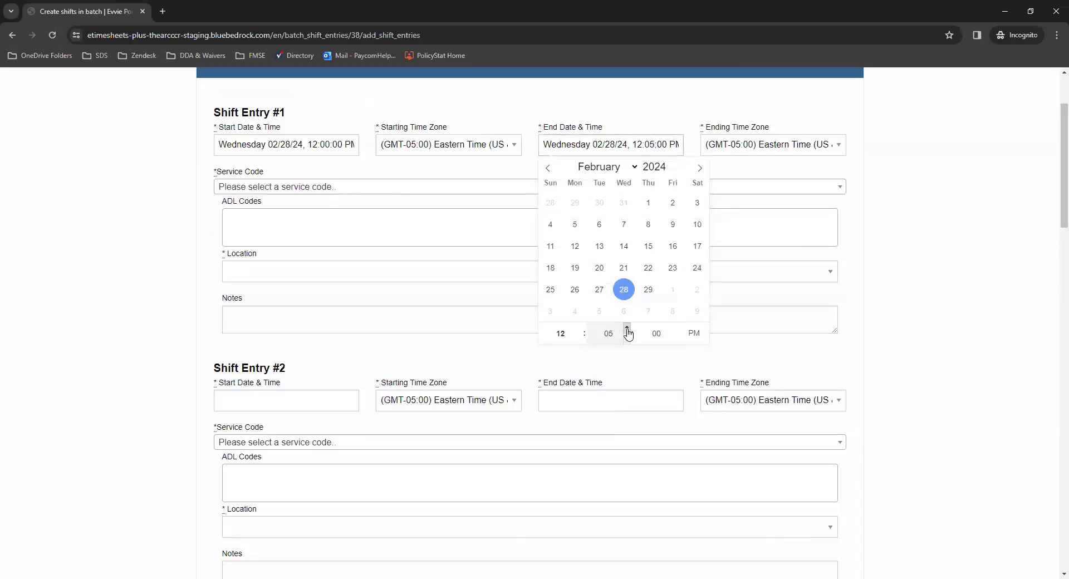
{"action": "left_click", "coordinate": [626, 330]}
{"action": "left_click", "coordinate": [579, 329]}
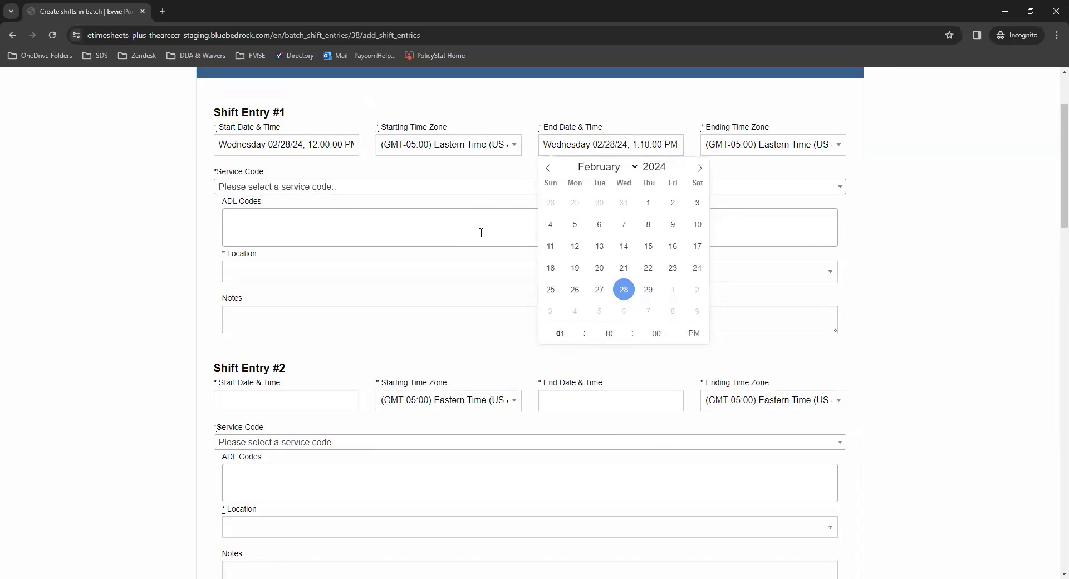
{"action": "left_click", "coordinate": [476, 172]}
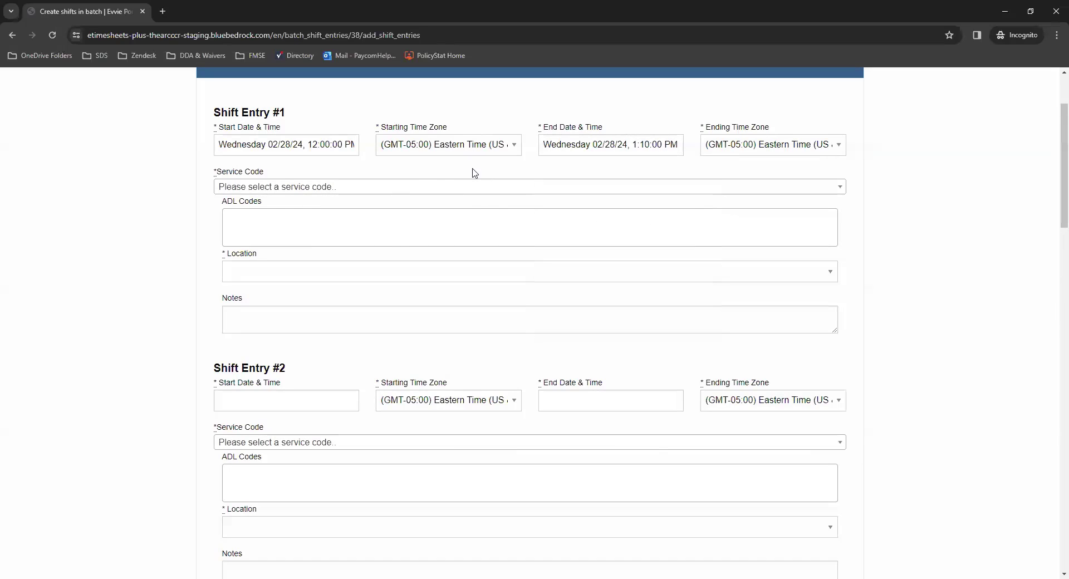
Give Shift Entry #1 the Personal Supports - Staff service code and the Home location, leaving its ADL codes and notes blank.
{"action": "left_click", "coordinate": [435, 186]}
{"action": "left_click", "coordinate": [366, 282]}
{"action": "left_click", "coordinate": [327, 229]}
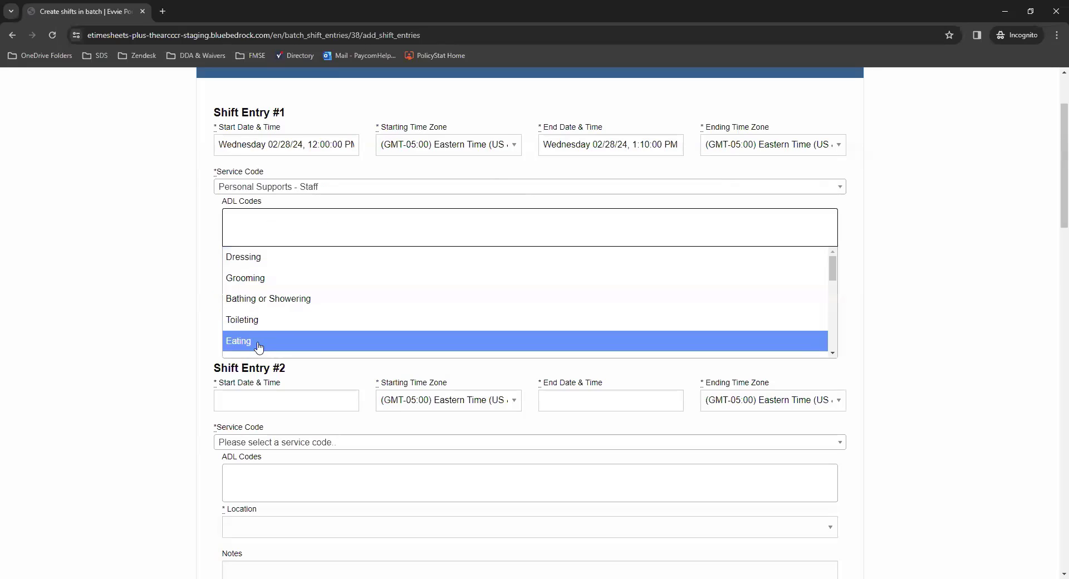
{"action": "left_click", "coordinate": [207, 243]}
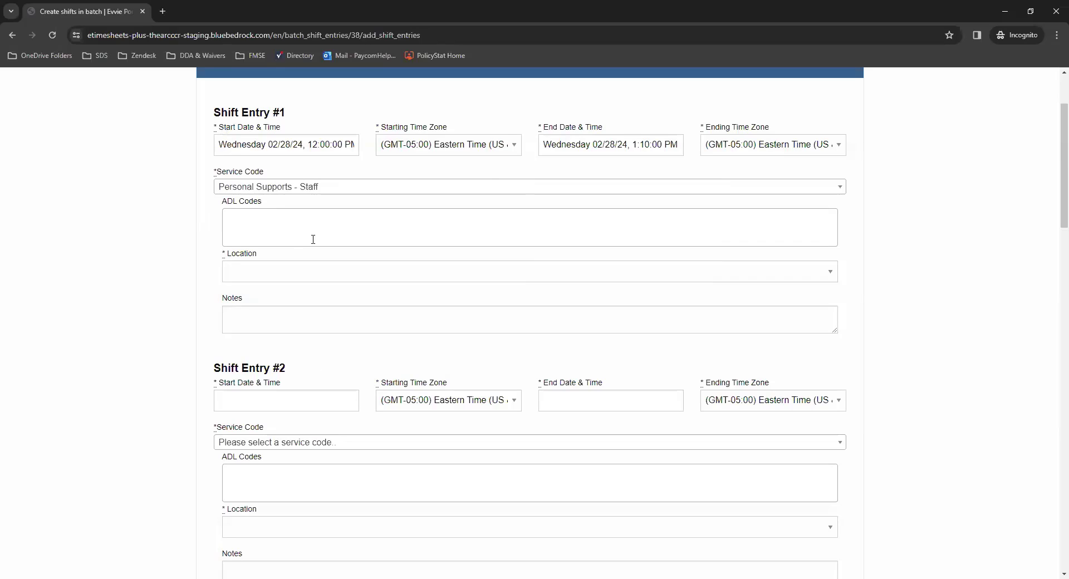
{"action": "left_click", "coordinate": [812, 279]}
{"action": "left_click", "coordinate": [235, 304]}
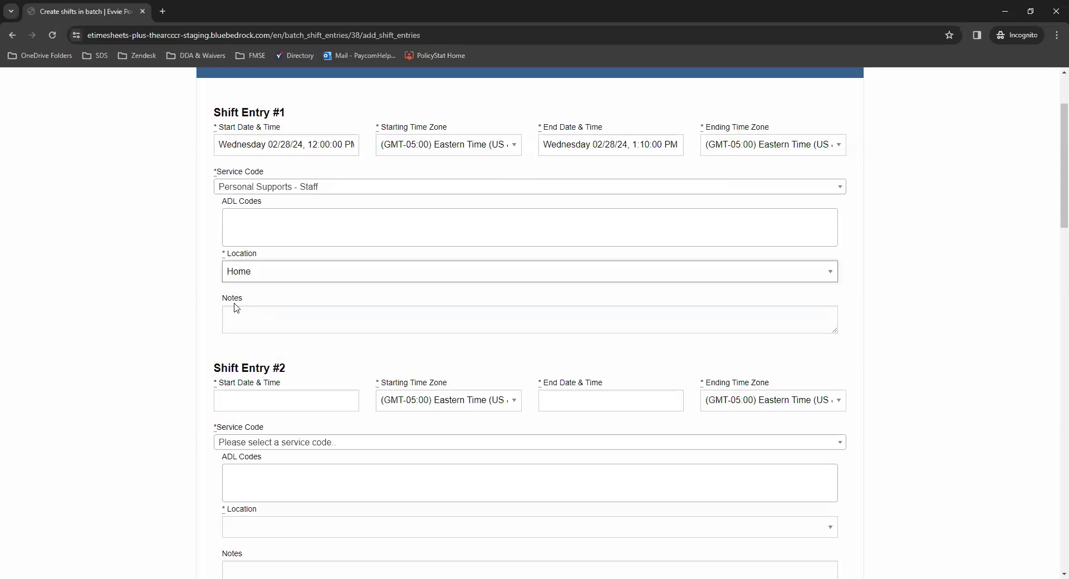
{"action": "left_click", "coordinate": [301, 323]}
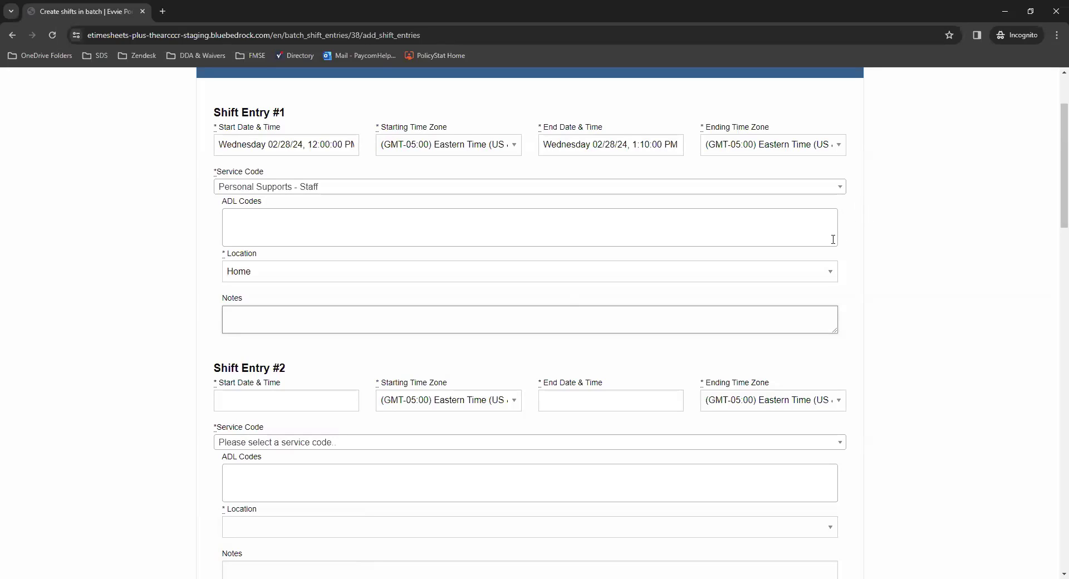
{"action": "scroll", "coordinate": [868, 229], "scroll_direction": "down", "scroll_amount": 5}
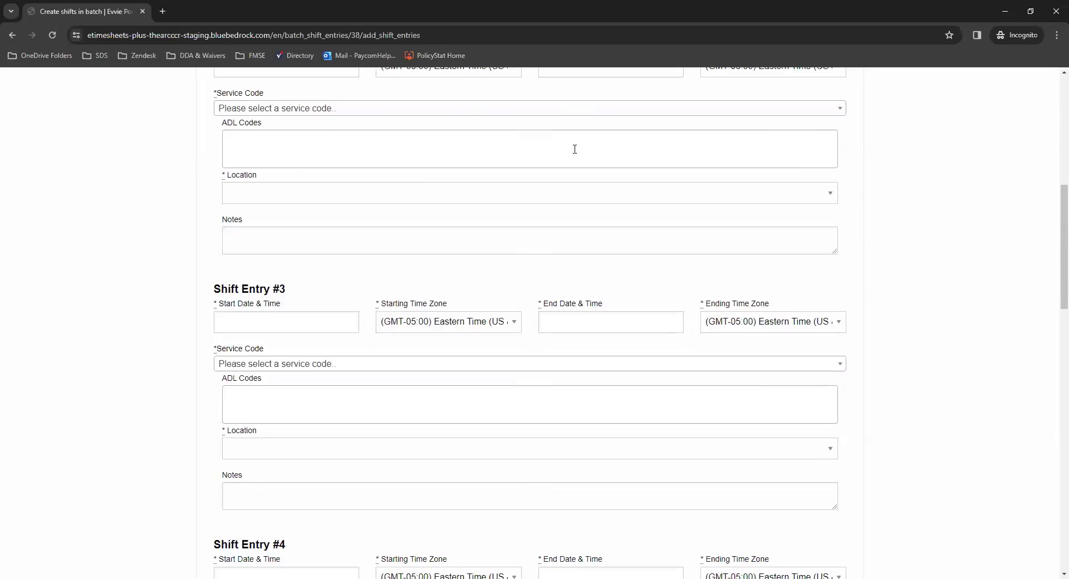
Leave Shift Entries #2 to #7 blank and save the batch entries for review.
{"action": "scroll", "coordinate": [511, 186], "scroll_direction": "down", "scroll_amount": 4}
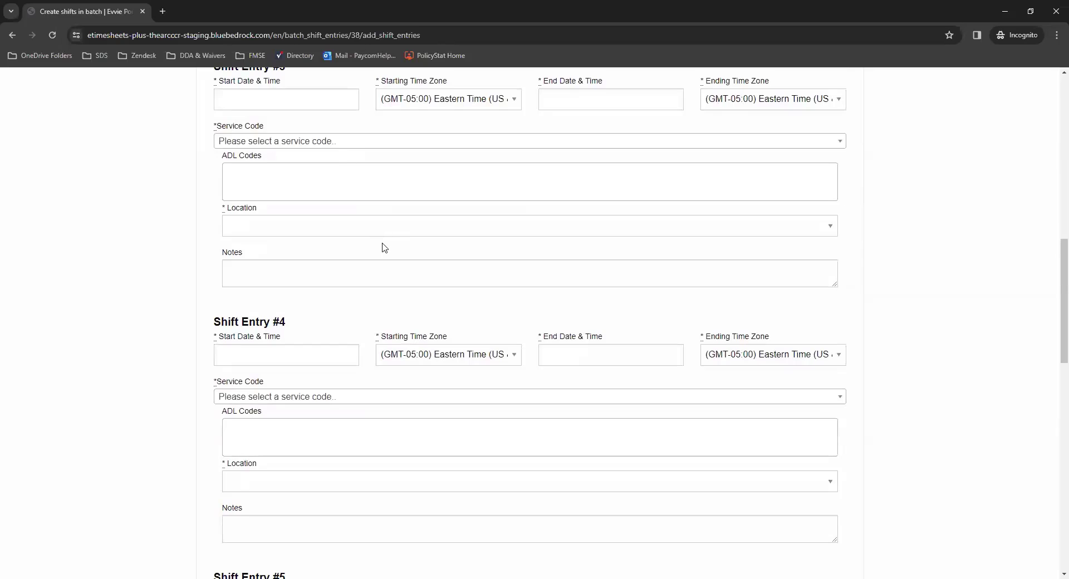
{"action": "scroll", "coordinate": [382, 246], "scroll_direction": "down", "scroll_amount": 2}
{"action": "scroll", "coordinate": [686, 205], "scroll_direction": "up", "scroll_amount": 9}
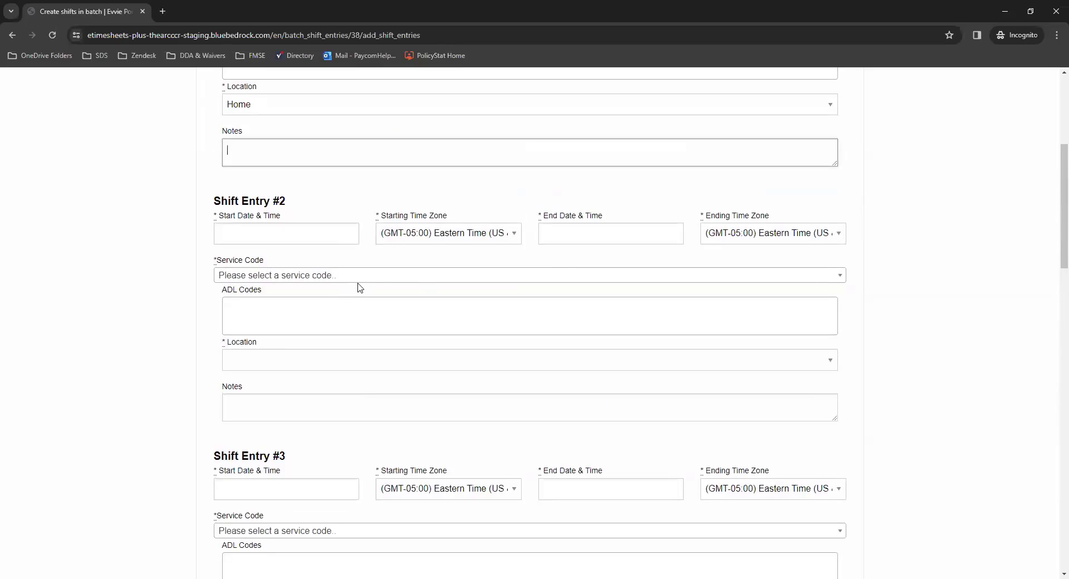
{"action": "scroll", "coordinate": [918, 176], "scroll_direction": "down", "scroll_amount": 2}
{"action": "scroll", "coordinate": [918, 177], "scroll_direction": "down", "scroll_amount": 18}
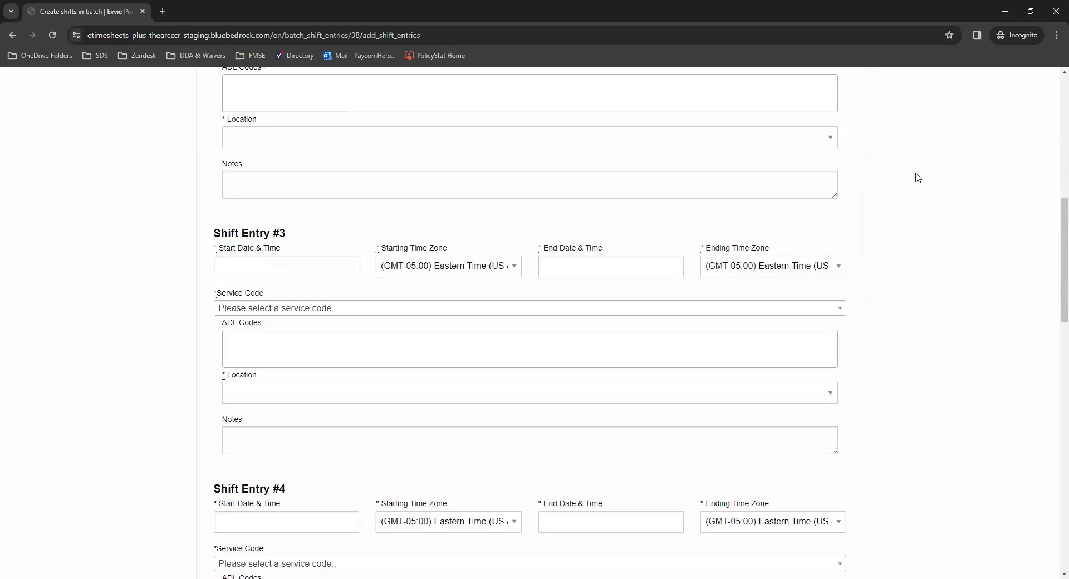
{"action": "scroll", "coordinate": [919, 177], "scroll_direction": "down", "scroll_amount": 3}
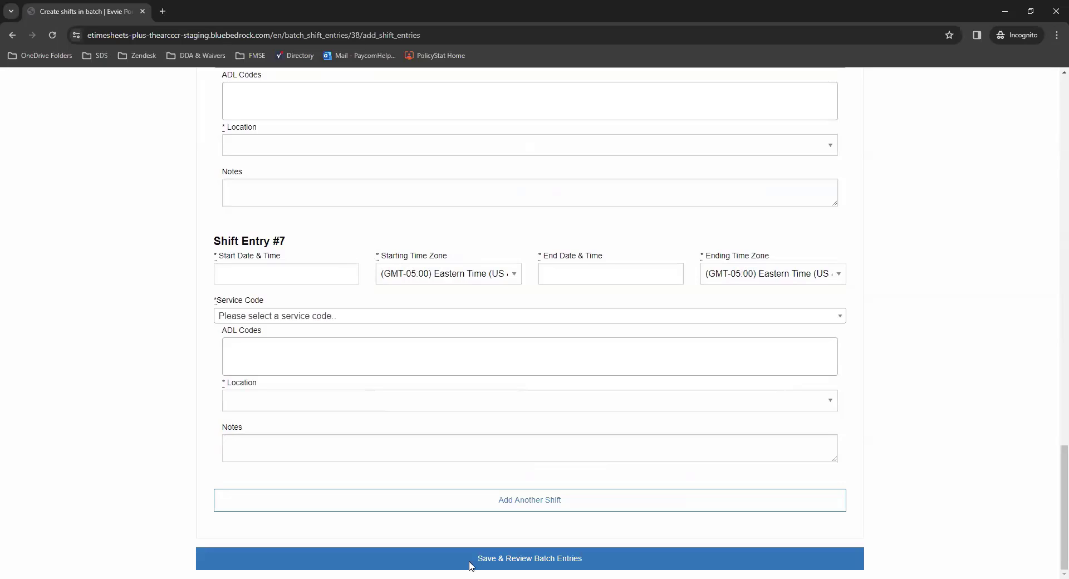
{"action": "left_click", "coordinate": [524, 561]}
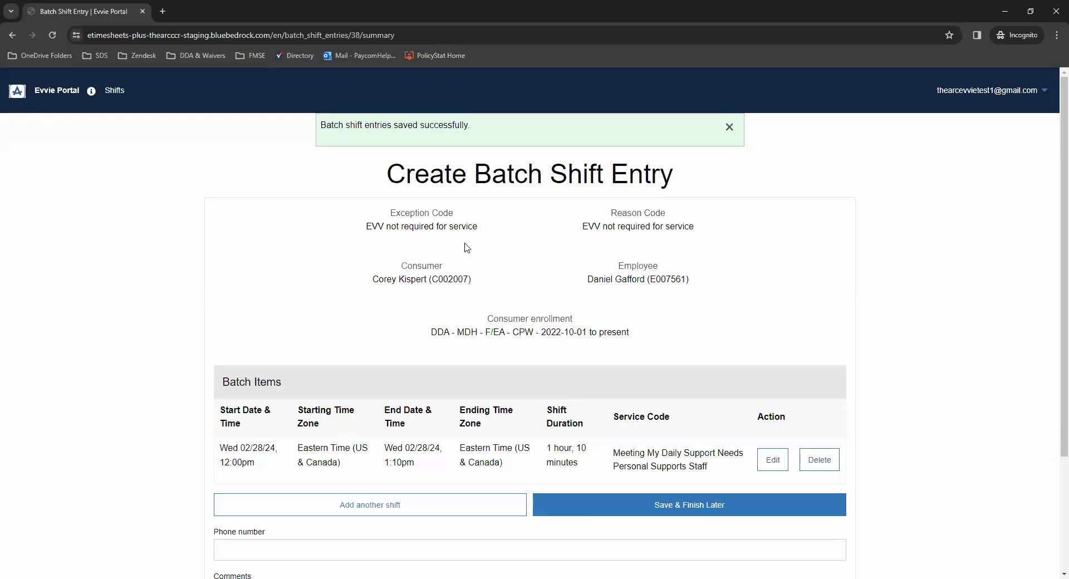
Review the batch item, accept the perjury declaration without a phone number or comments, and publish the batch shift entry.
{"action": "scroll", "coordinate": [469, 301], "scroll_direction": "down", "scroll_amount": 1}
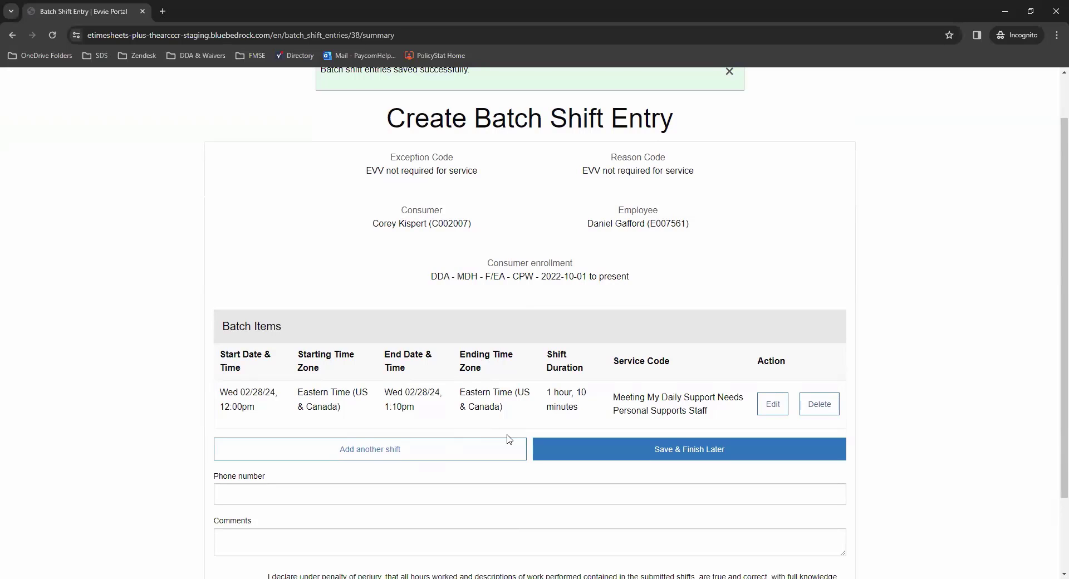
{"action": "scroll", "coordinate": [557, 273], "scroll_direction": "down", "scroll_amount": 2}
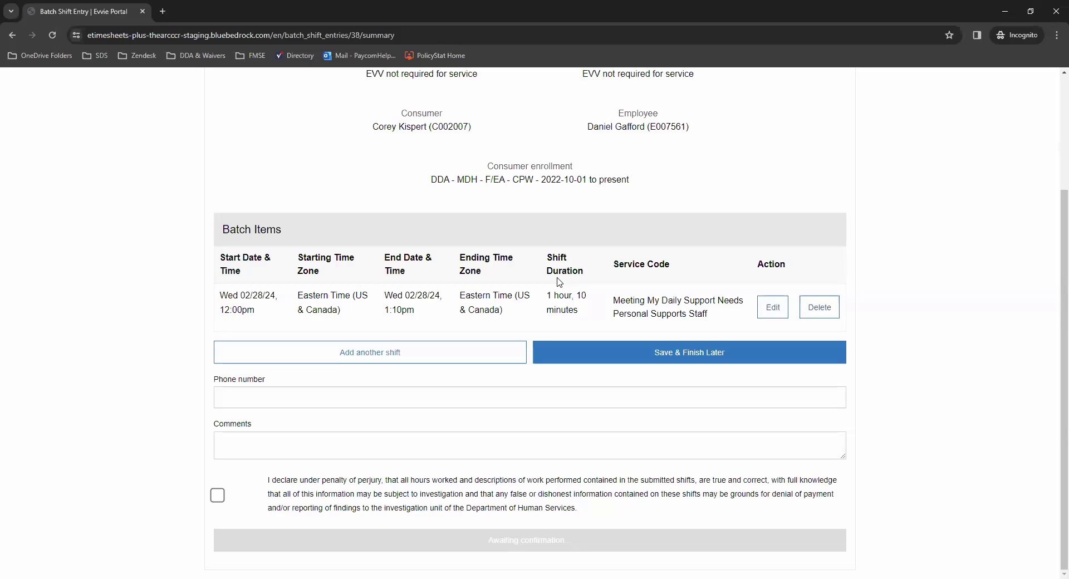
{"action": "left_click", "coordinate": [217, 496]}
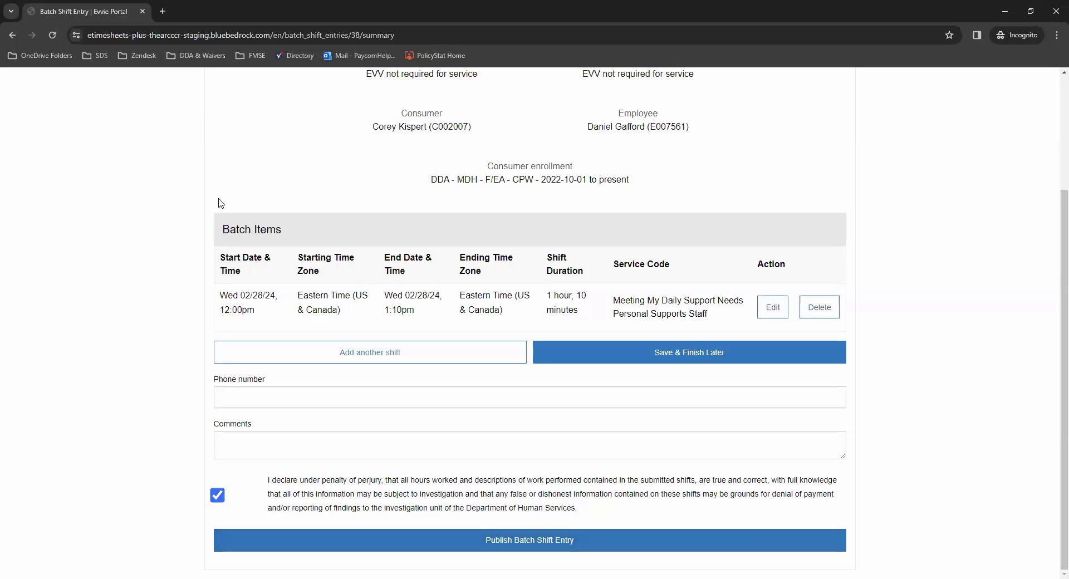
{"action": "scroll", "coordinate": [679, 217], "scroll_direction": "up", "scroll_amount": 2}
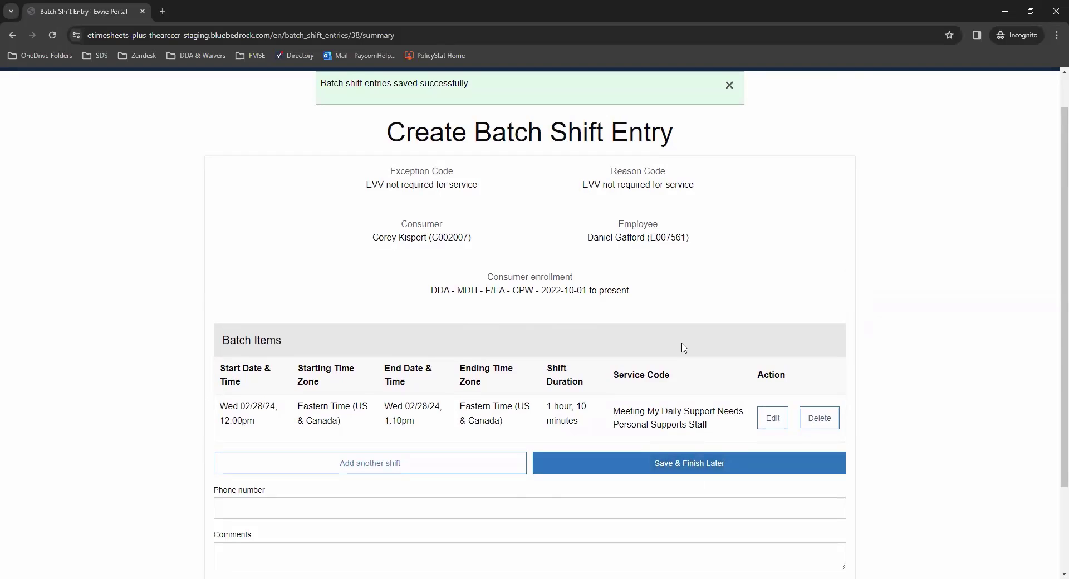
{"action": "scroll", "coordinate": [684, 335], "scroll_direction": "down", "scroll_amount": 1}
{"action": "left_click", "coordinate": [712, 418]}
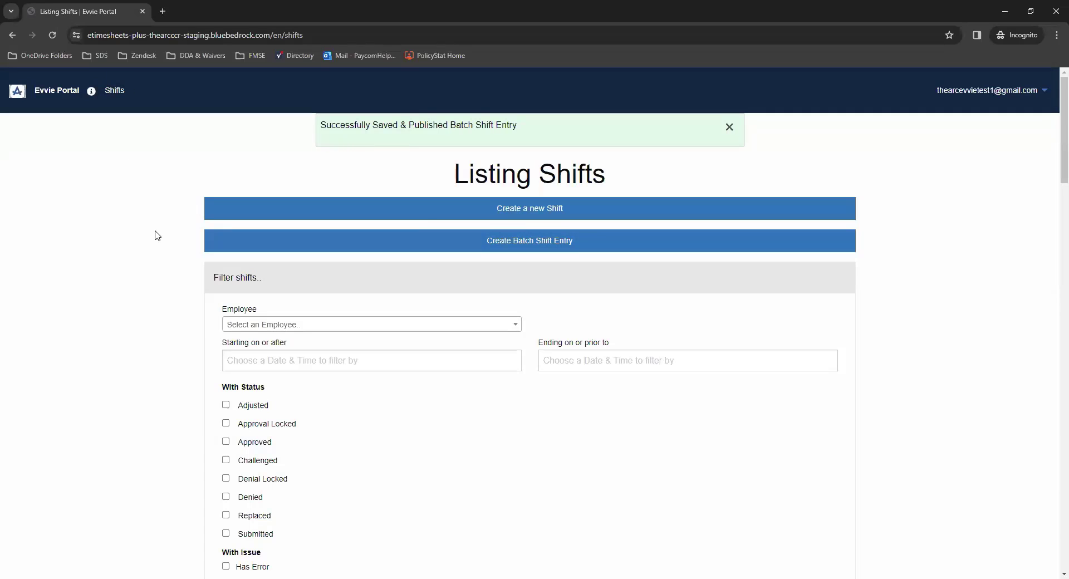
Look over the Listing Shifts page, from its filters down to the submitted shifts.
{"action": "left_click", "coordinate": [115, 92]}
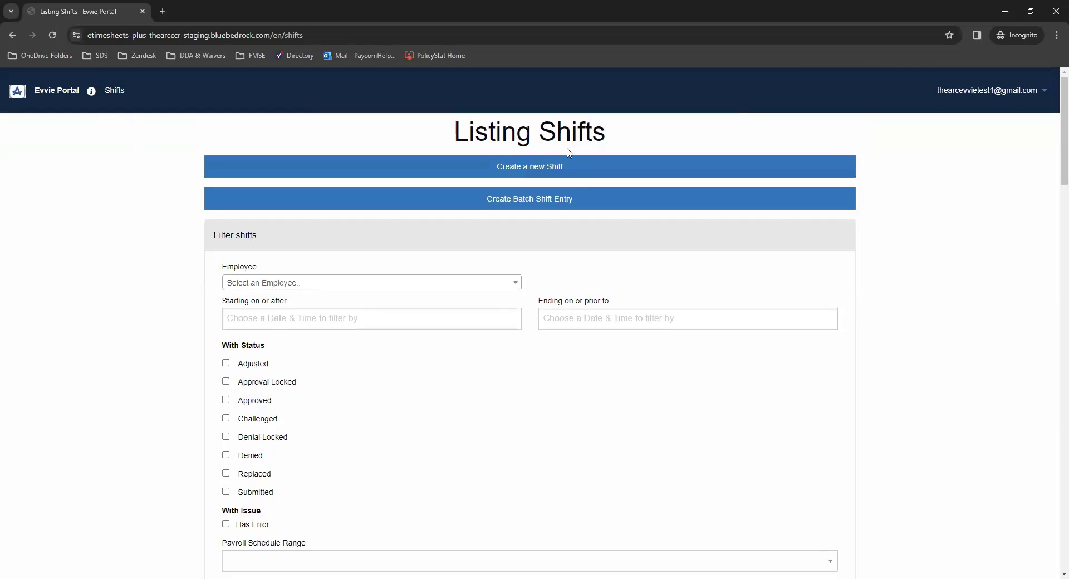
{"action": "scroll", "coordinate": [569, 153], "scroll_direction": "down", "scroll_amount": 6}
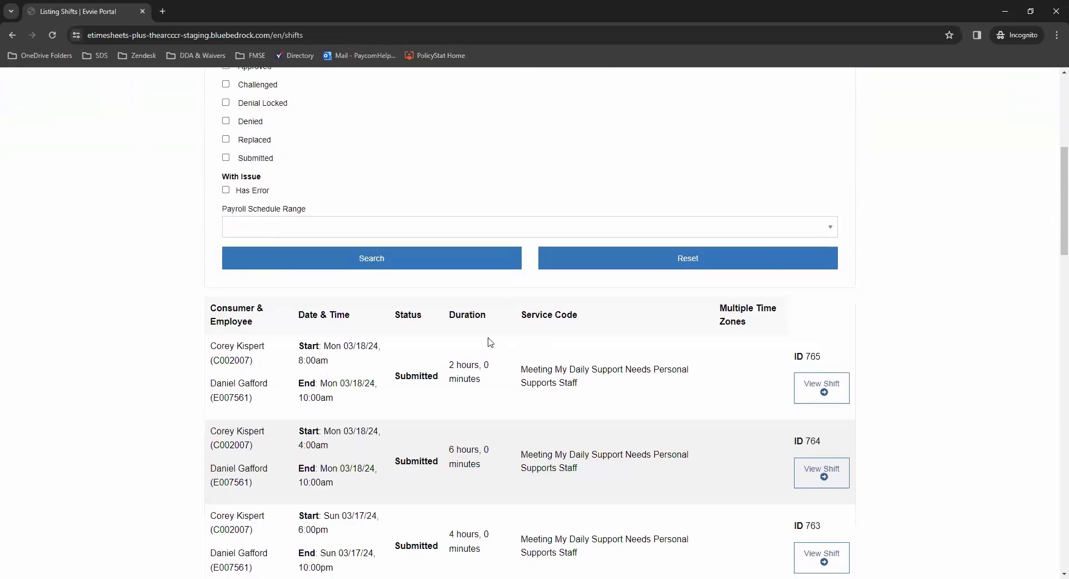
{"action": "scroll", "coordinate": [394, 160], "scroll_direction": "down", "scroll_amount": 3}
{"action": "scroll", "coordinate": [394, 148], "scroll_direction": "up", "scroll_amount": 9}
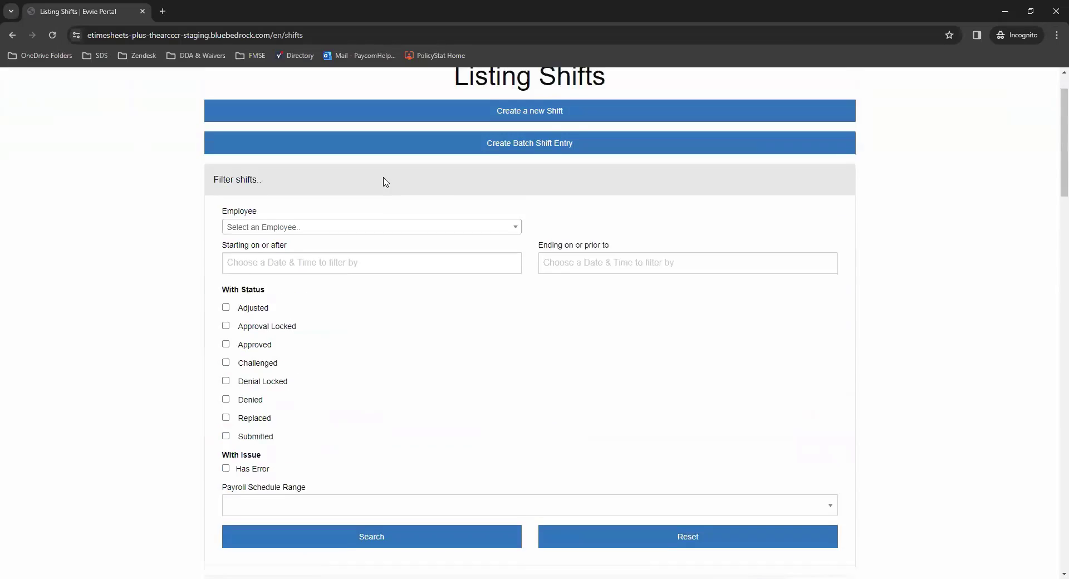
{"action": "scroll", "coordinate": [381, 180], "scroll_direction": "up", "scroll_amount": 1}
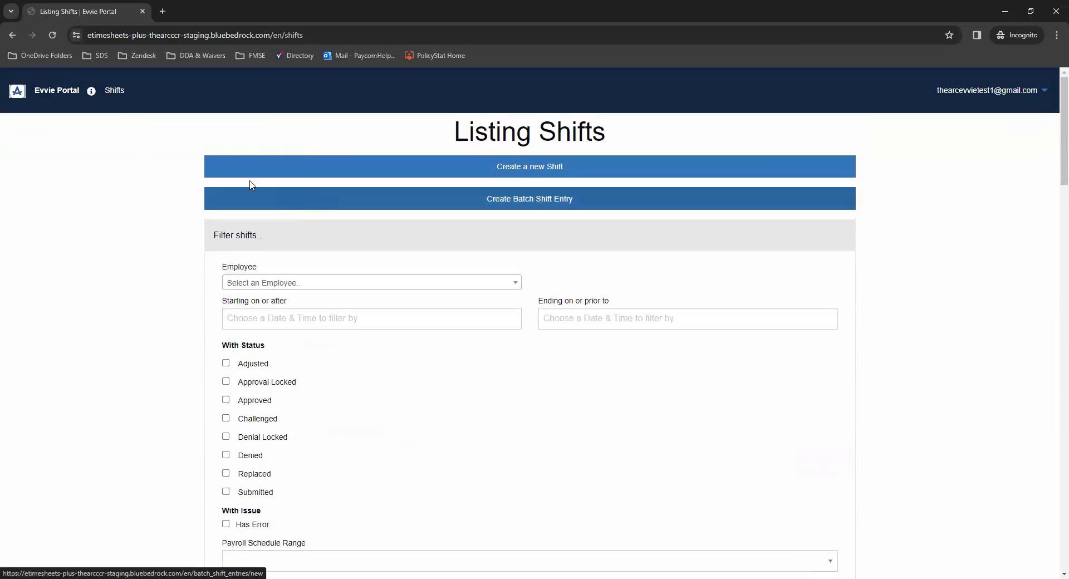
{"action": "scroll", "coordinate": [152, 160], "scroll_direction": "down", "scroll_amount": 1}
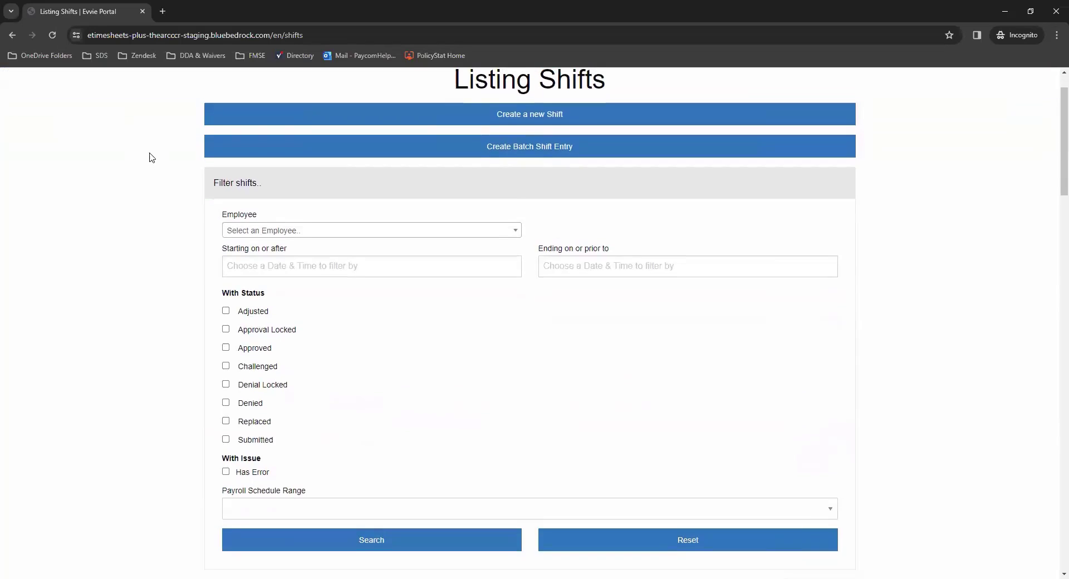
{"action": "scroll", "coordinate": [145, 156], "scroll_direction": "up", "scroll_amount": 1}
Open the pending batch shift entry from the portal's home page for editing, accept its perjury declaration and publish it.
{"action": "left_click", "coordinate": [62, 97]}
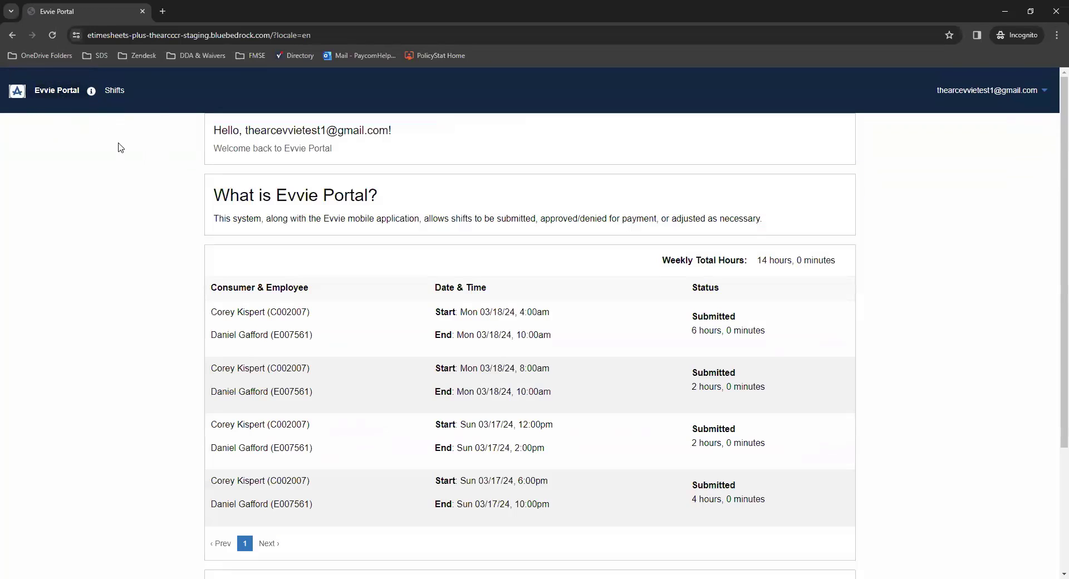
{"action": "scroll", "coordinate": [418, 183], "scroll_direction": "down", "scroll_amount": 3}
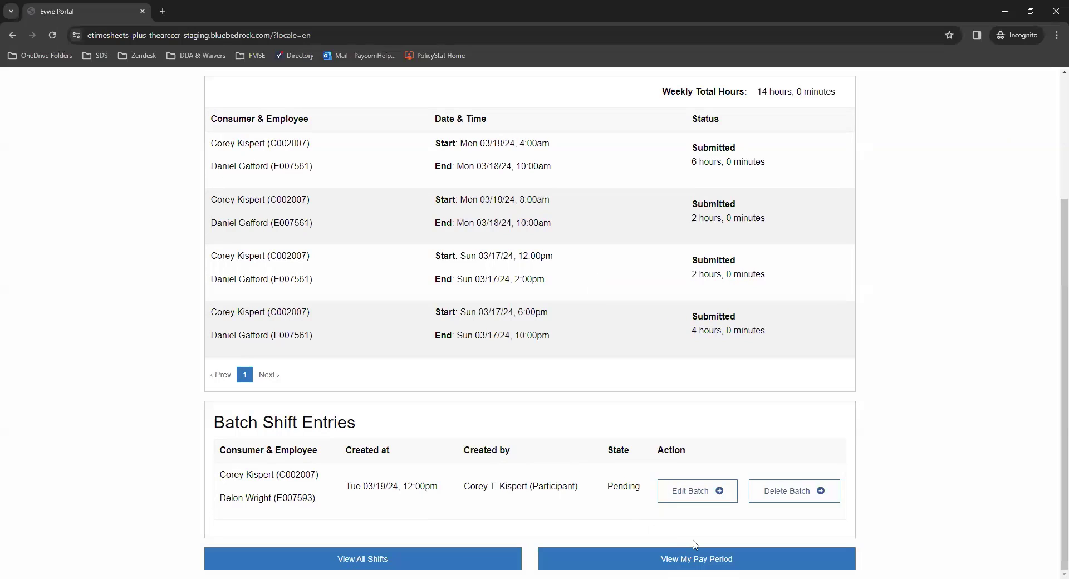
{"action": "left_click", "coordinate": [693, 492]}
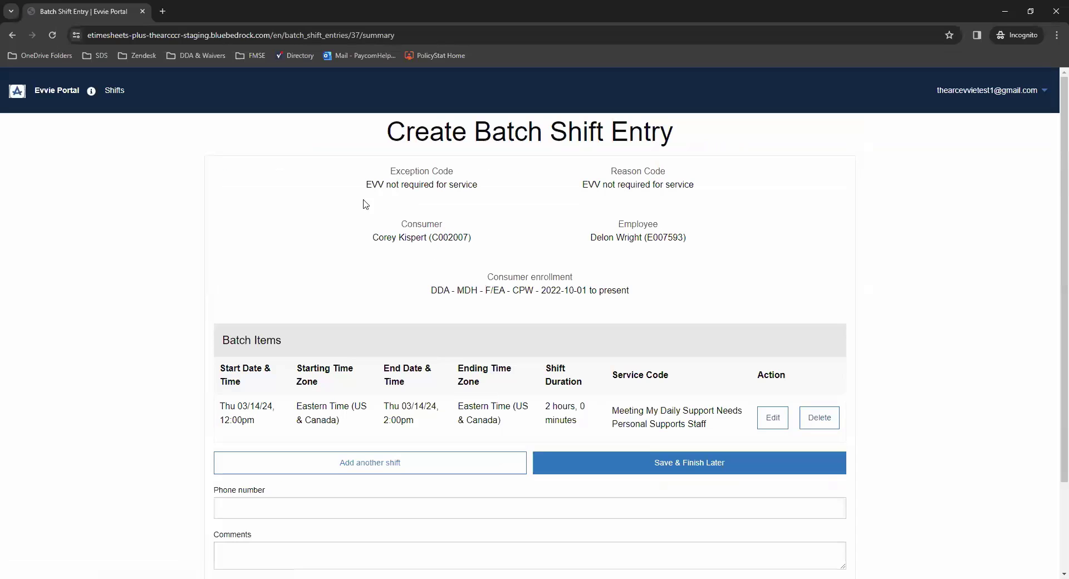
{"action": "scroll", "coordinate": [405, 214], "scroll_direction": "down", "scroll_amount": 2}
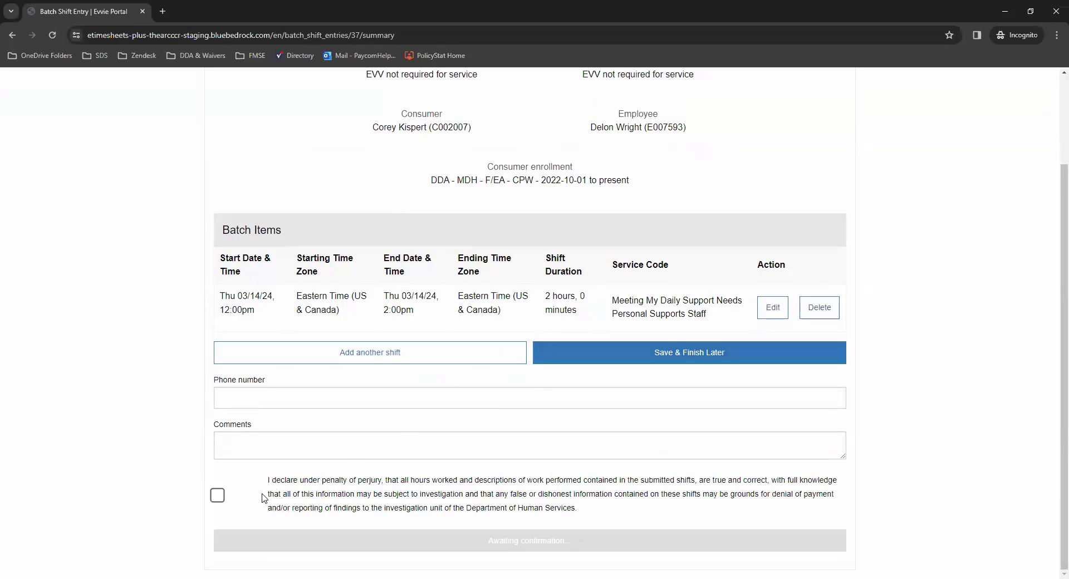
{"action": "left_click", "coordinate": [218, 495]}
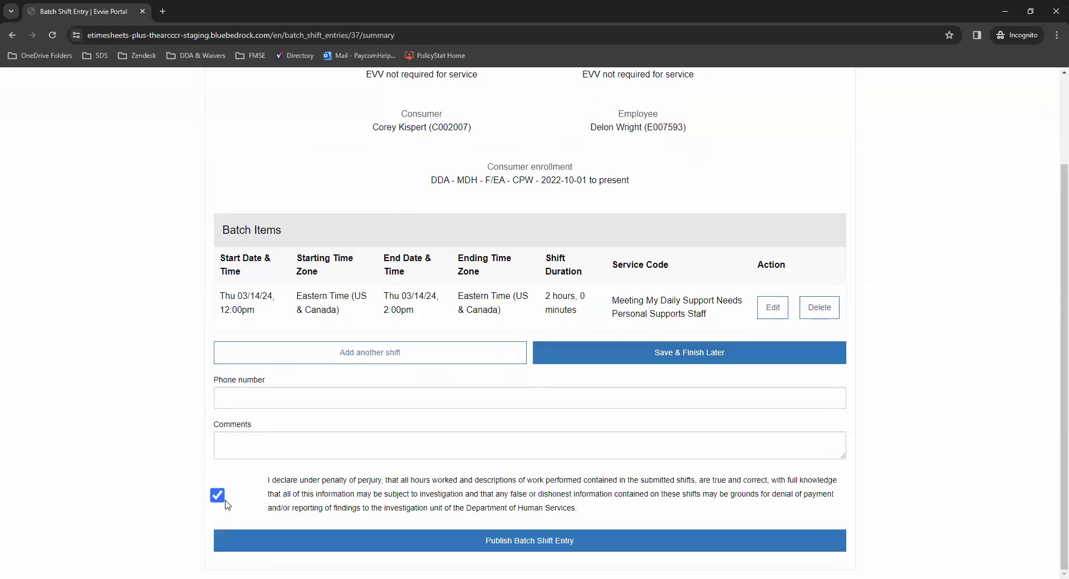
{"action": "left_click", "coordinate": [527, 540]}
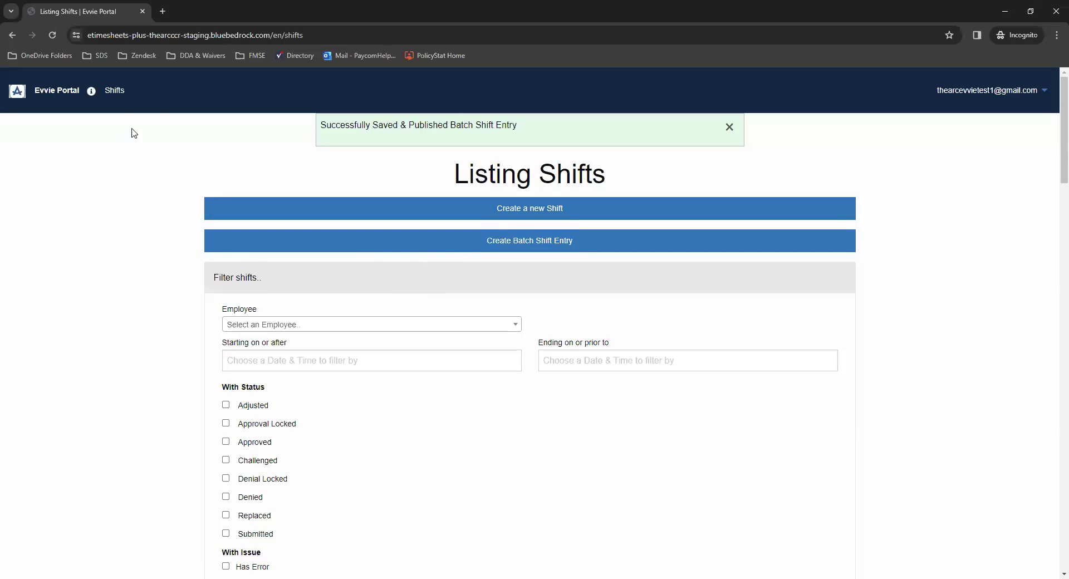
Check the home page's batch shift entries section and examine the shifts and hours in the 03/17/2024 to 03/19/2024 pay period.
{"action": "left_click", "coordinate": [118, 93]}
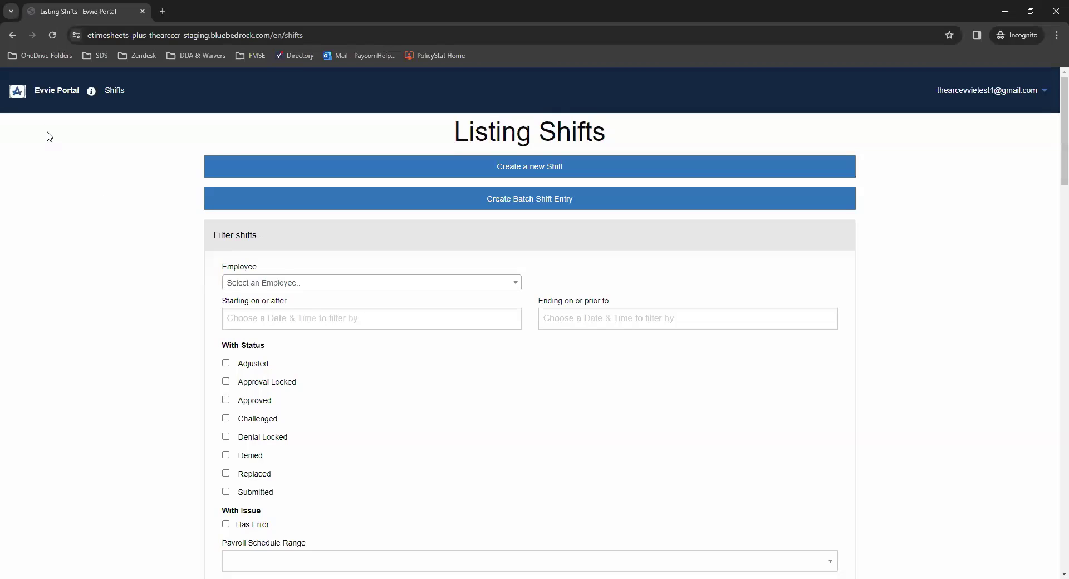
{"action": "left_click", "coordinate": [57, 98]}
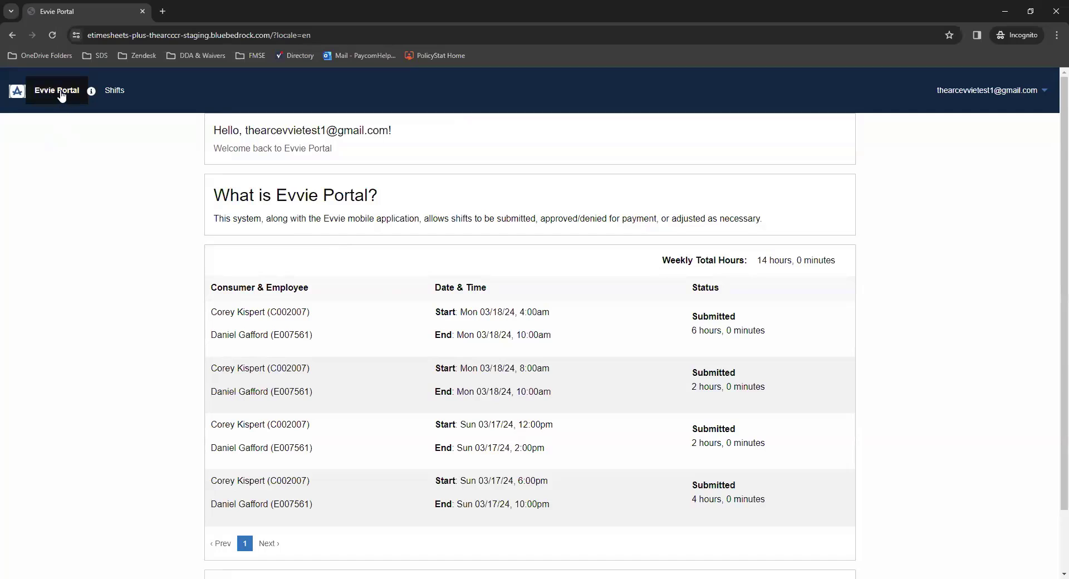
{"action": "scroll", "coordinate": [494, 205], "scroll_direction": "down", "scroll_amount": 2}
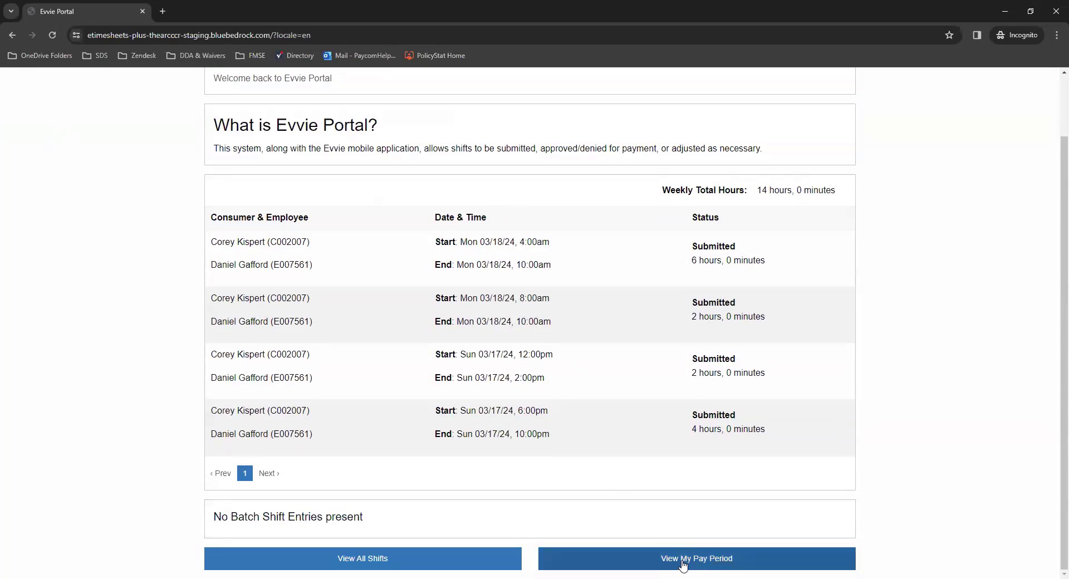
{"action": "scroll", "coordinate": [706, 565], "scroll_direction": "up", "scroll_amount": 1}
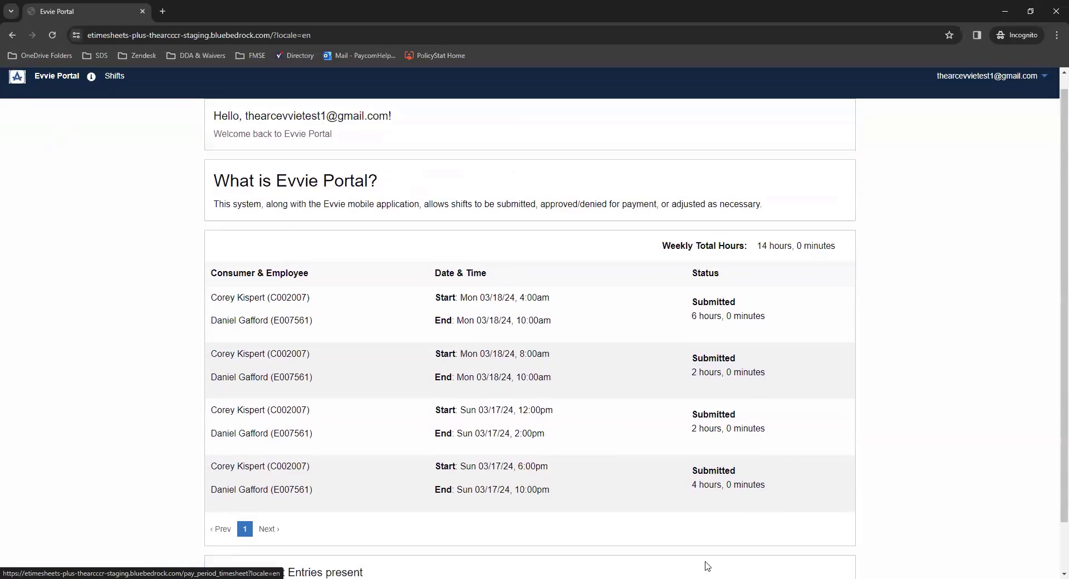
{"action": "scroll", "coordinate": [730, 539], "scroll_direction": "down", "scroll_amount": 1}
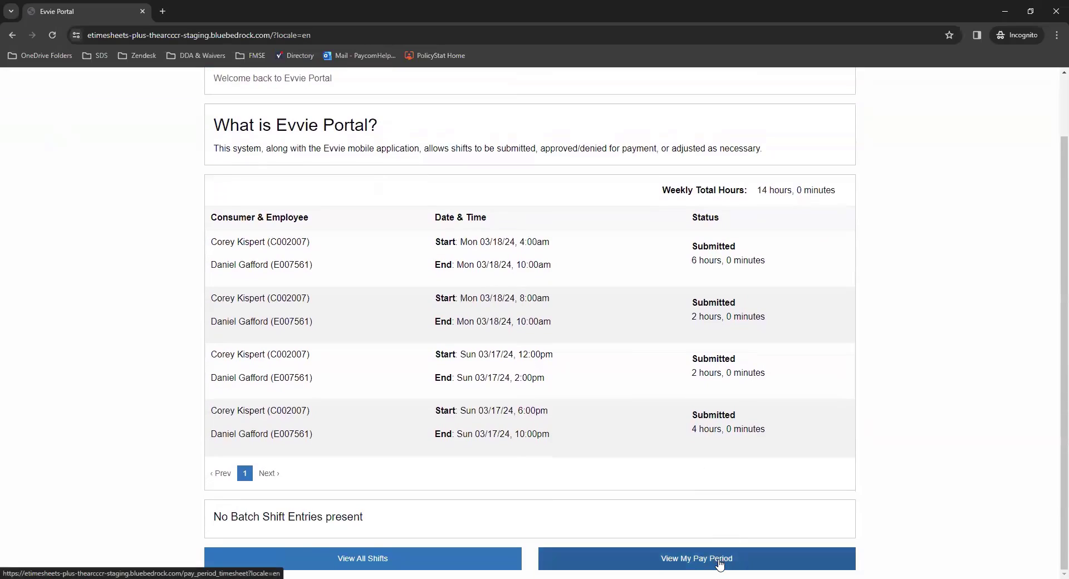
{"action": "left_click", "coordinate": [719, 561]}
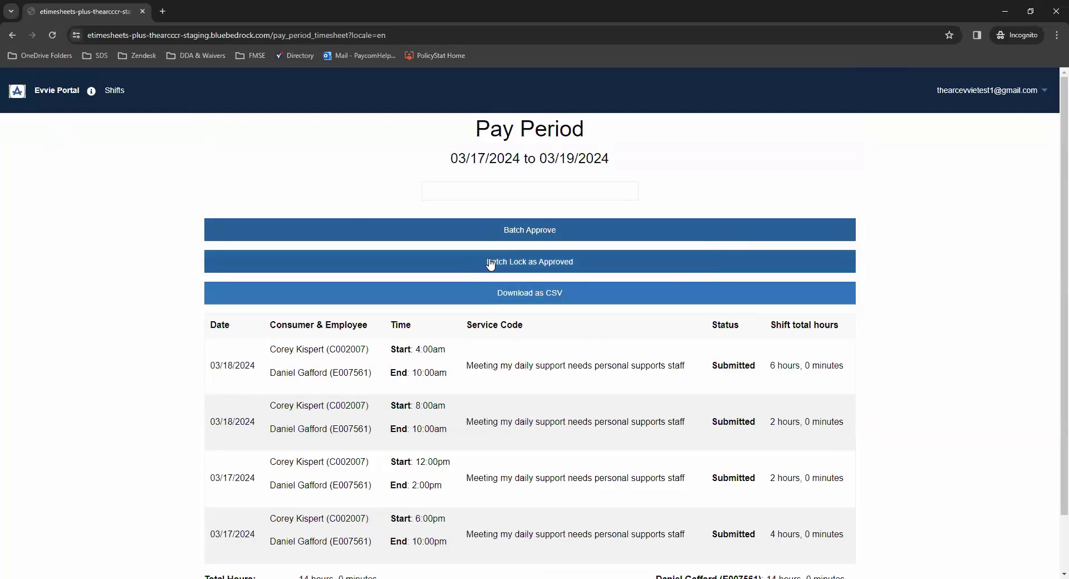
{"action": "scroll", "coordinate": [398, 230], "scroll_direction": "down", "scroll_amount": 2}
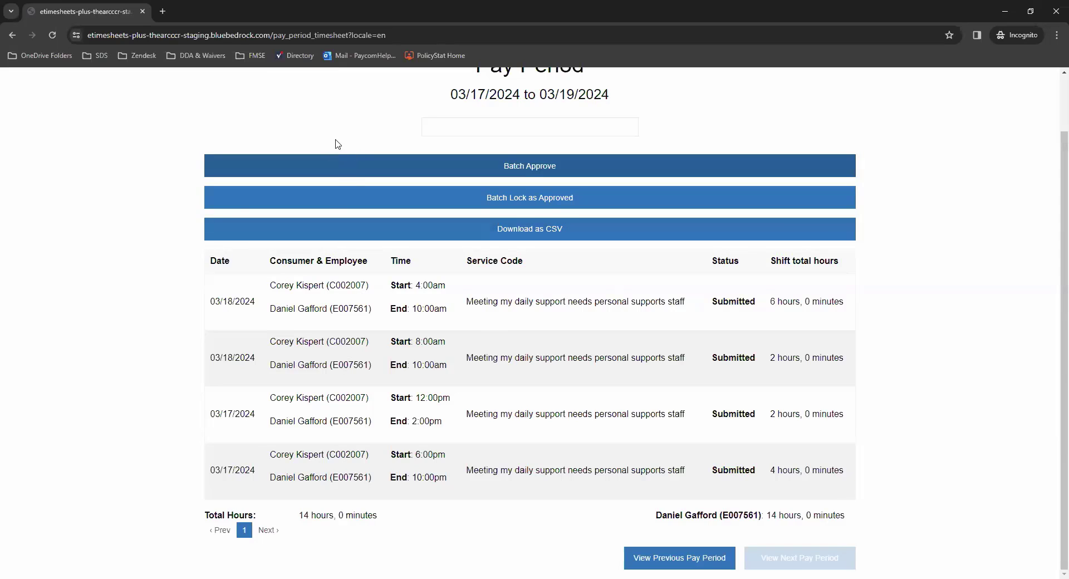
{"action": "scroll", "coordinate": [366, 223], "scroll_direction": "up", "scroll_amount": 1}
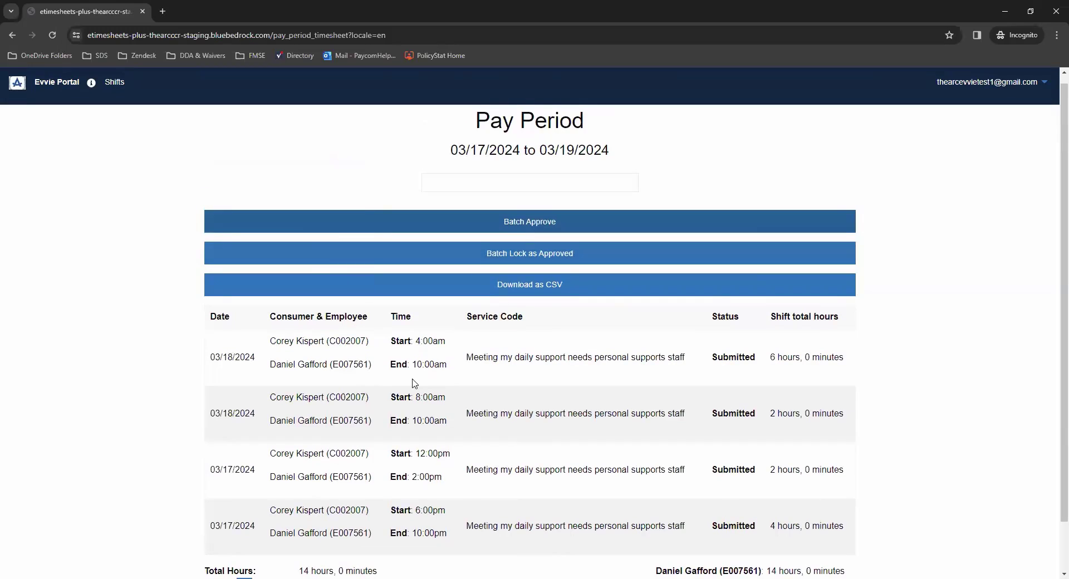
{"action": "scroll", "coordinate": [501, 304], "scroll_direction": "down", "scroll_amount": 1}
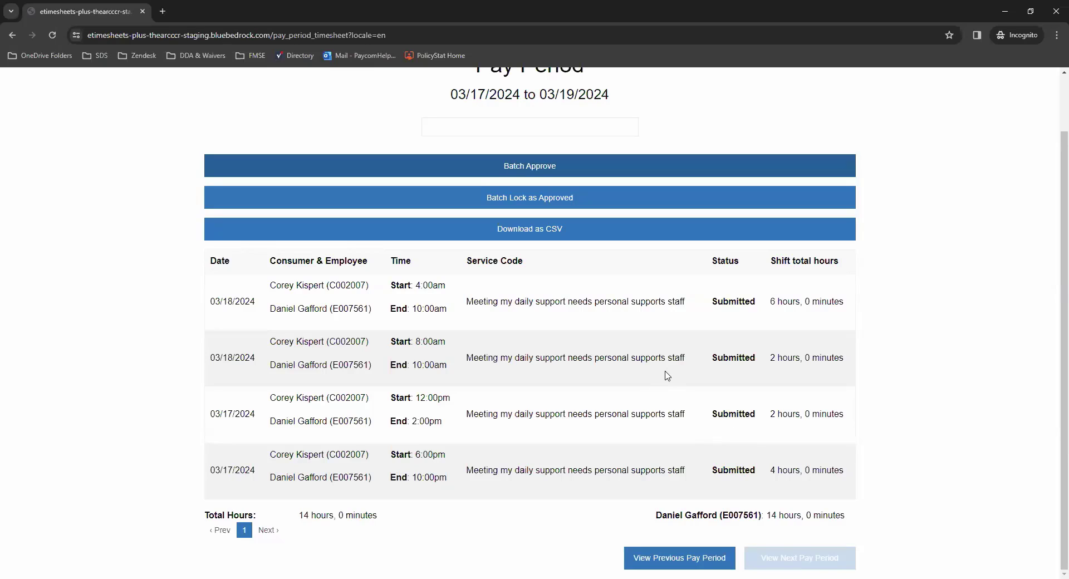
{"action": "scroll", "coordinate": [657, 356], "scroll_direction": "up", "scroll_amount": 1}
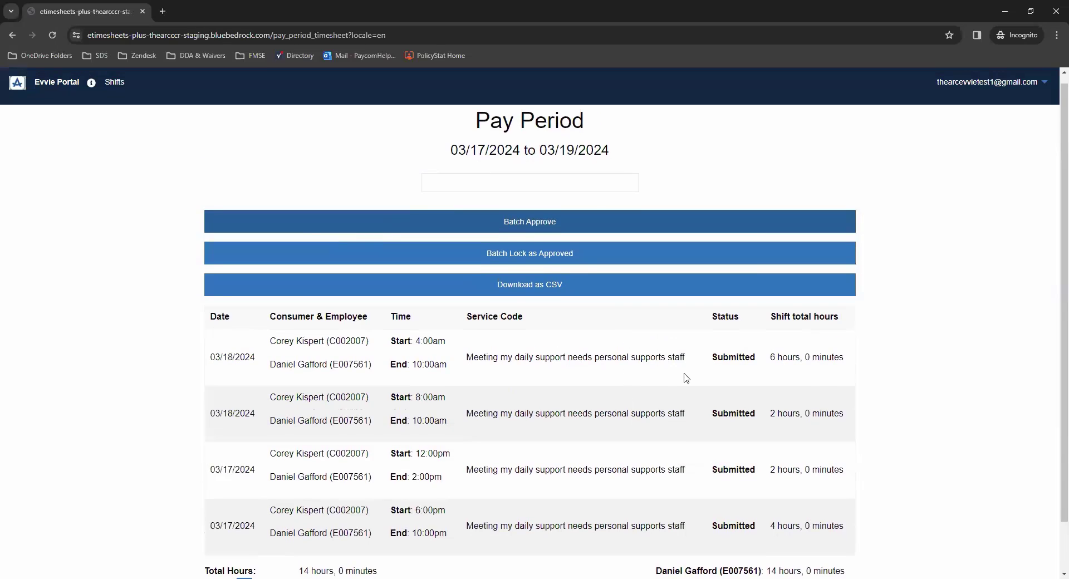
Open batch approval for the 03/17/2024 to 03/19/2024 pay period and bring up its approvable shifts.
{"action": "left_click", "coordinate": [543, 223]}
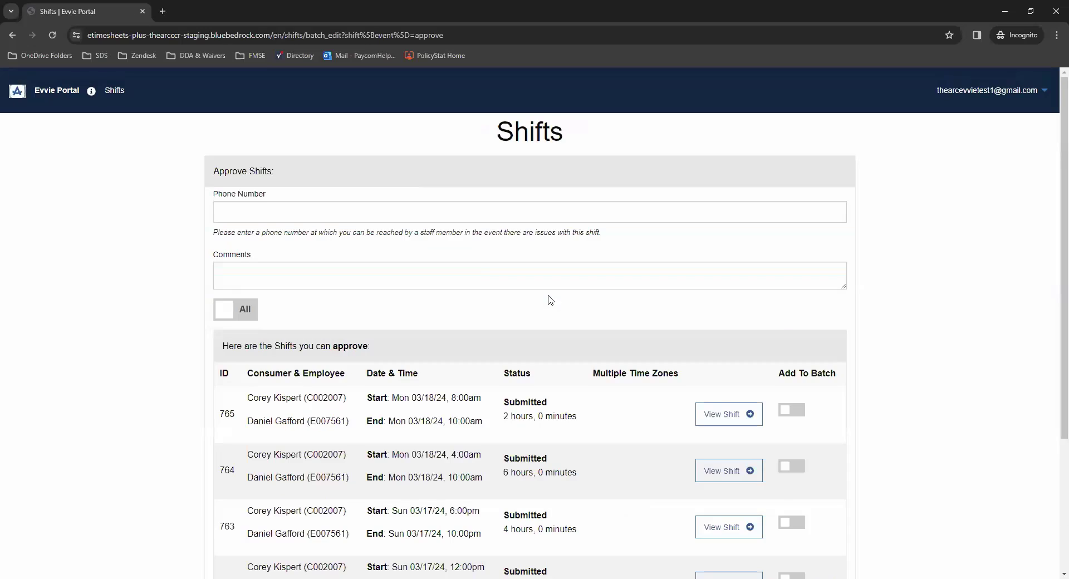
{"action": "scroll", "coordinate": [544, 290], "scroll_direction": "down", "scroll_amount": 2}
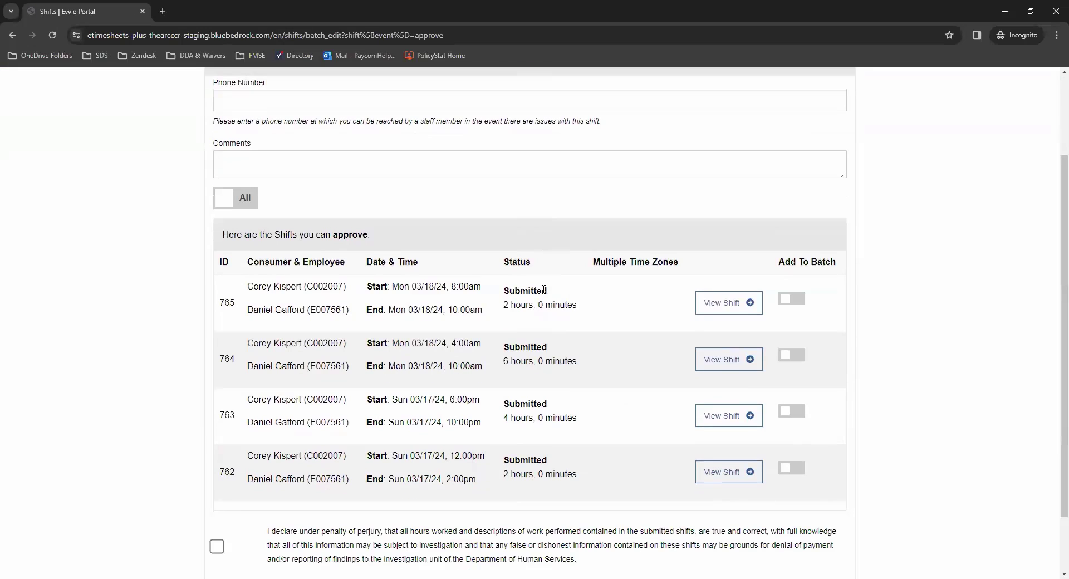
Try adding shifts 765, 764 and 763 to the approval batch individually, removing 765 and toggling 764 off and on again.
{"action": "left_click", "coordinate": [799, 301]}
{"action": "left_click", "coordinate": [799, 358]}
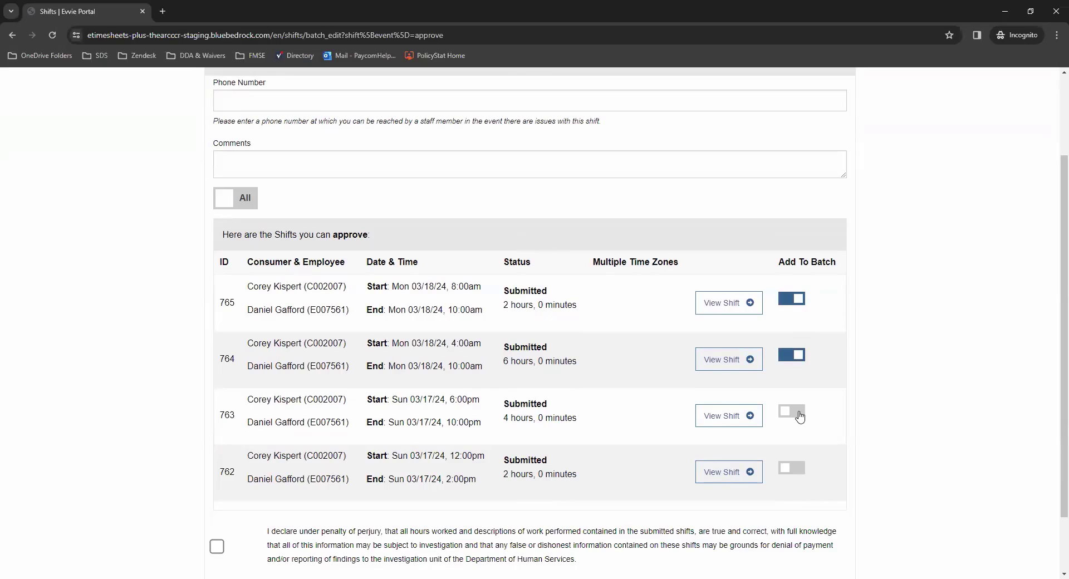
{"action": "left_click", "coordinate": [799, 414]}
{"action": "left_click", "coordinate": [787, 355]}
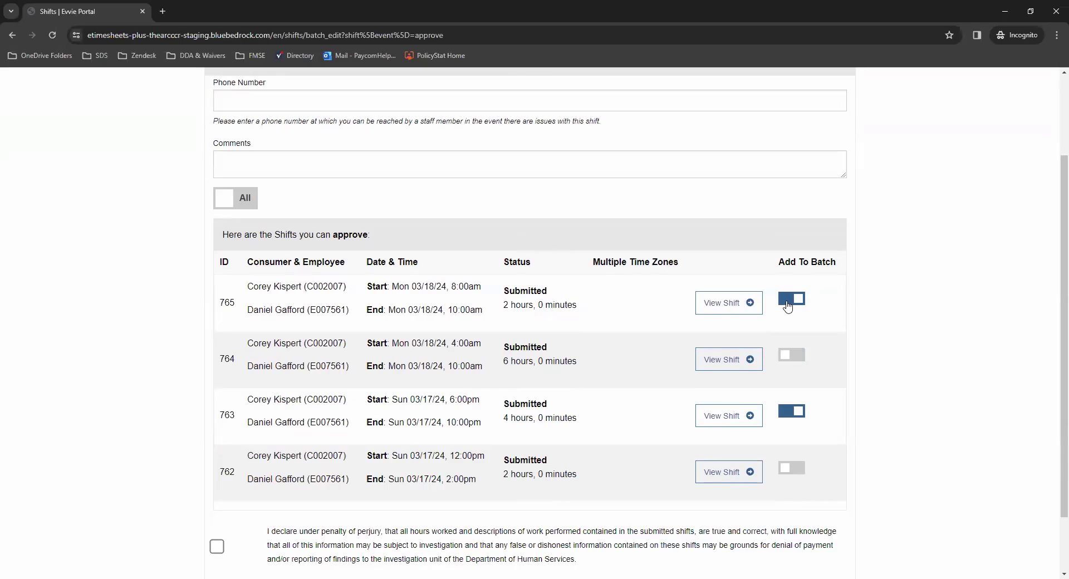
{"action": "left_click", "coordinate": [787, 305]}
{"action": "left_click", "coordinate": [795, 355]}
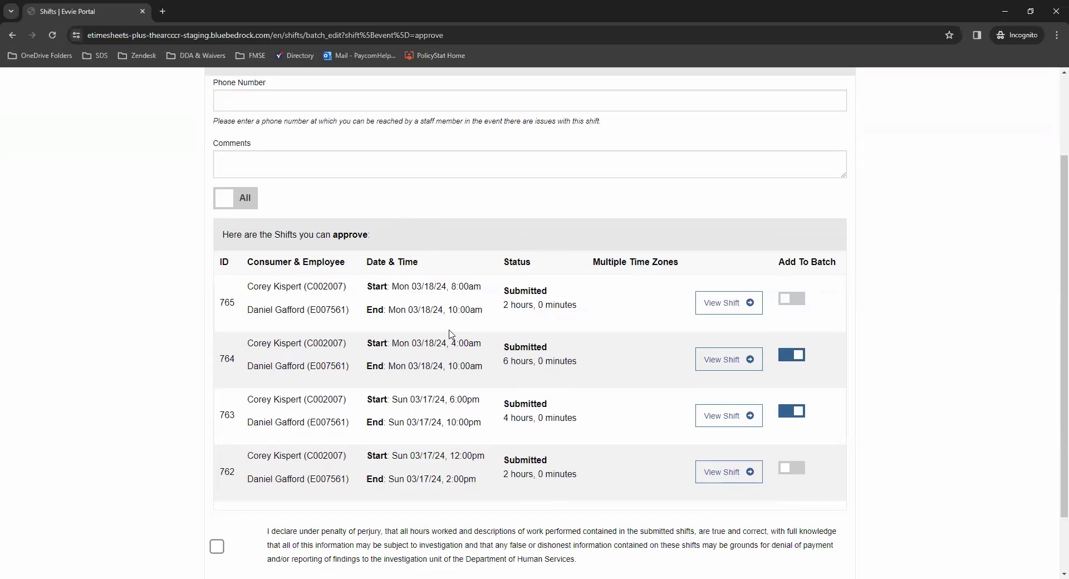
Add all listed shifts to the batch, accept the perjury declaration and submit all approvals.
{"action": "left_click", "coordinate": [252, 200]}
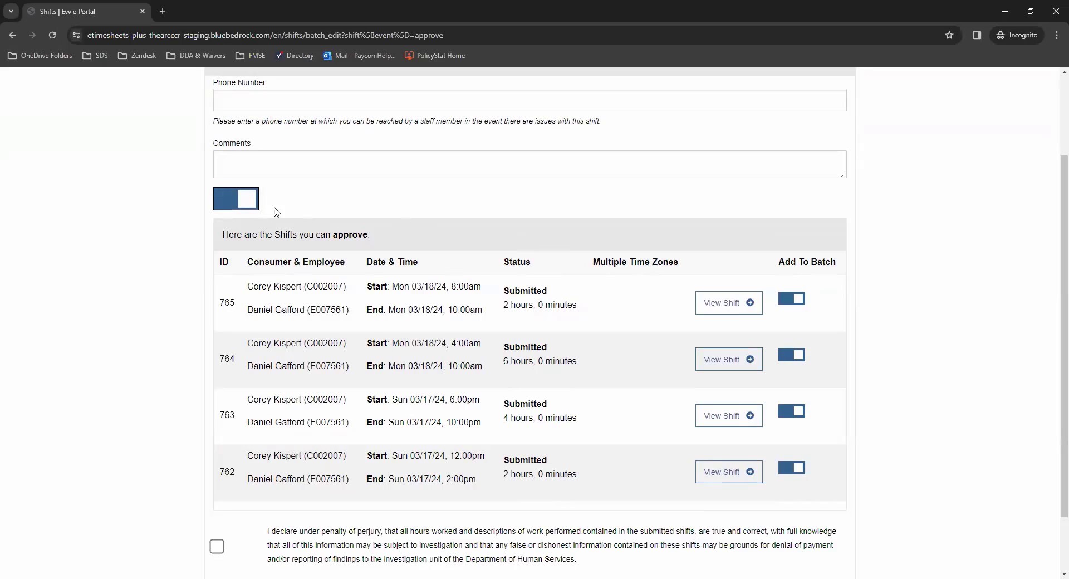
{"action": "scroll", "coordinate": [765, 308], "scroll_direction": "down", "scroll_amount": 1}
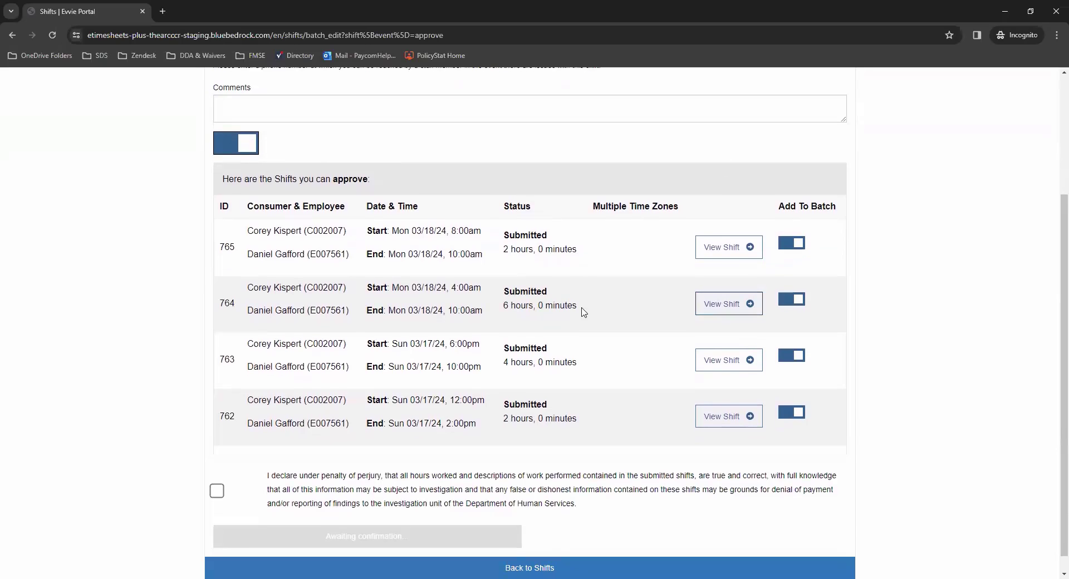
{"action": "left_click", "coordinate": [217, 491]}
{"action": "scroll", "coordinate": [195, 250], "scroll_direction": "down", "scroll_amount": 1}
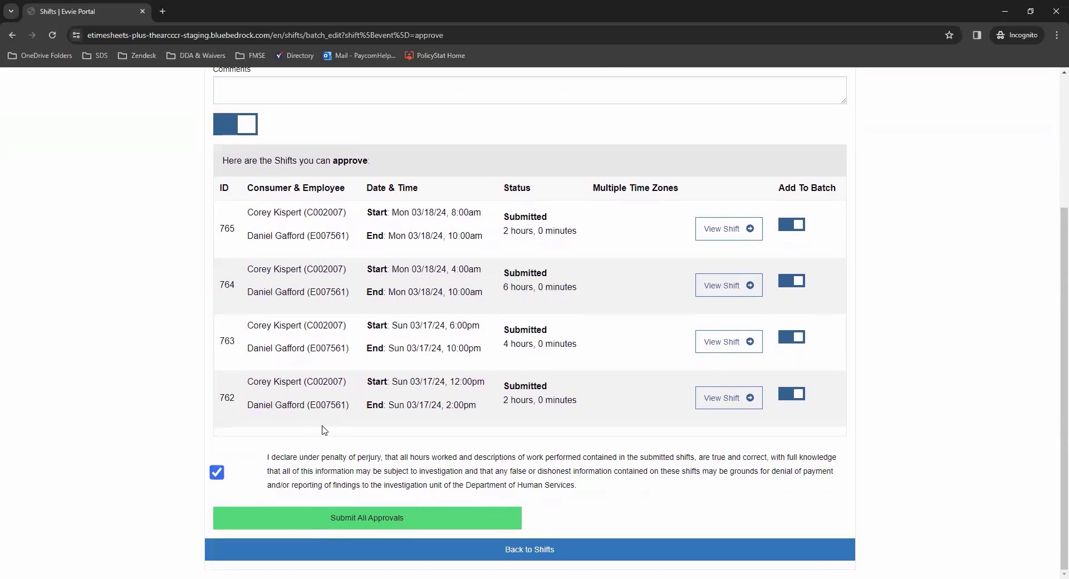
{"action": "left_click", "coordinate": [359, 518]}
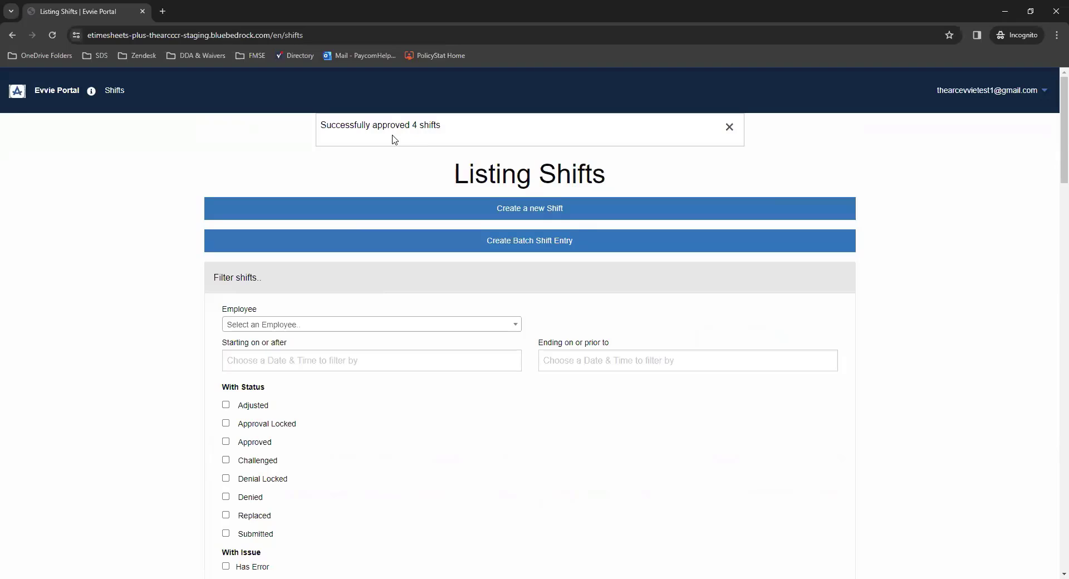
Check the statuses of the batch-approved shifts on the Listing Shifts page.
{"action": "scroll", "coordinate": [408, 153], "scroll_direction": "down", "scroll_amount": 4}
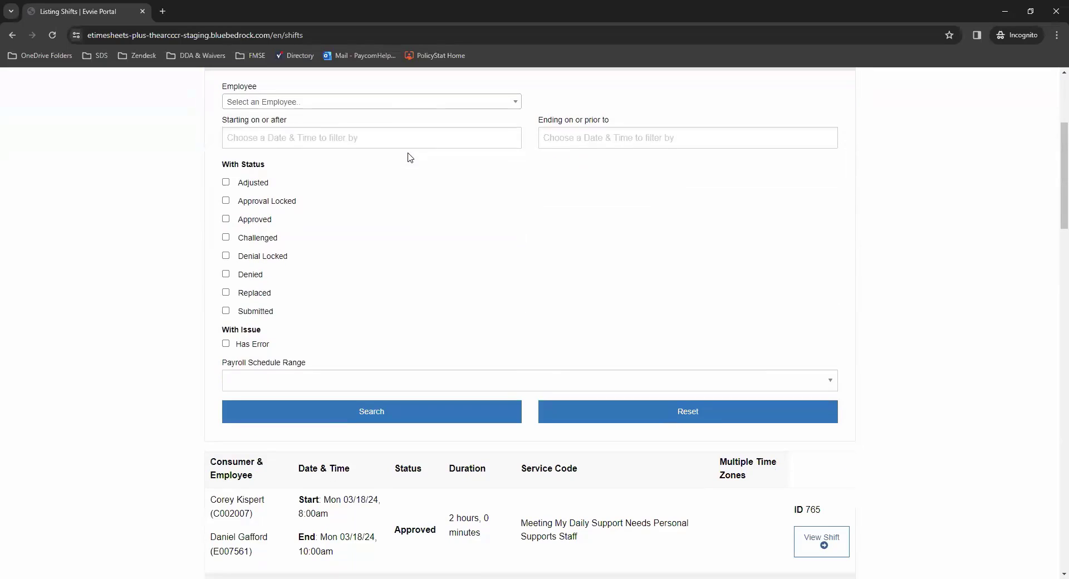
{"action": "scroll", "coordinate": [410, 157], "scroll_direction": "down", "scroll_amount": 1}
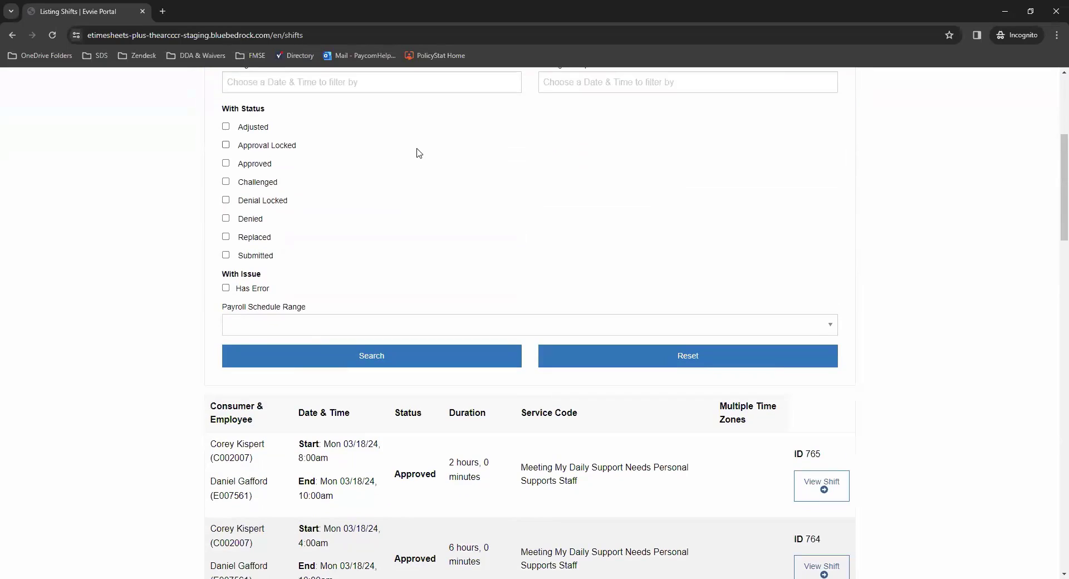
{"action": "scroll", "coordinate": [419, 153], "scroll_direction": "down", "scroll_amount": 5}
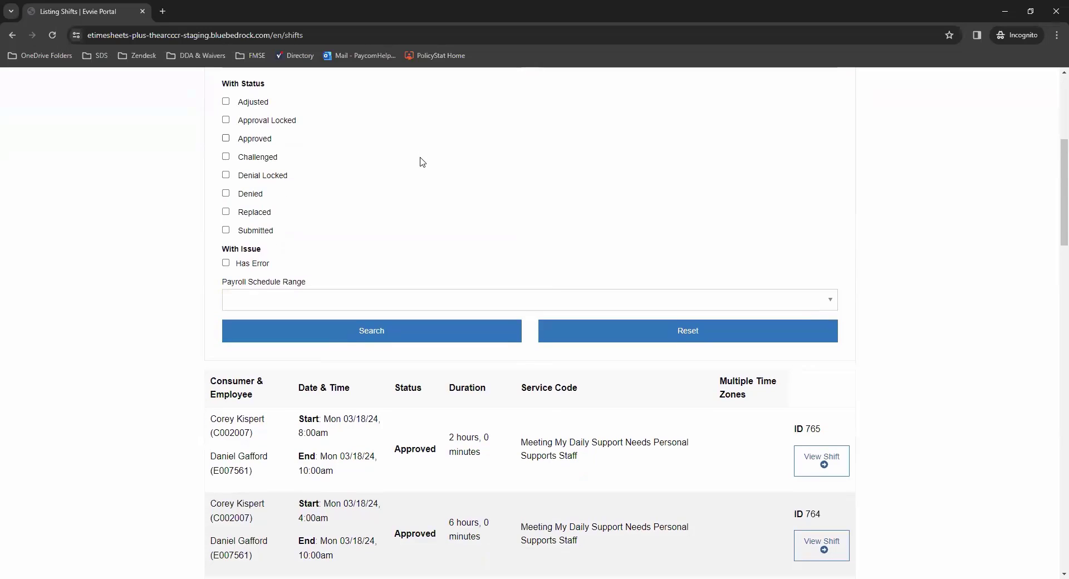
{"action": "scroll", "coordinate": [422, 164], "scroll_direction": "up", "scroll_amount": 1}
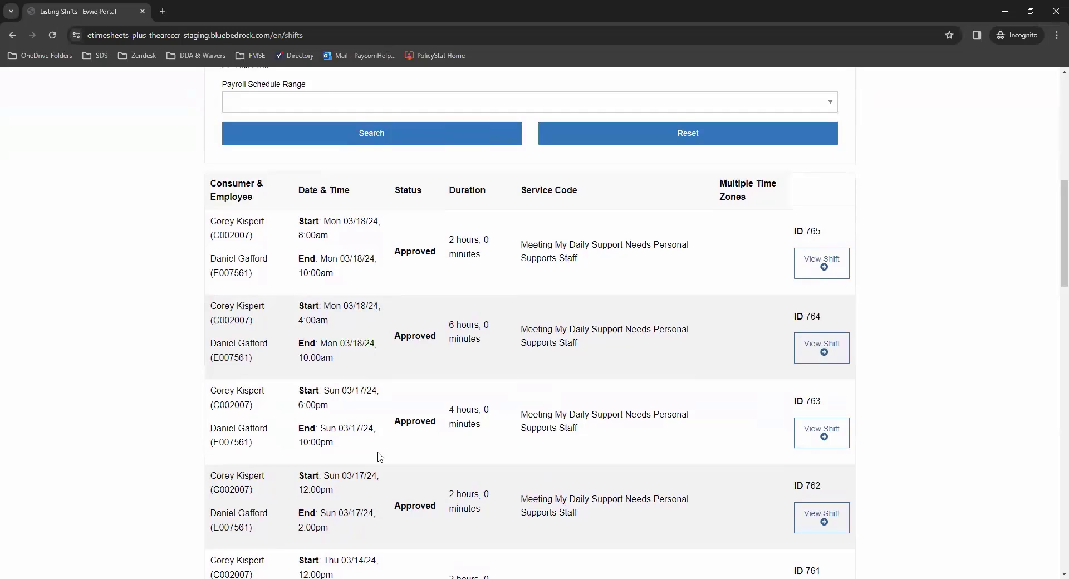
{"action": "scroll", "coordinate": [609, 353], "scroll_direction": "up", "scroll_amount": 8}
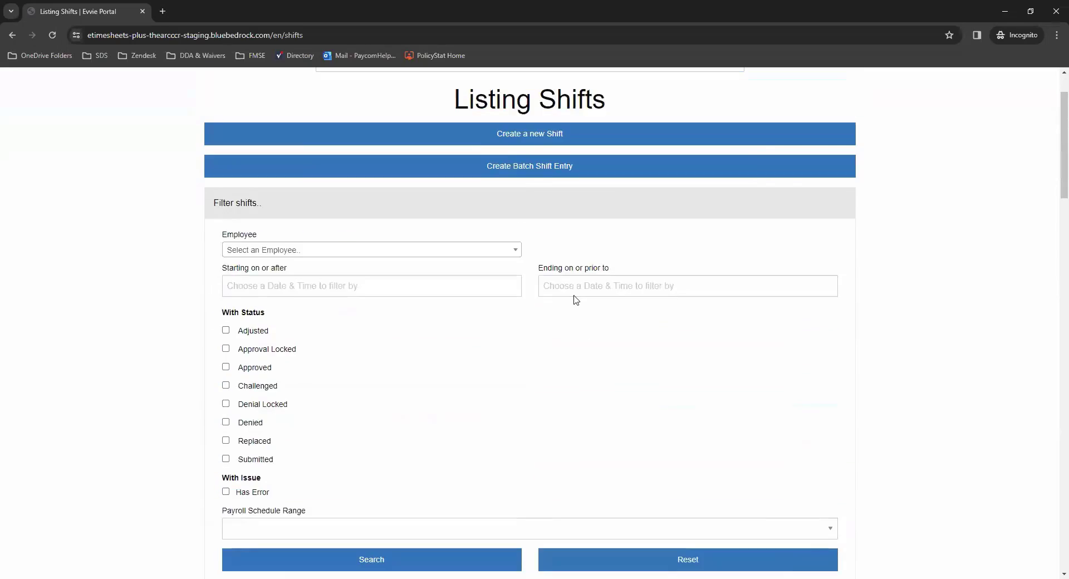
{"action": "scroll", "coordinate": [576, 301], "scroll_direction": "up", "scroll_amount": 2}
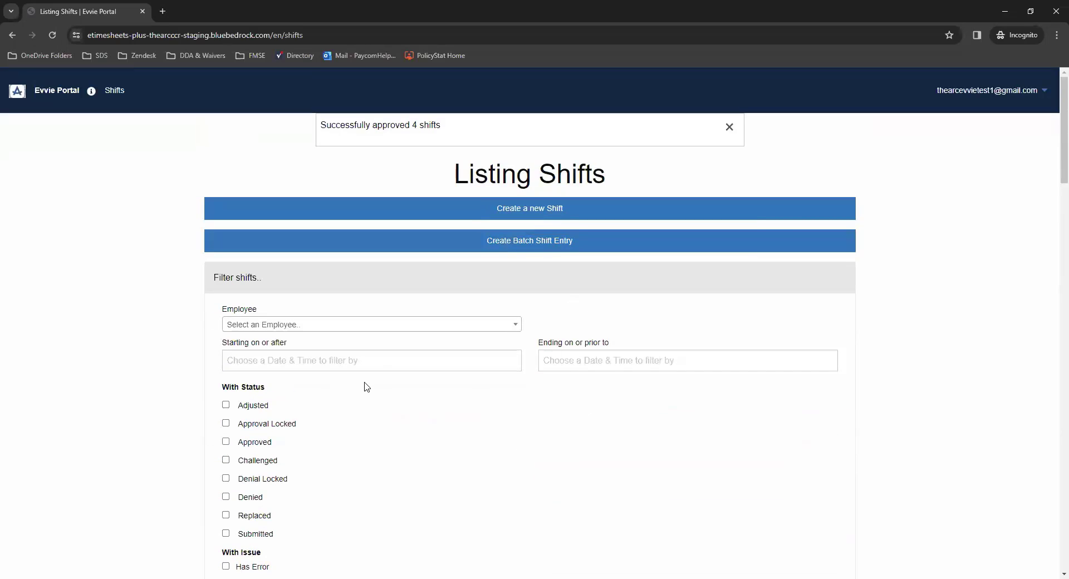
Check the shift statuses on the portal's home page and in the current pay period's timesheet.
{"action": "left_click", "coordinate": [51, 92]}
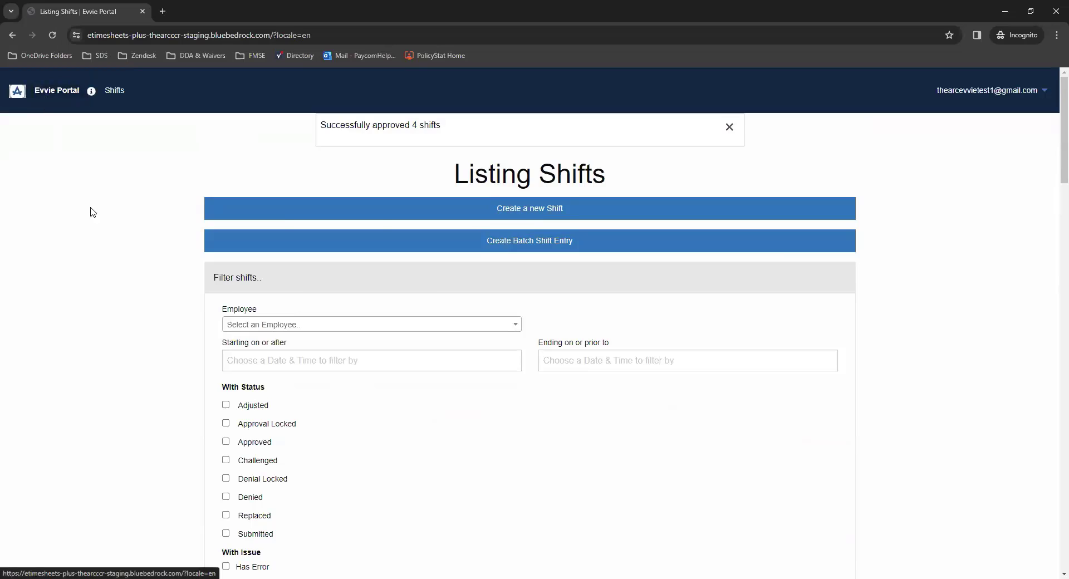
{"action": "scroll", "coordinate": [593, 216], "scroll_direction": "down", "scroll_amount": 2}
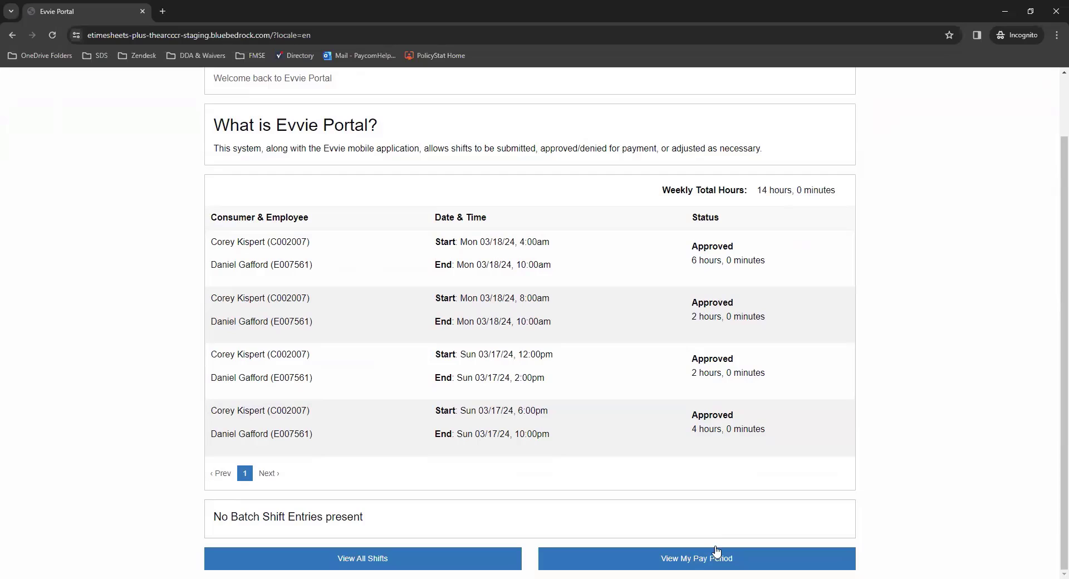
{"action": "left_click", "coordinate": [726, 561]}
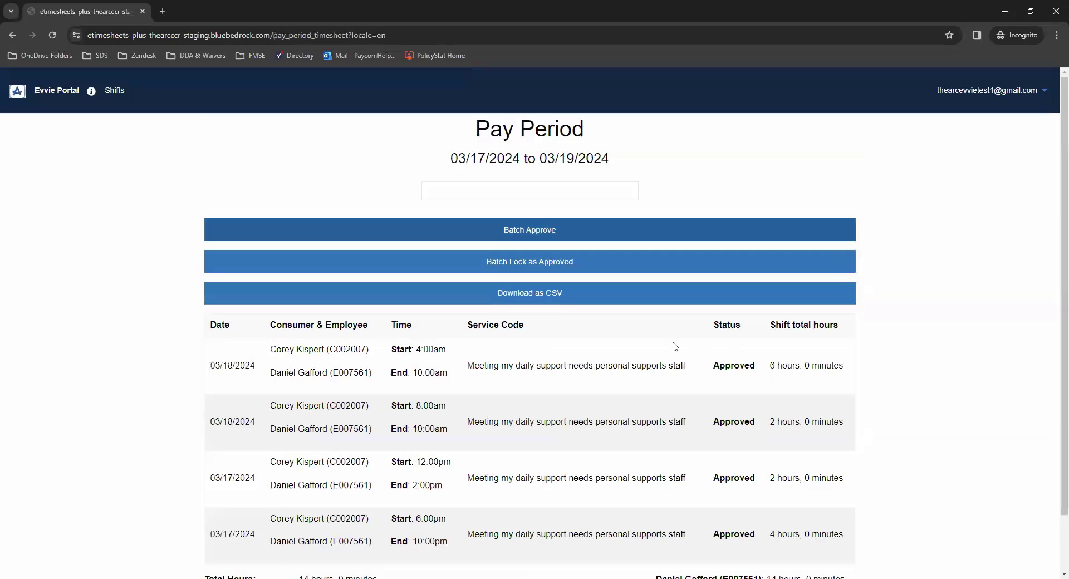
{"action": "scroll", "coordinate": [670, 317], "scroll_direction": "down", "scroll_amount": 1}
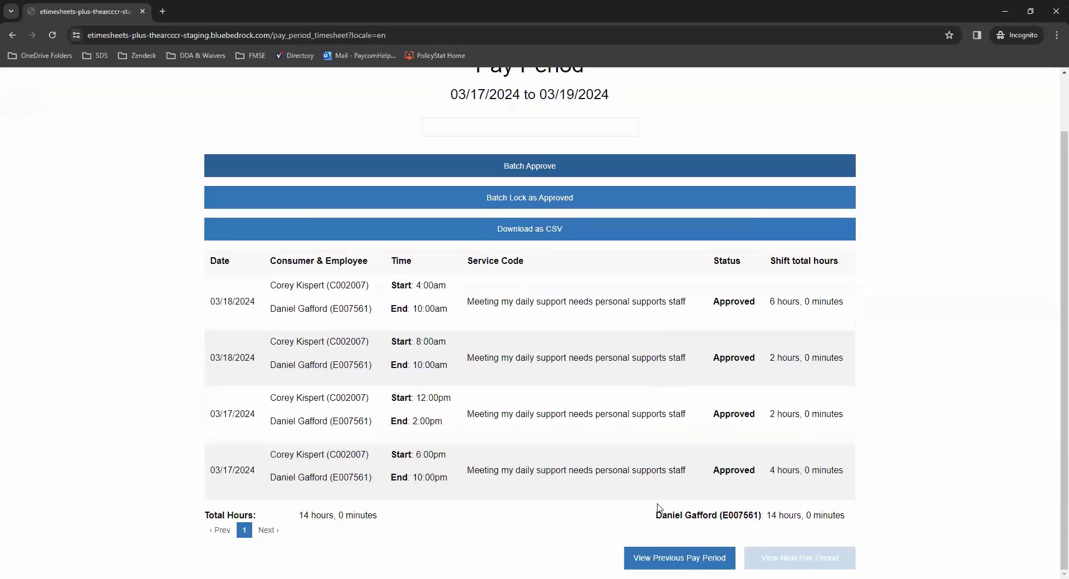
{"action": "scroll", "coordinate": [573, 326], "scroll_direction": "up", "scroll_amount": 1}
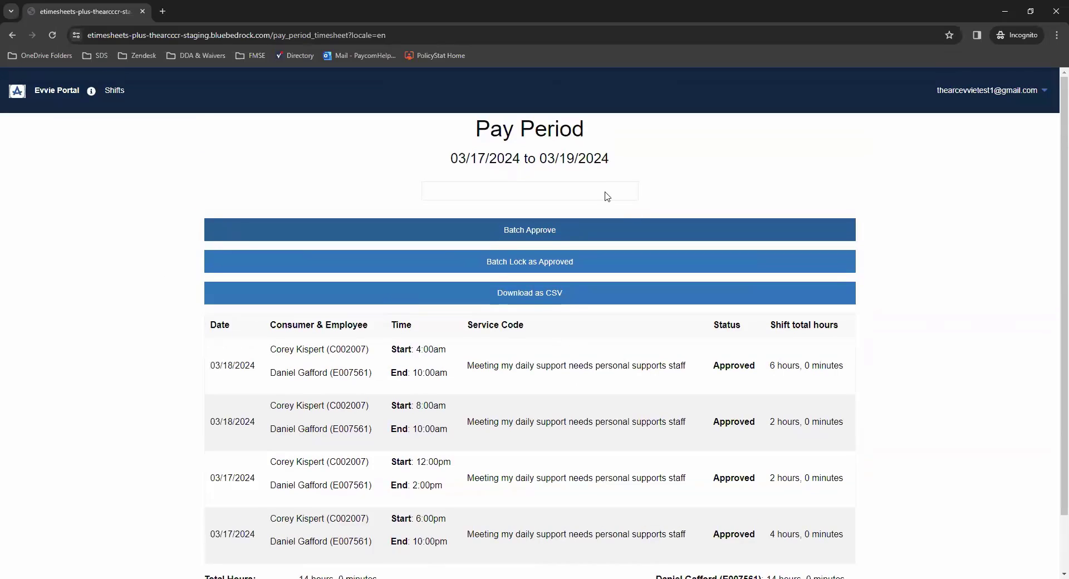
{"action": "scroll", "coordinate": [608, 209], "scroll_direction": "down", "scroll_amount": 1}
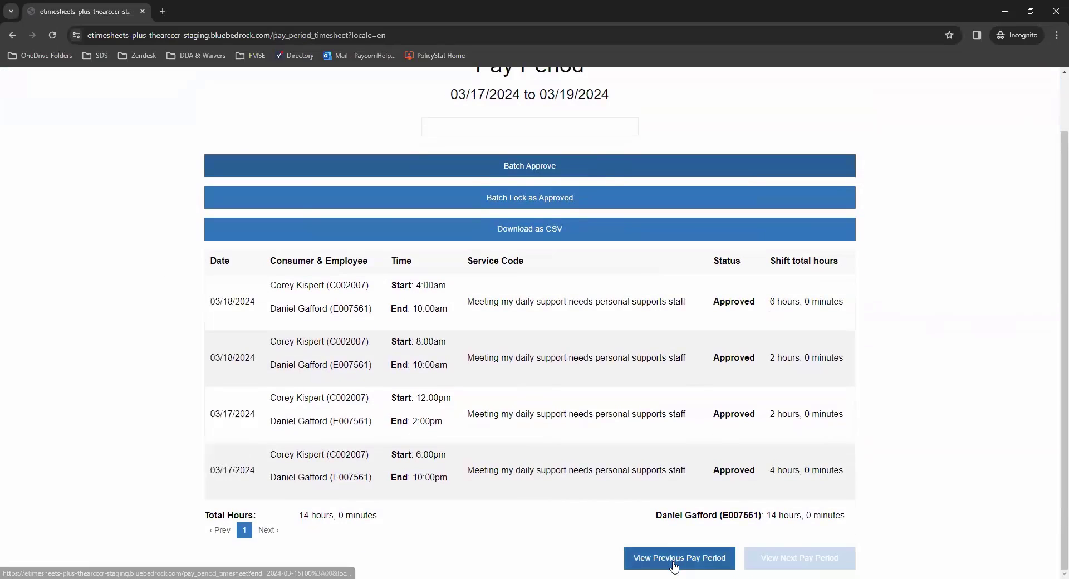
Browse back through three previous pay periods to 02/04/2024 to 02/17/2024, examining their shifts, and return to the portal's home page.
{"action": "left_click", "coordinate": [640, 560]}
{"action": "scroll", "coordinate": [677, 379], "scroll_direction": "down", "scroll_amount": 10}
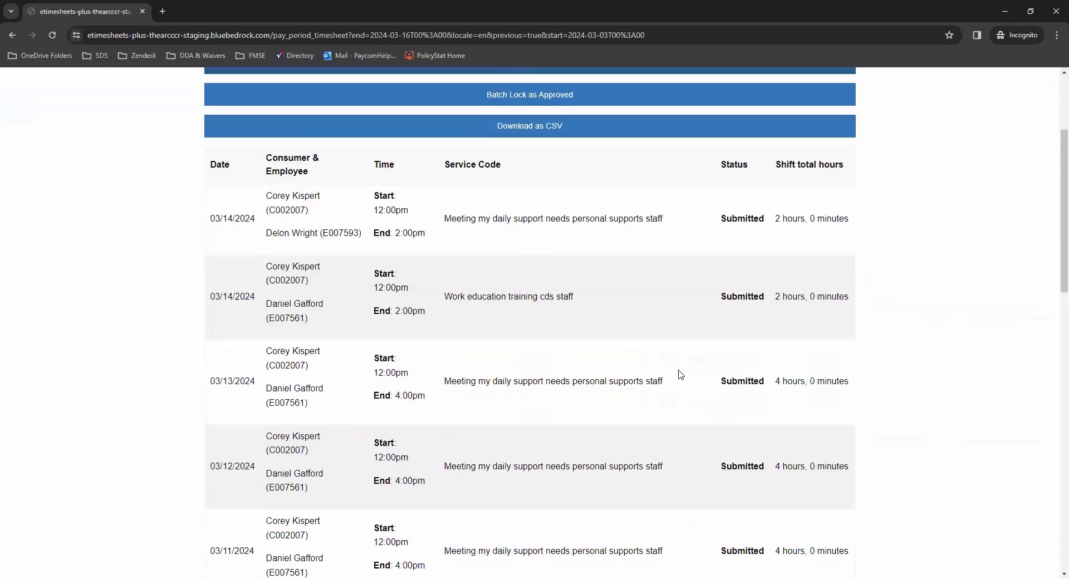
{"action": "scroll", "coordinate": [674, 370], "scroll_direction": "down", "scroll_amount": 5}
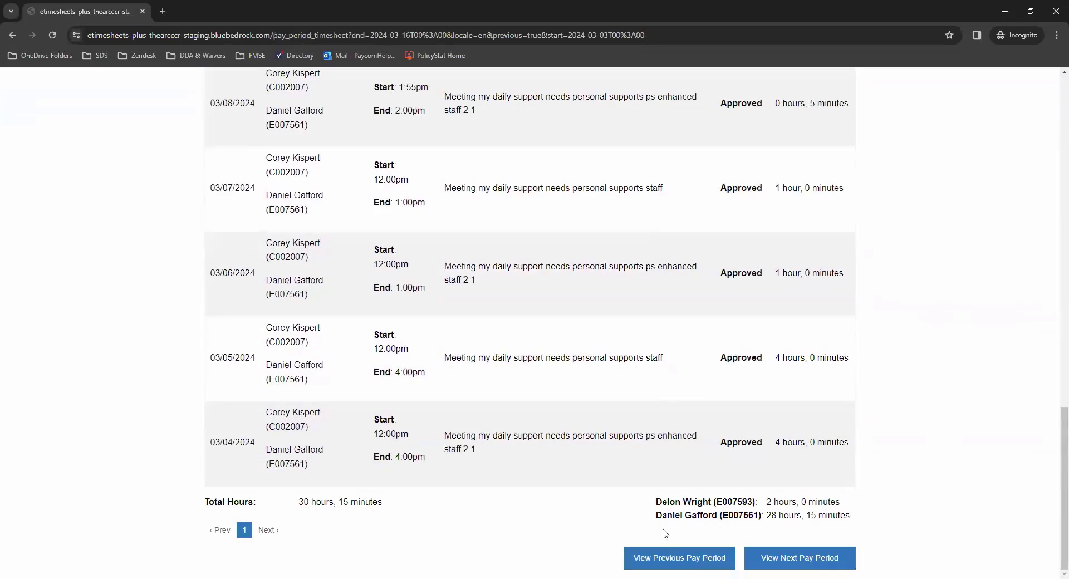
{"action": "left_click", "coordinate": [673, 560]}
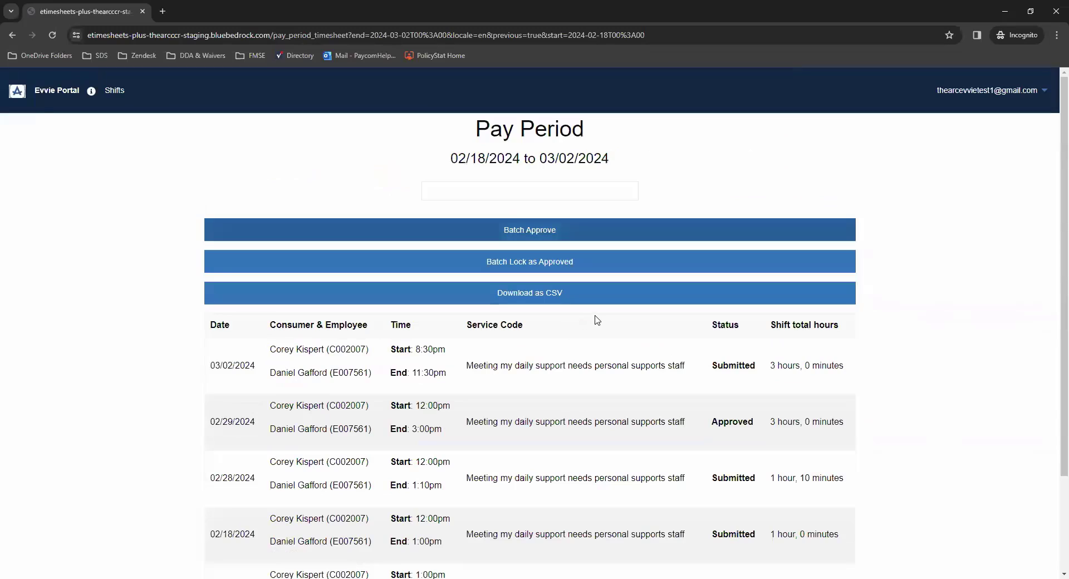
{"action": "scroll", "coordinate": [599, 334], "scroll_direction": "down", "scroll_amount": 2}
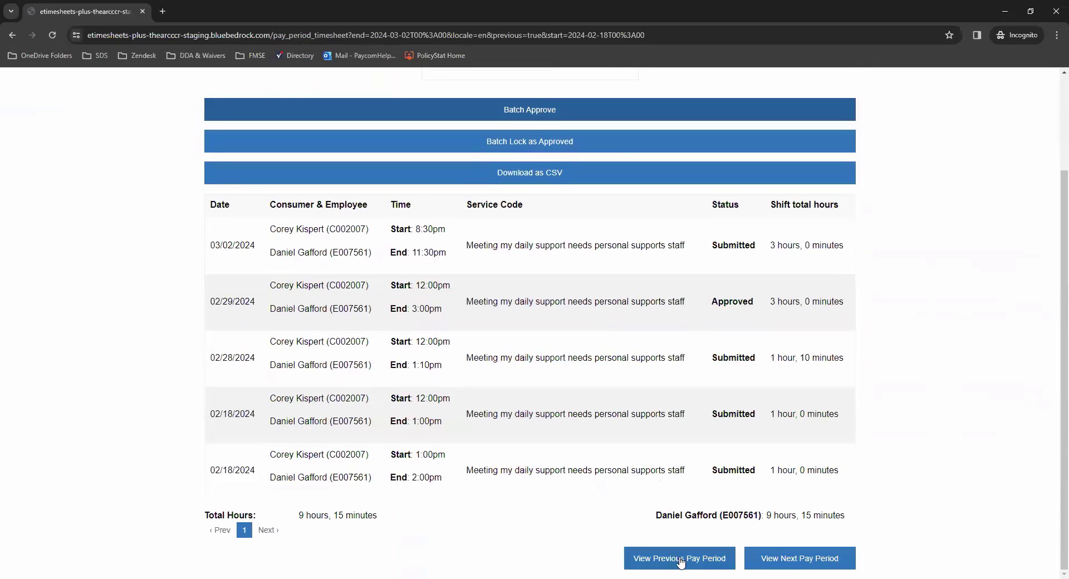
{"action": "left_click", "coordinate": [680, 560]}
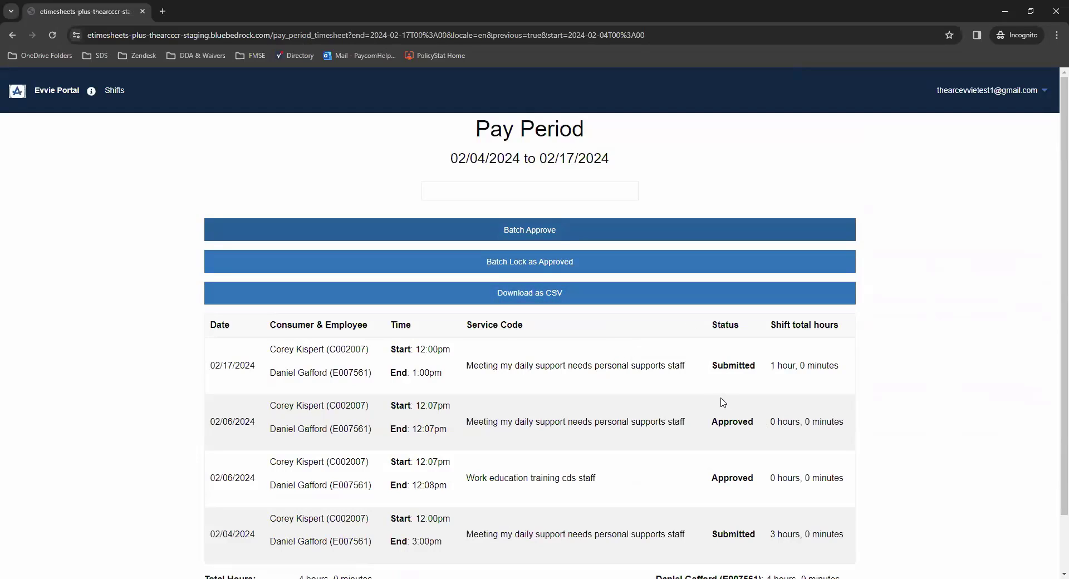
{"action": "left_click", "coordinate": [76, 101]}
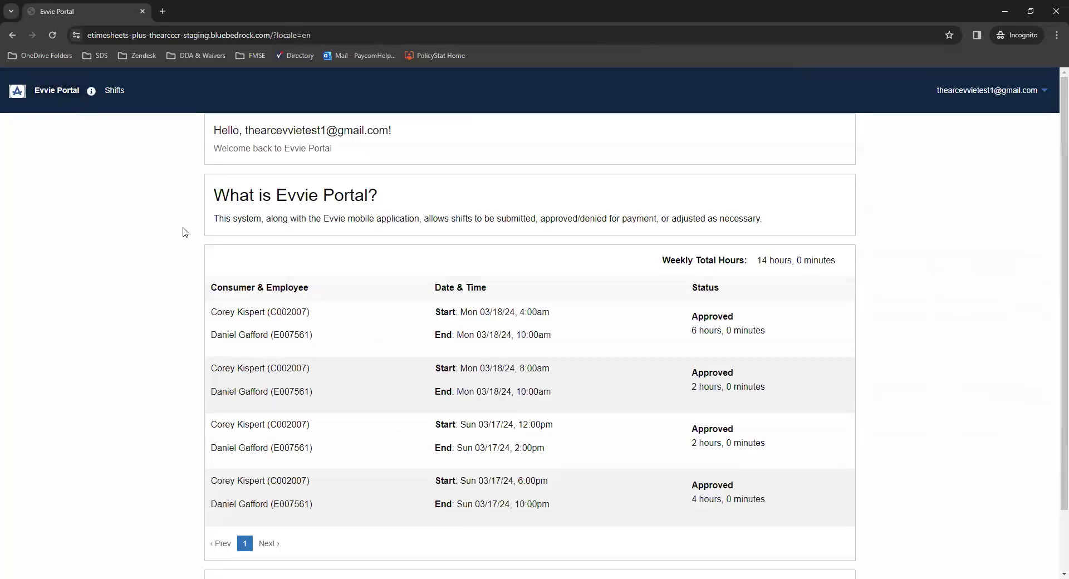